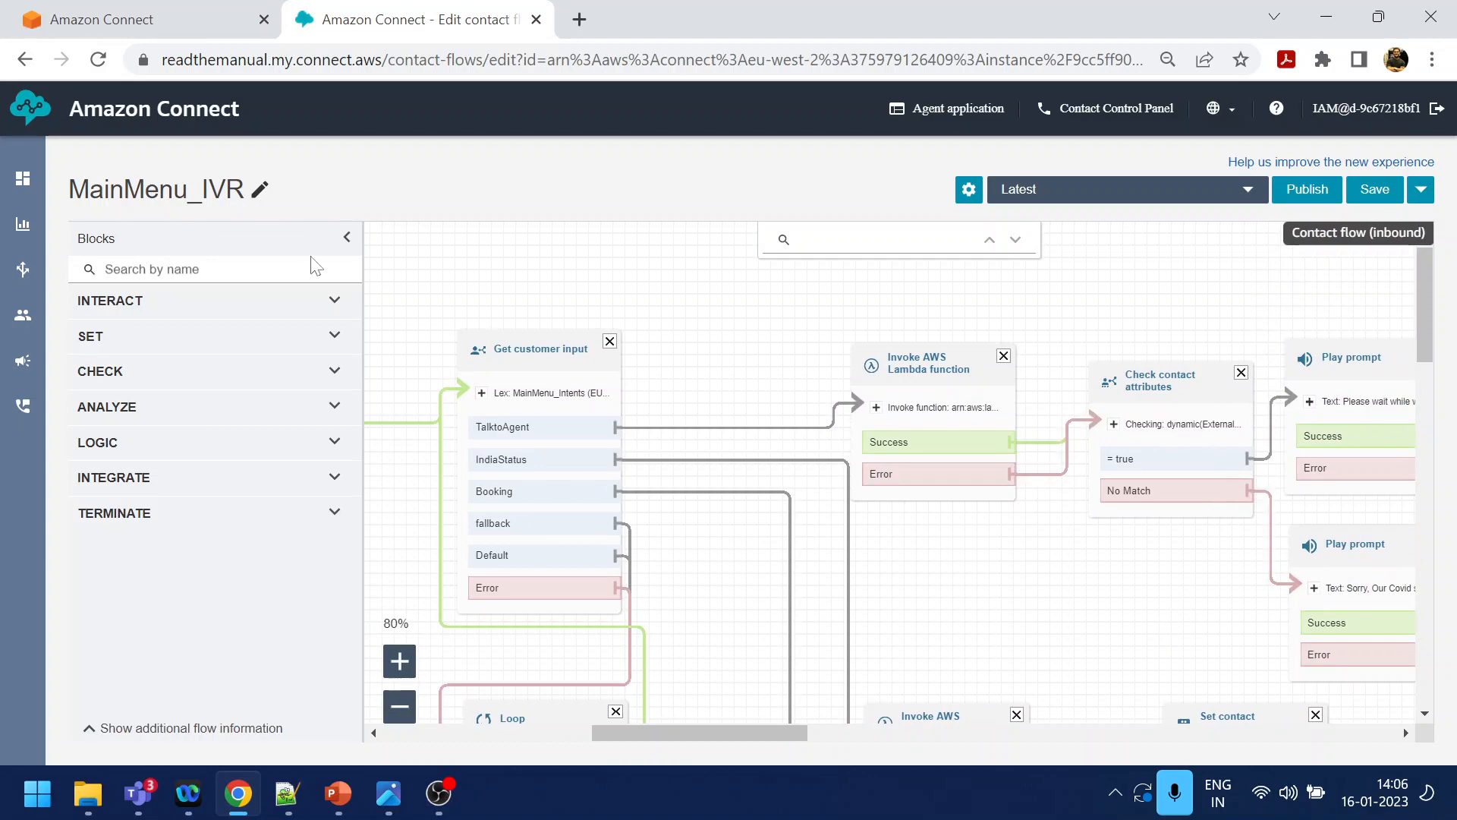
- Examine the MainMenu_IVR flow's agent branch and the spoken text of the play prompt on the true branch, leaving it unedited
click(760, 430)
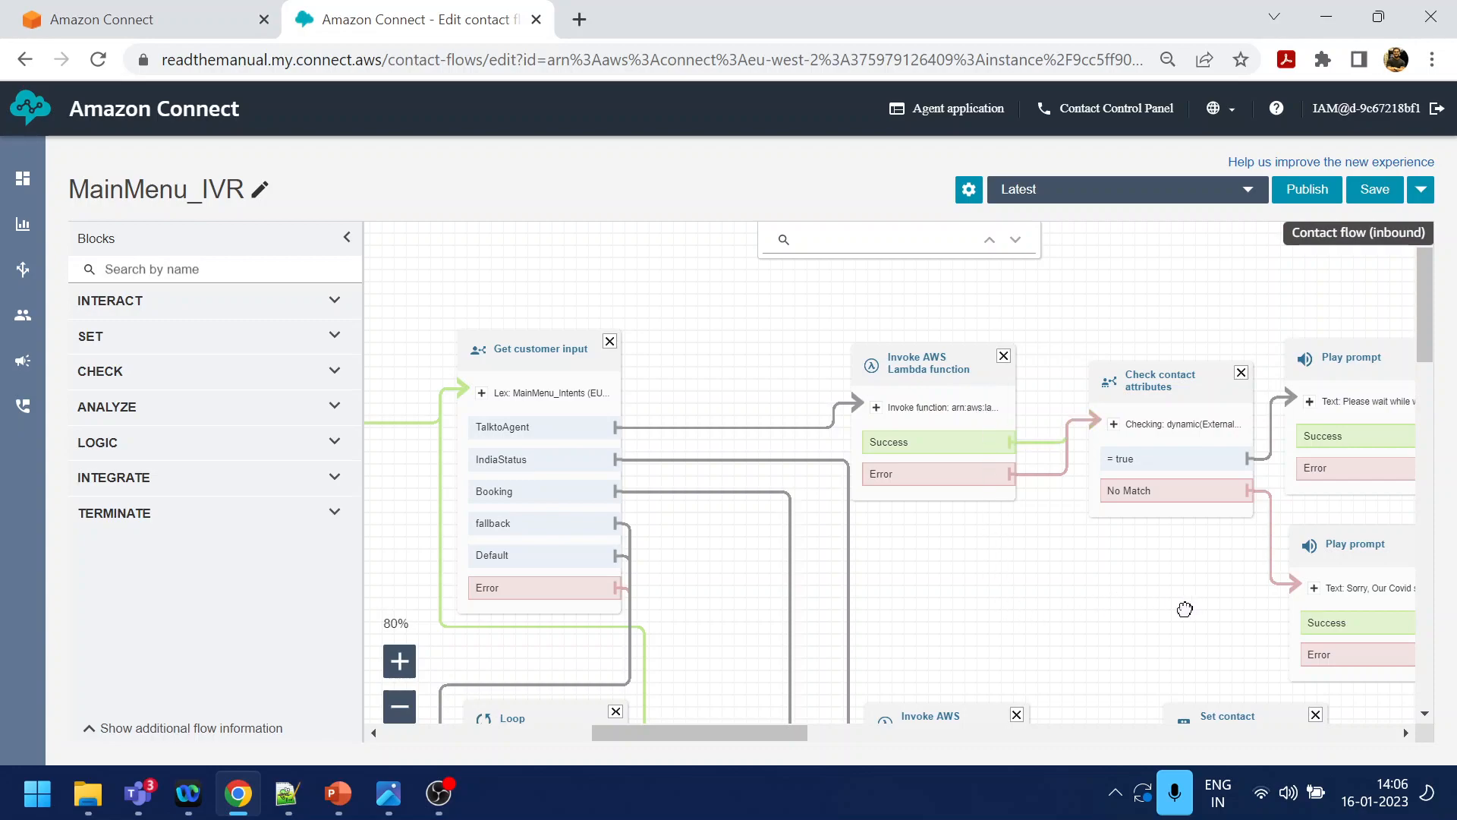
drag(1187, 608, 689, 635)
drag(1110, 407, 939, 407)
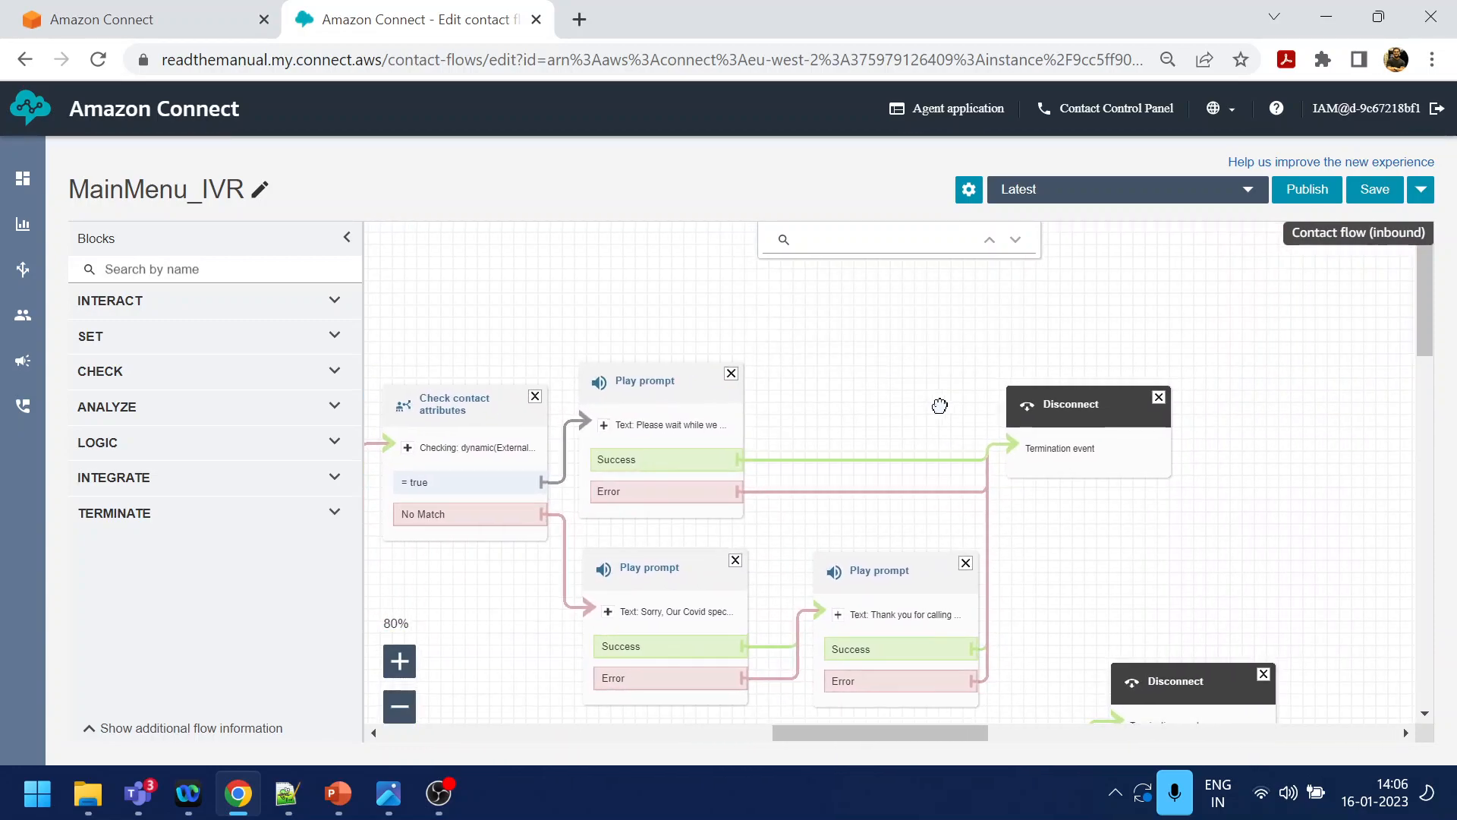
drag(1127, 563, 1197, 495)
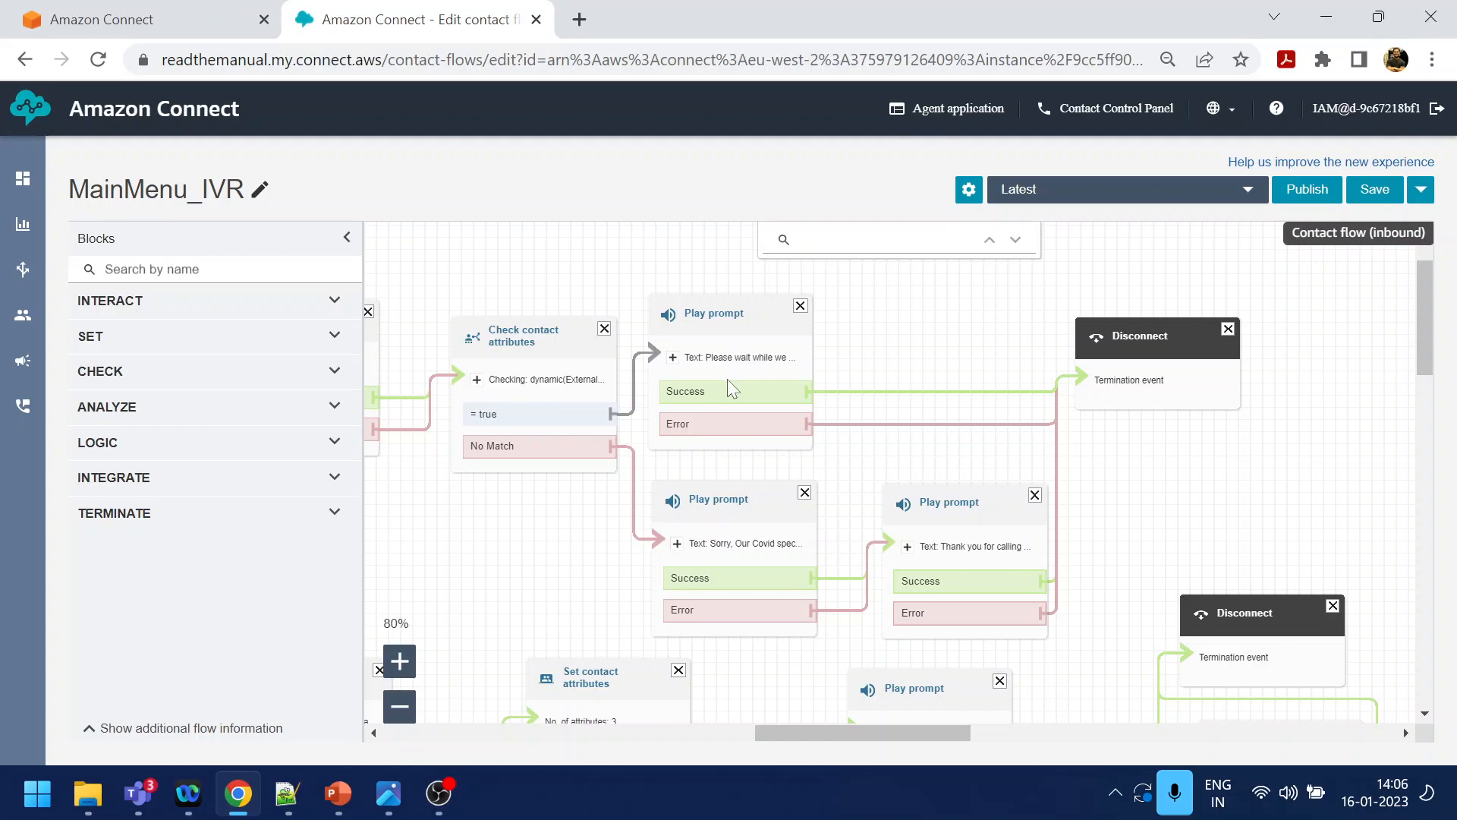
click(742, 323)
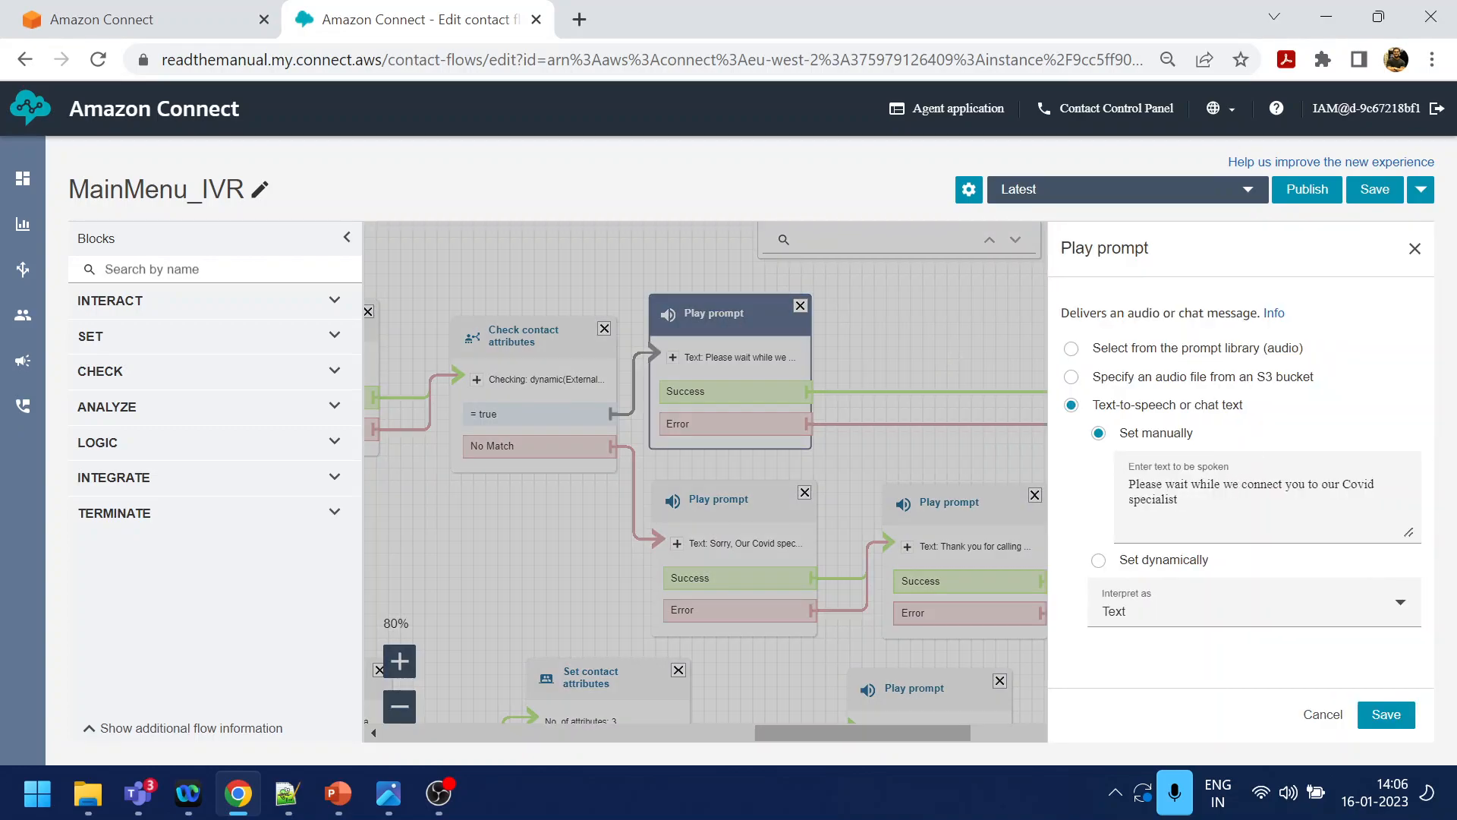
drag(1136, 484, 1226, 510)
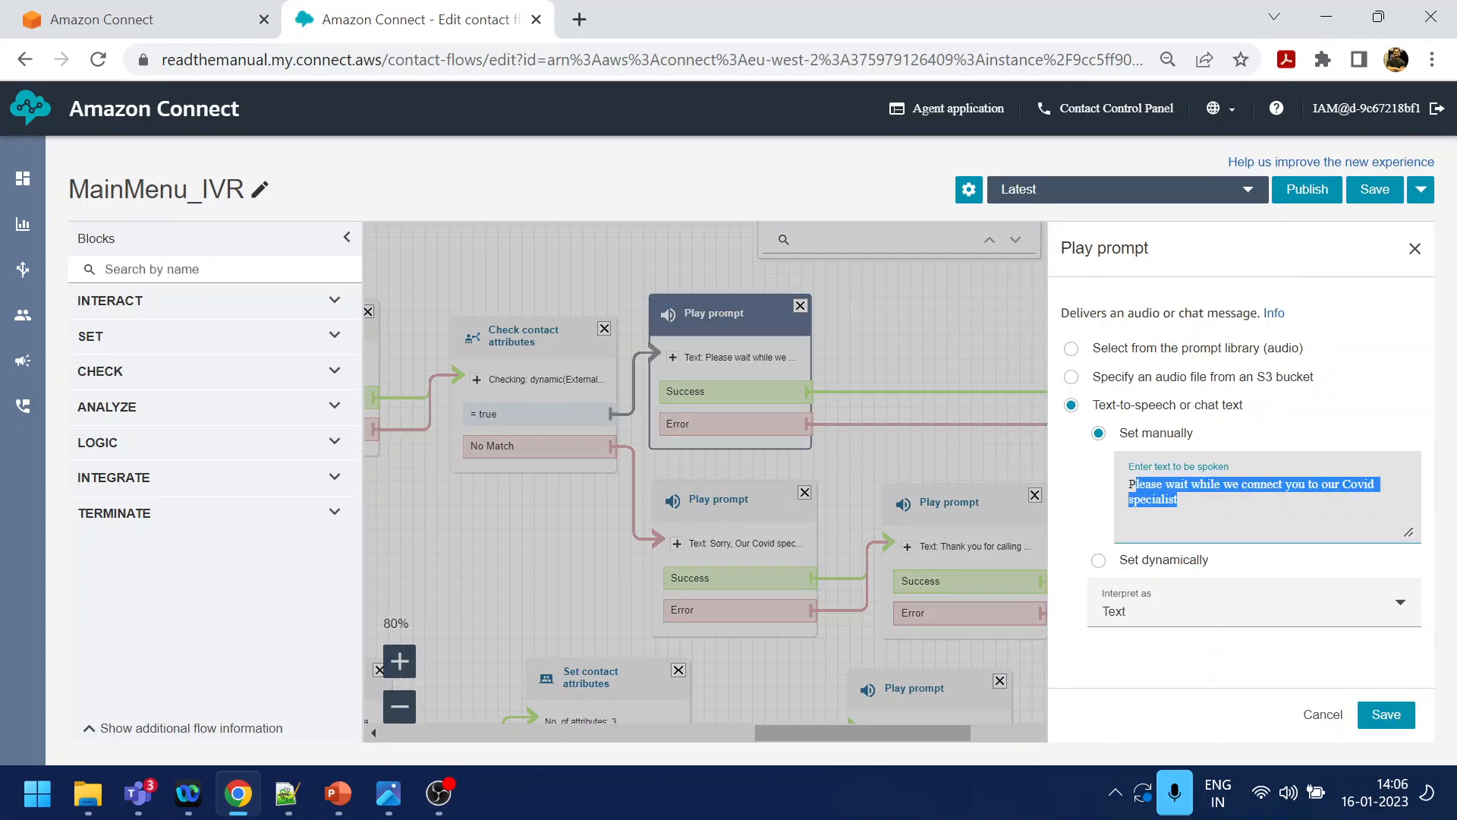
click(1326, 718)
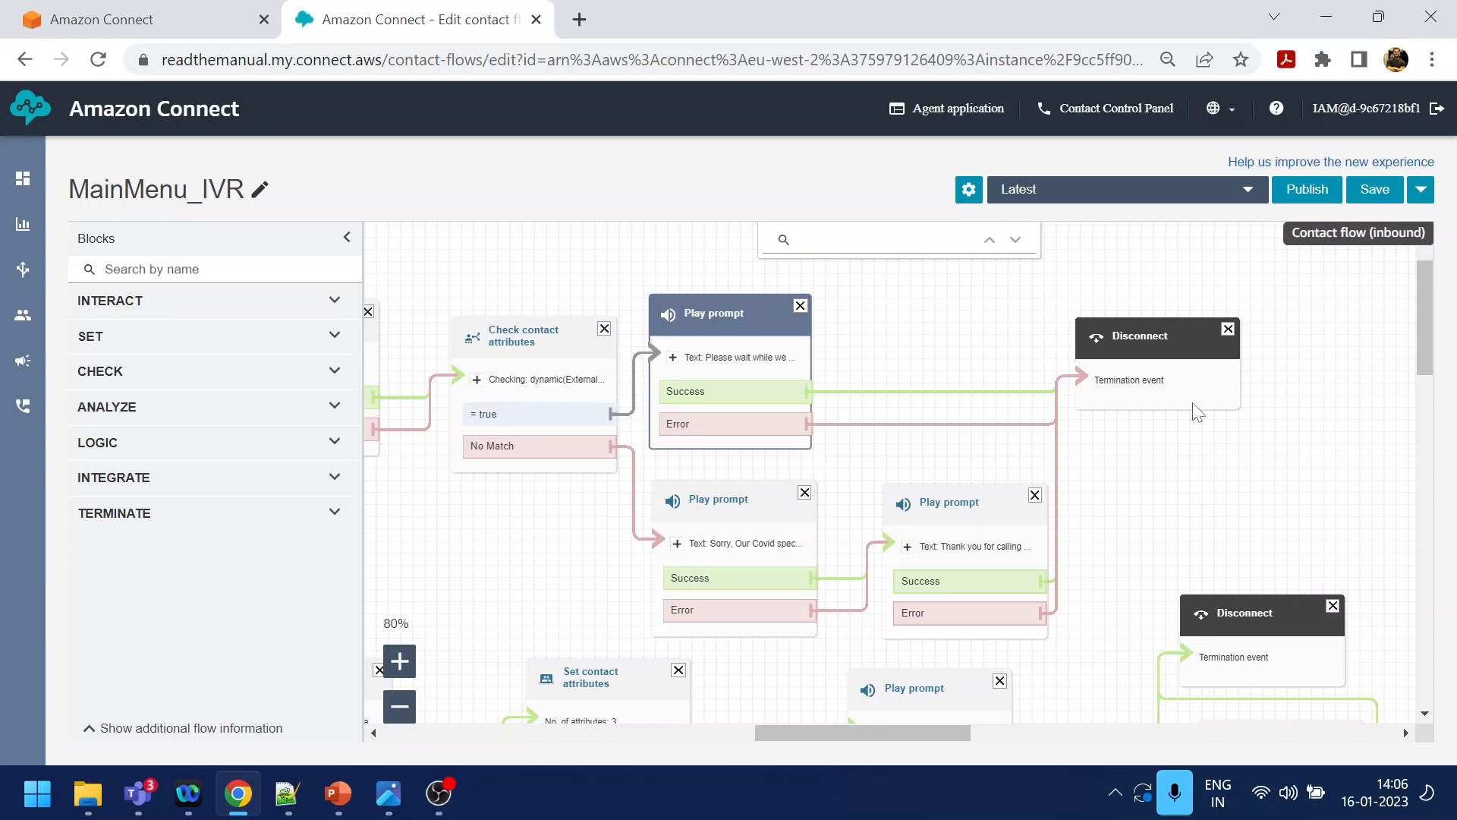
- Go to User management and start adding a new user
mouse_move(23, 331)
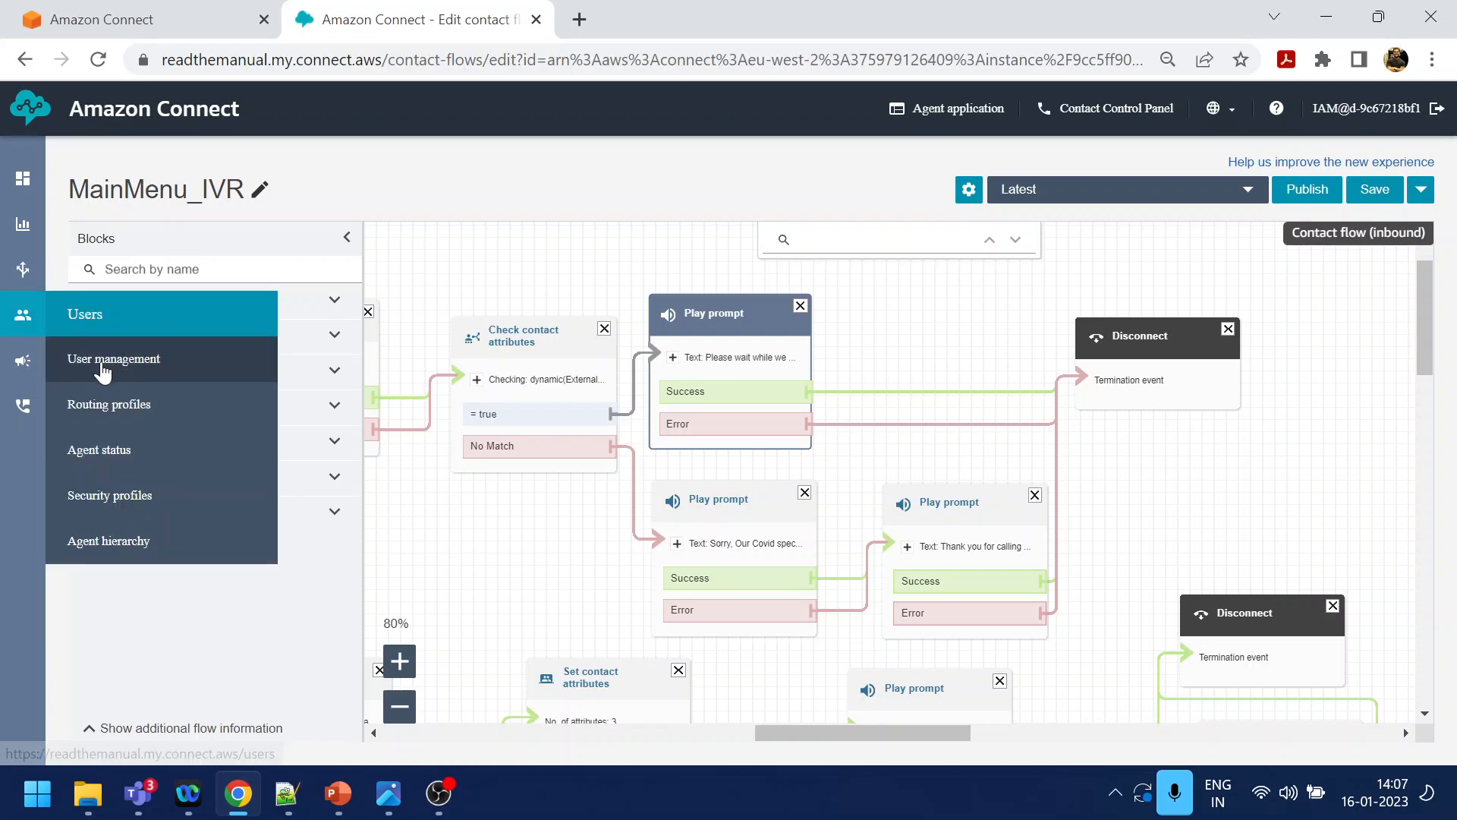
click(103, 367)
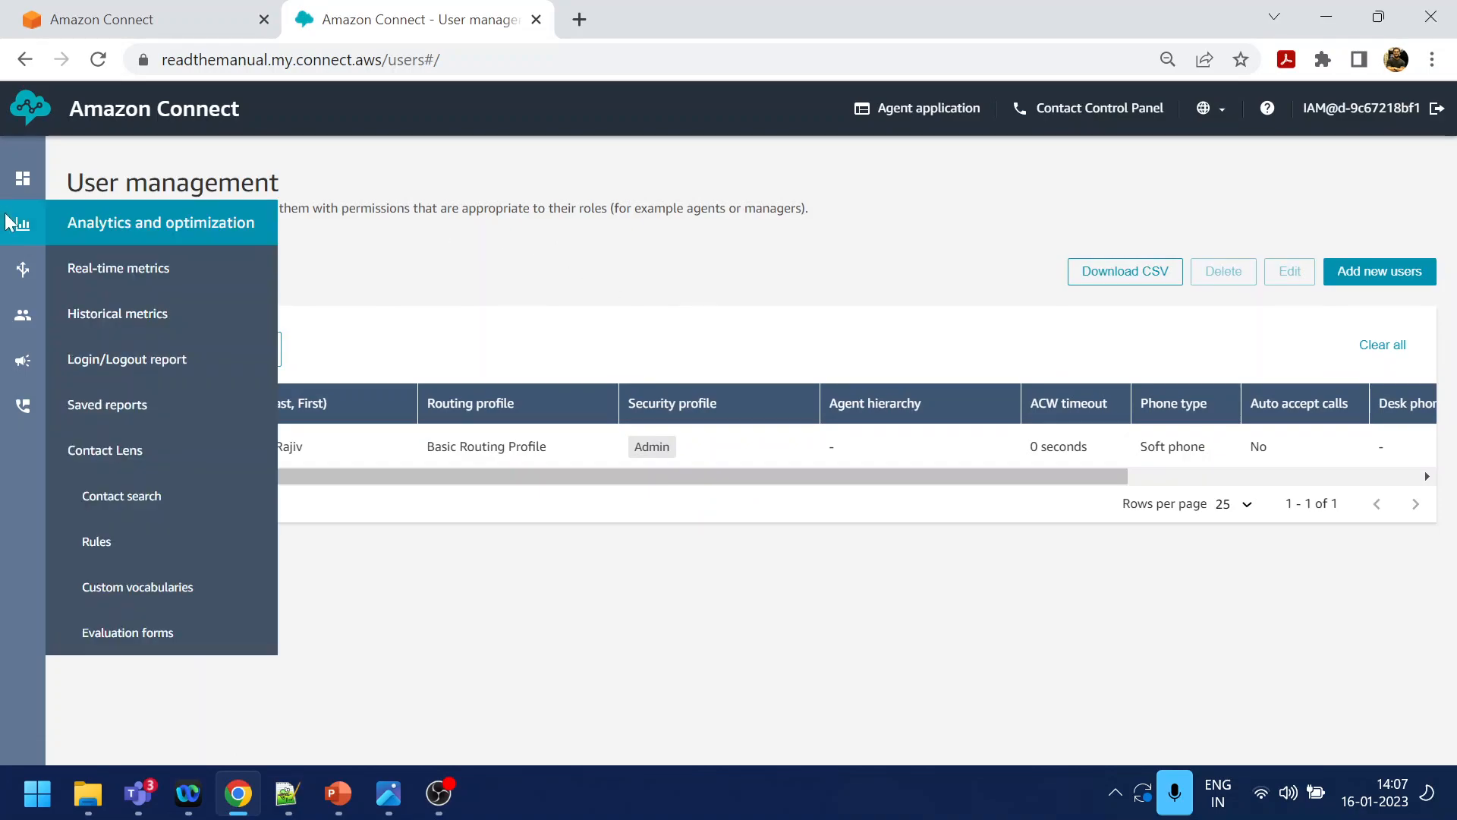
mouse_move(26, 287)
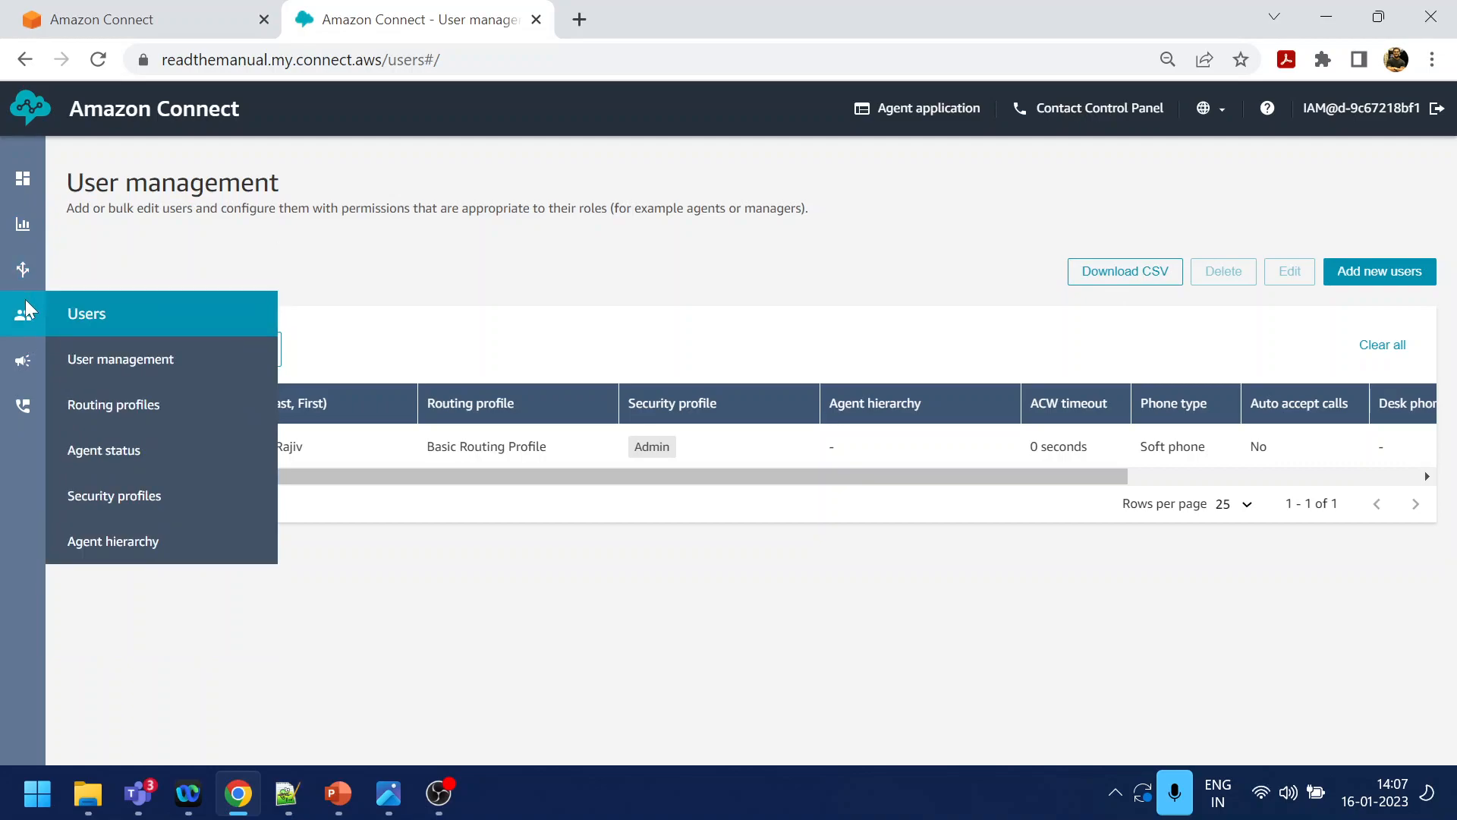
mouse_move(24, 357)
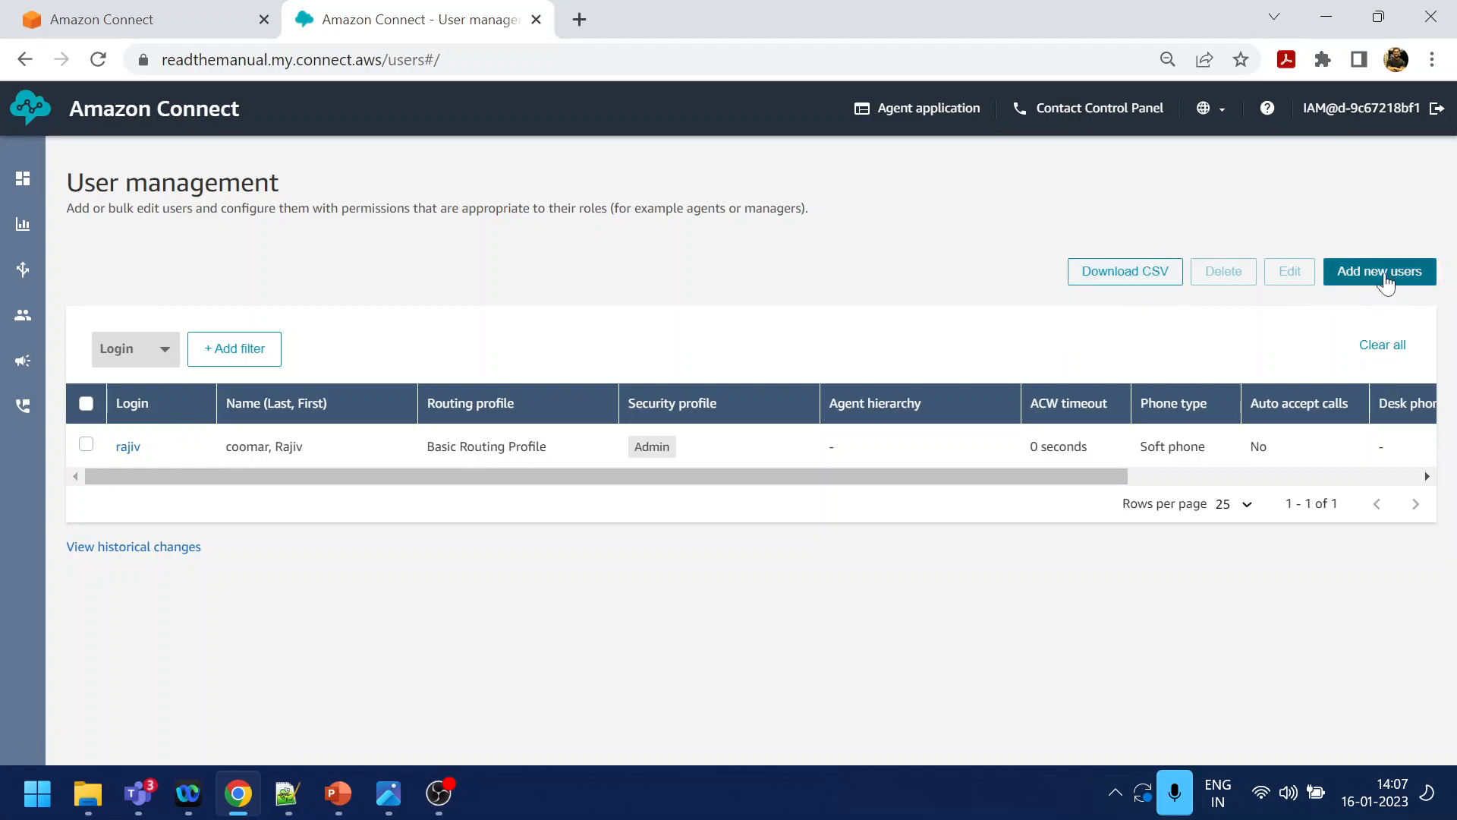
click(1388, 283)
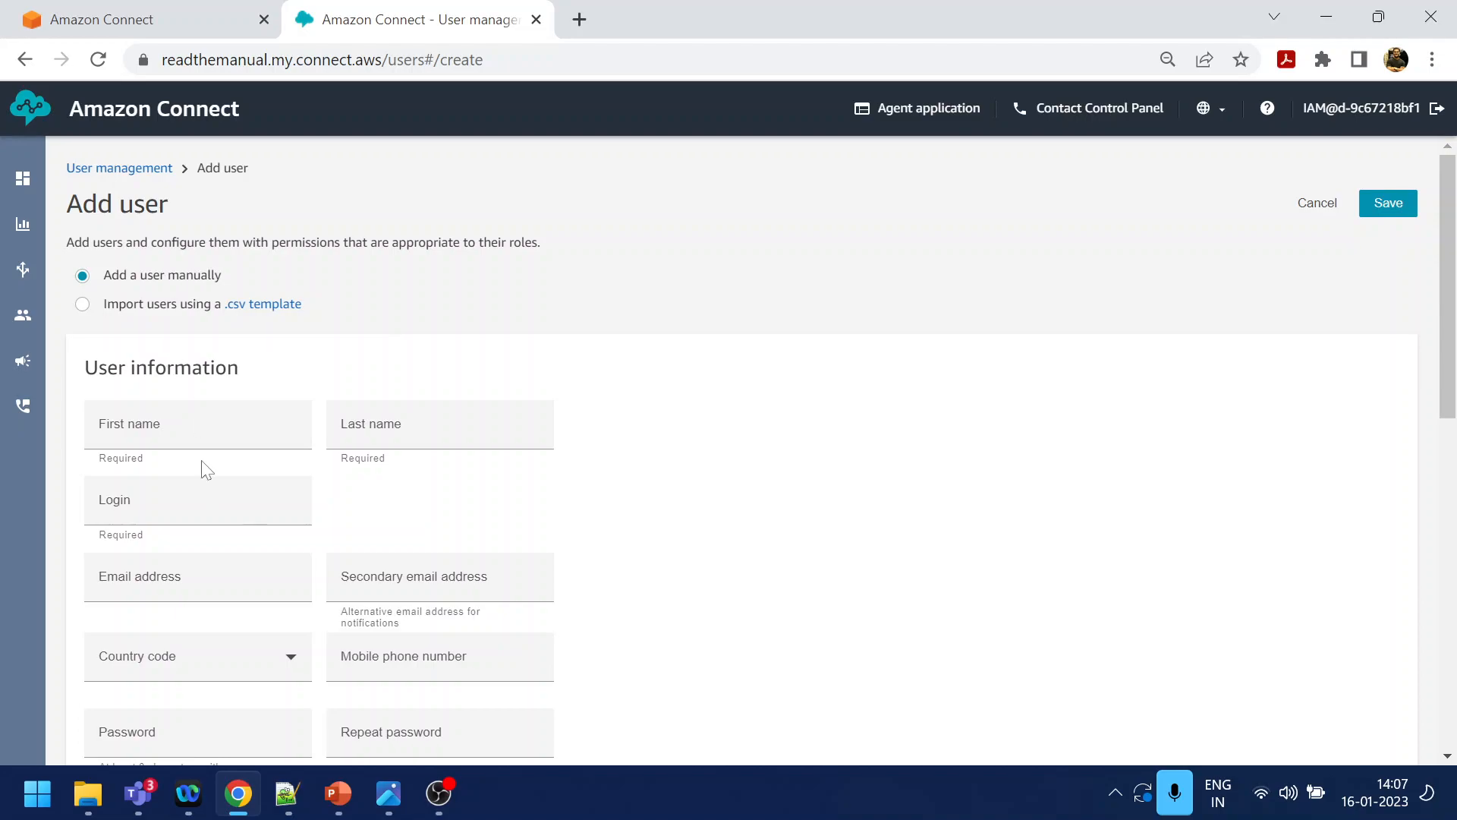
- Enter Agent1 as the new user's first name, 1 as the last name and agent1 as the login
click(194, 423)
text(Agent1)
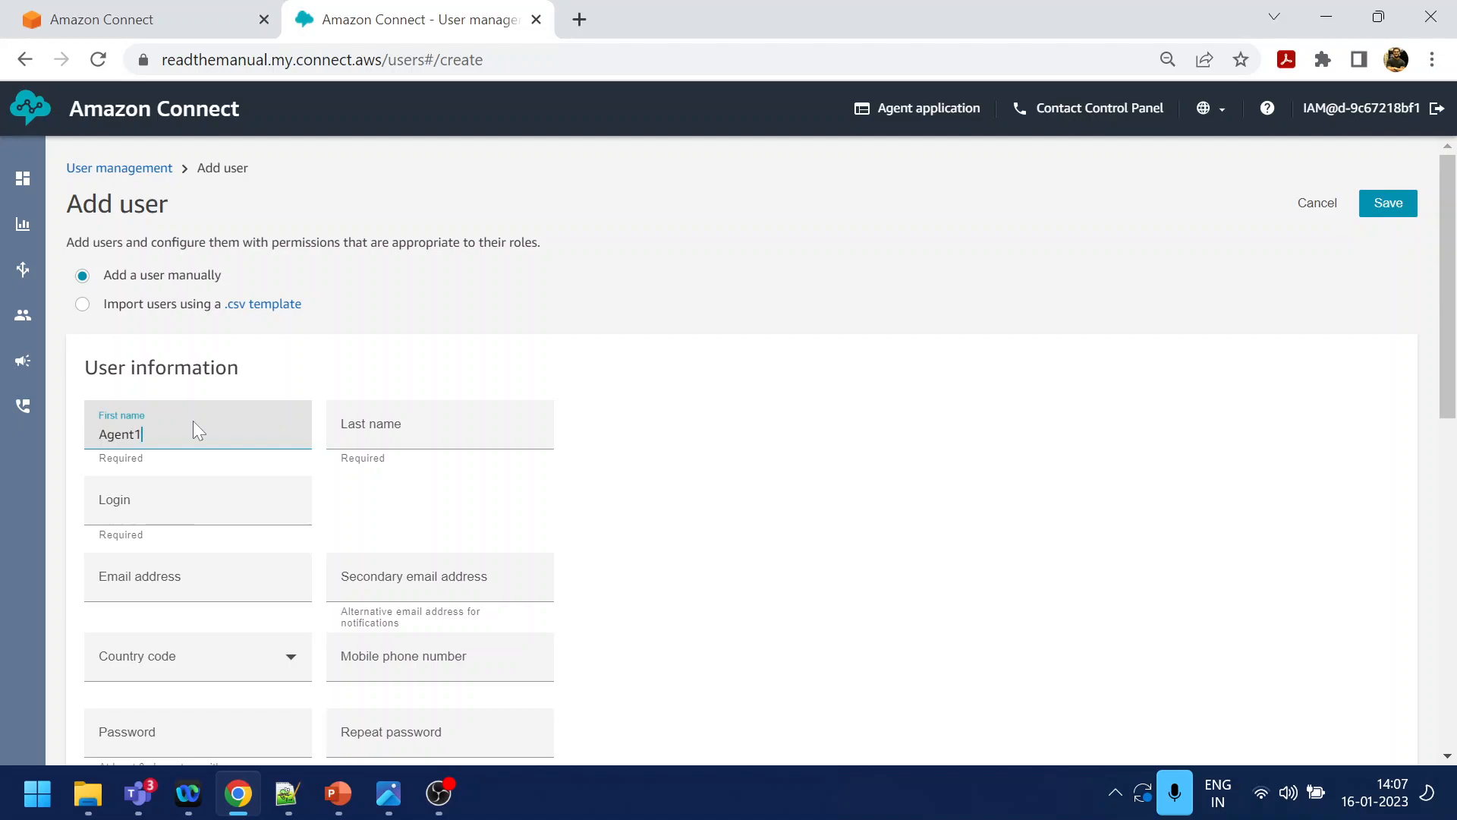
key(Tab)
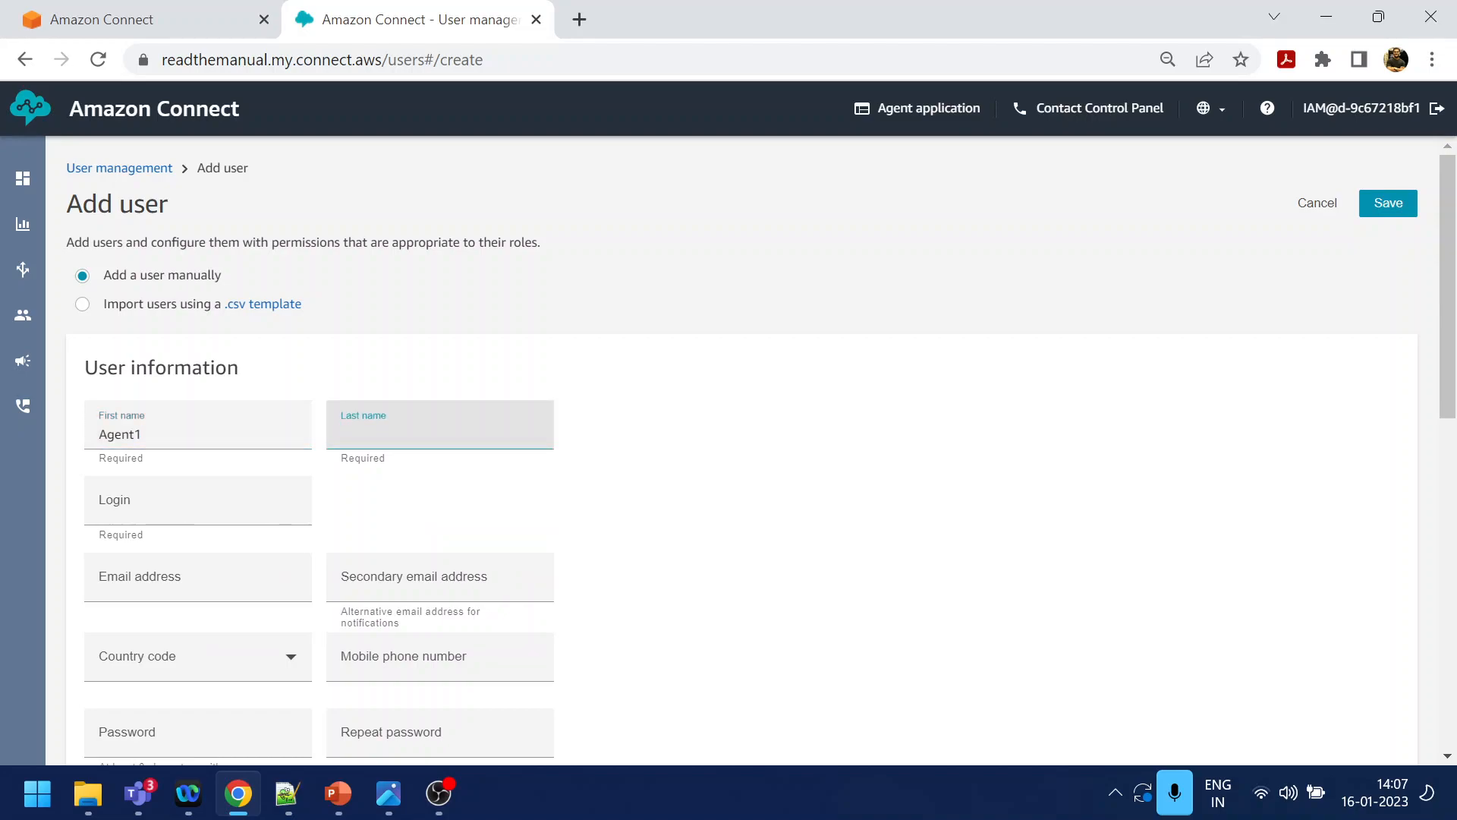
key(Tab)
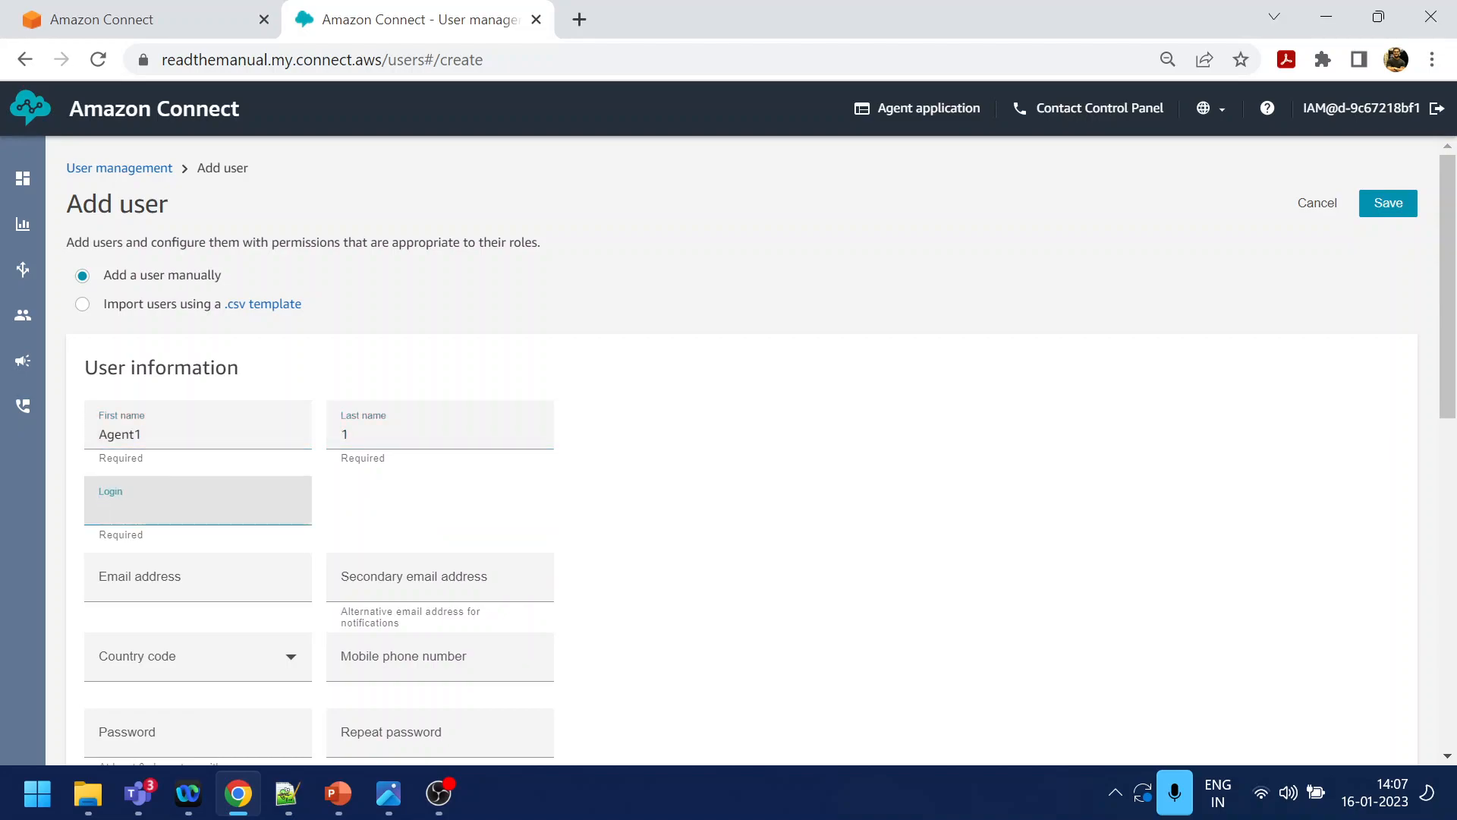
text(agent1)
key(Tab)
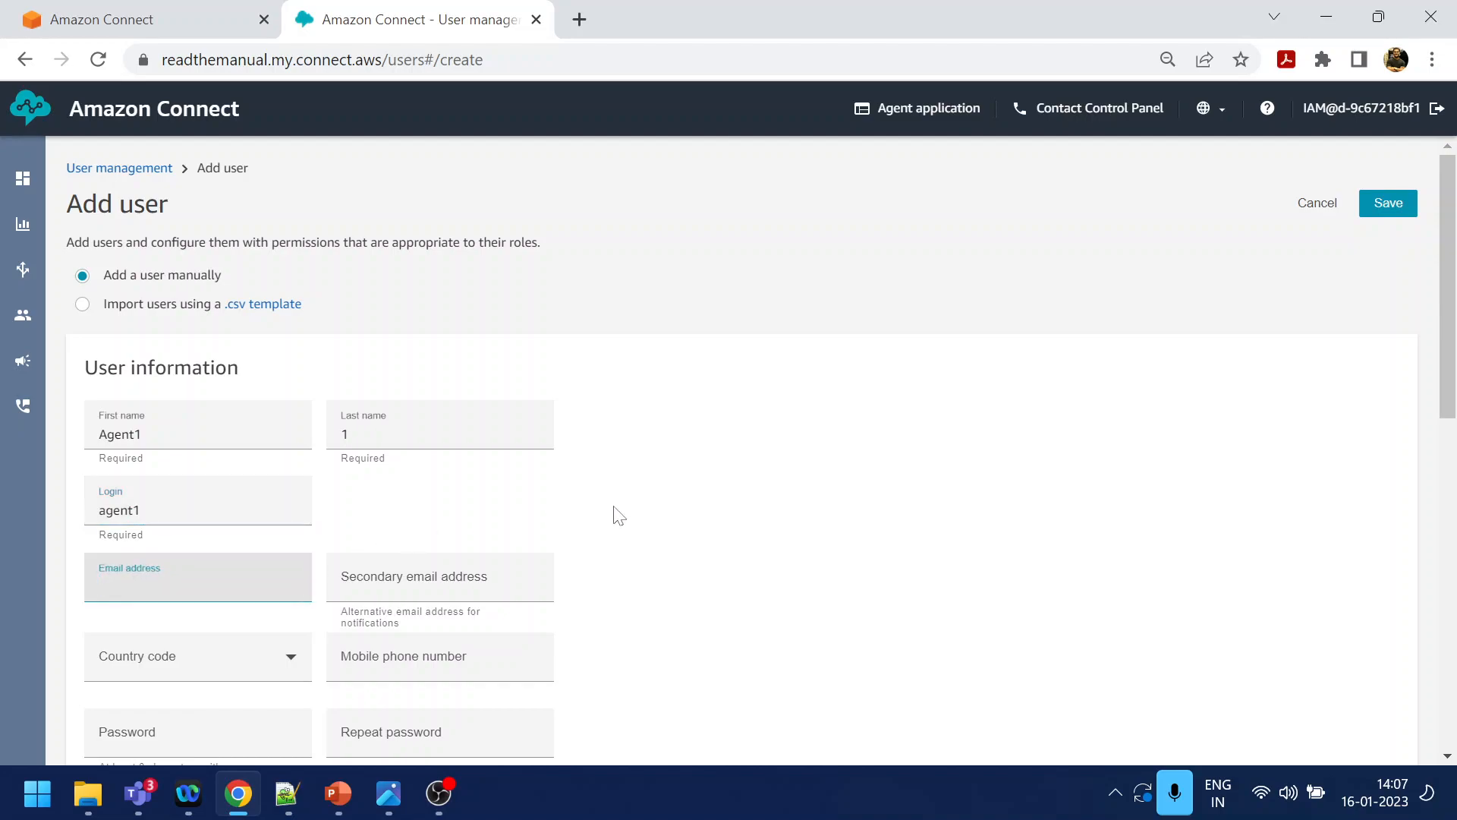
- Enter the new user's account password and repeat it in the confirmation field
scroll(678, 541, down, 2)
scroll(678, 540, down, 3)
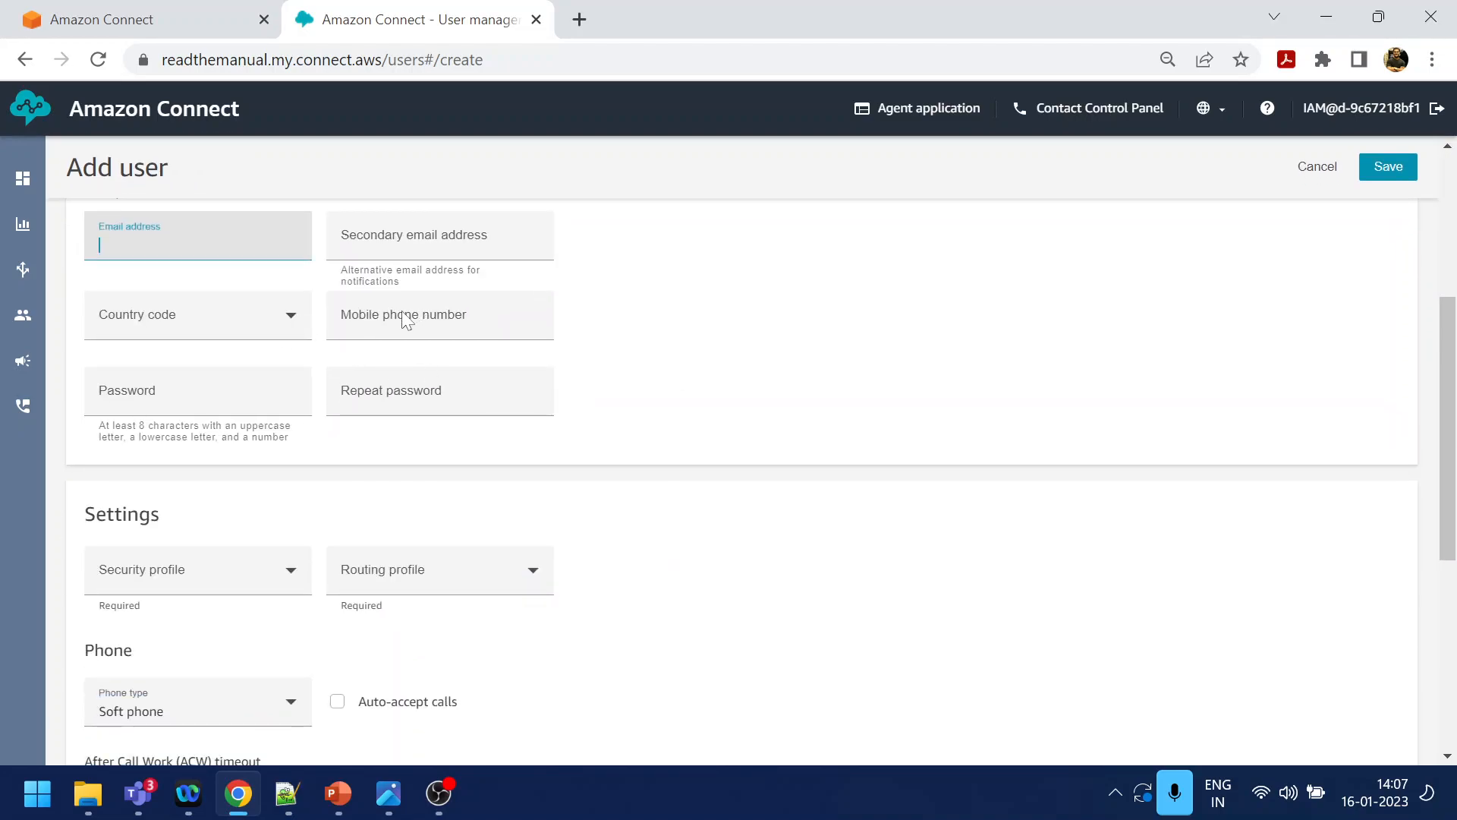
click(198, 392)
text(P)
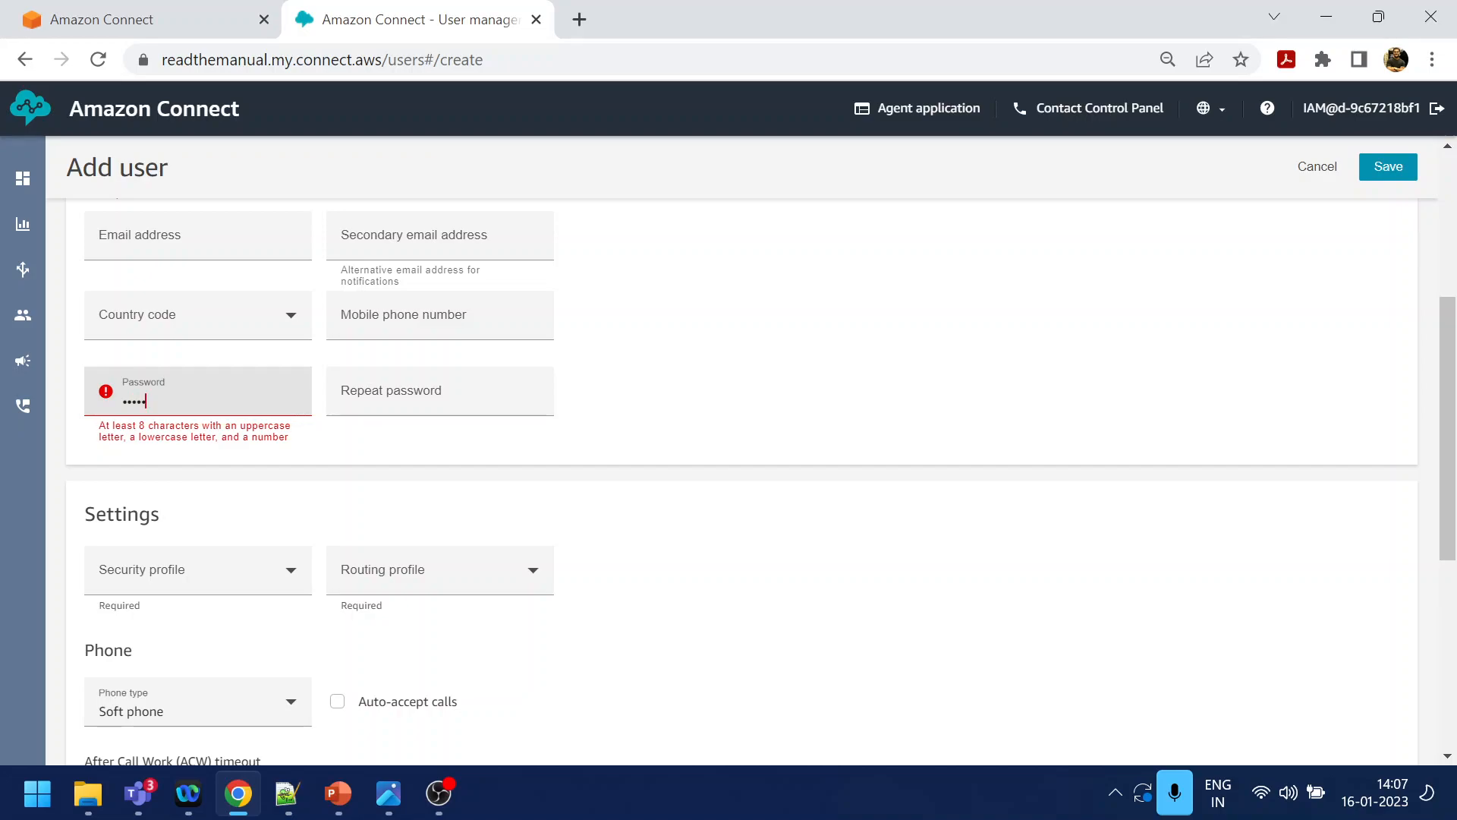
key(BackSpace)
key(BackSpace)
text(•••••••••)
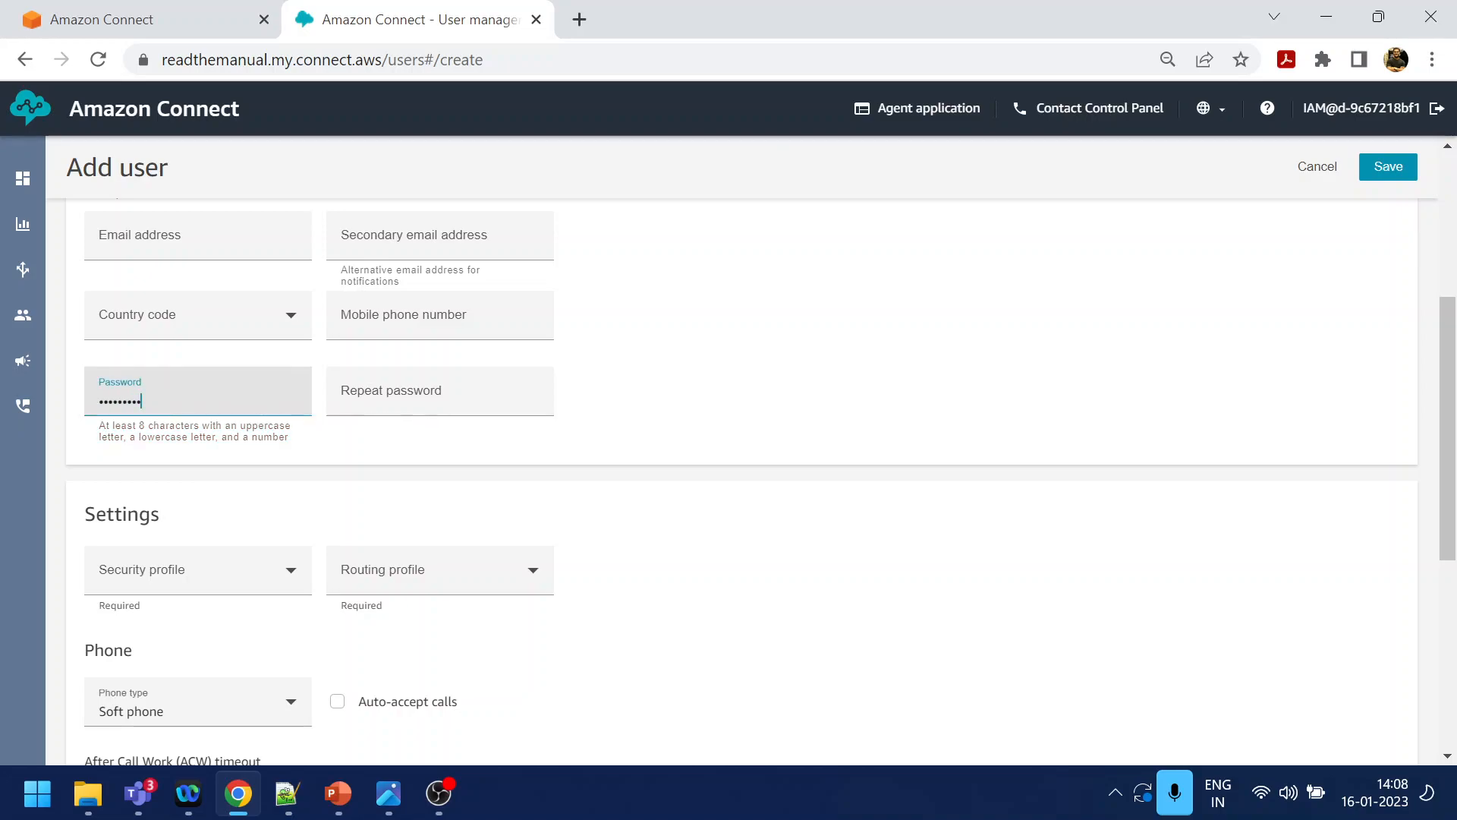
key(Tab)
text(•)
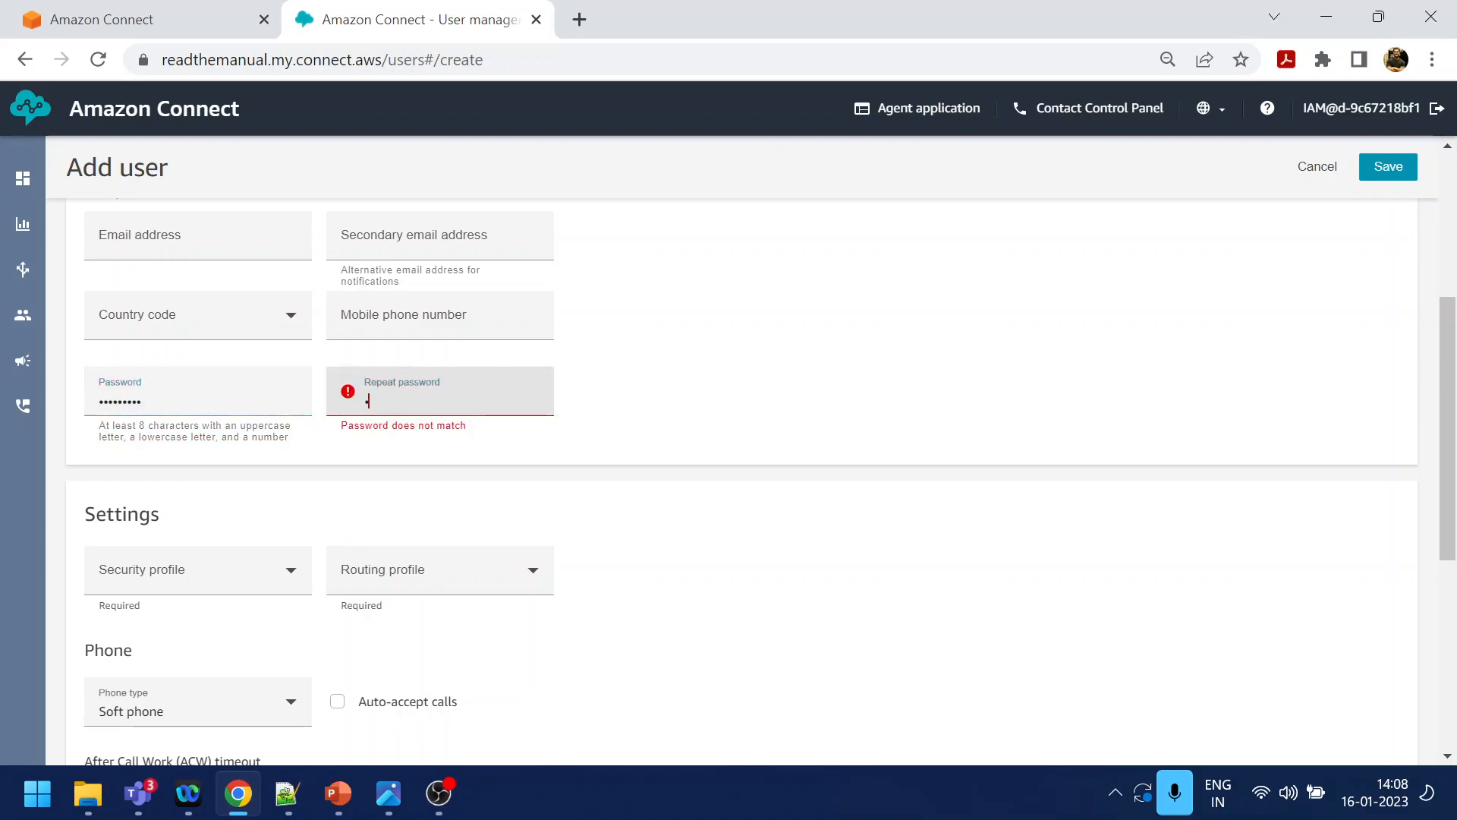
text(••••••••)
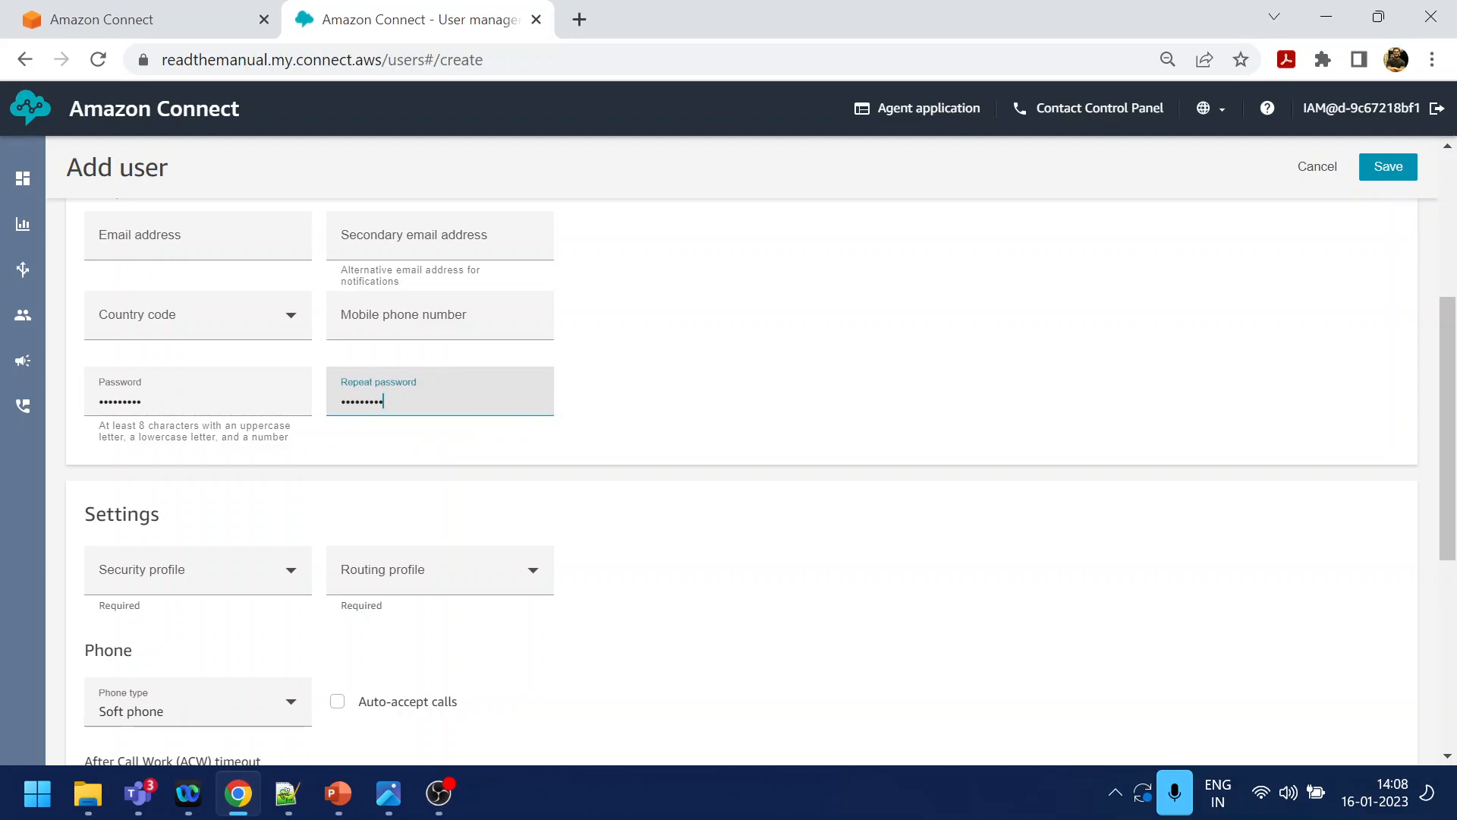
- Assign the Agent security profile and the Basic Routing Profile to the new user
scroll(516, 486, down, 3)
click(298, 348)
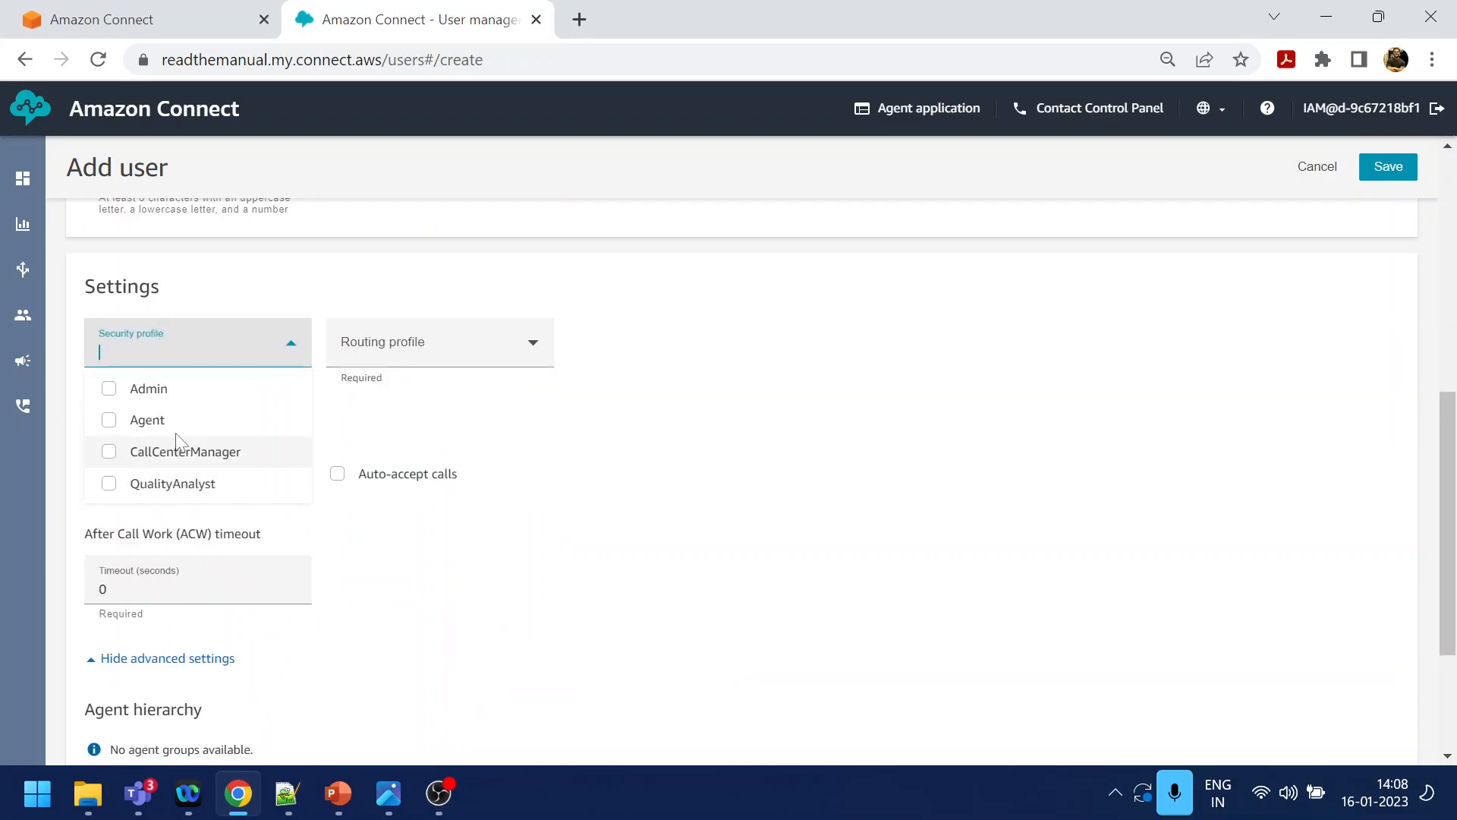
click(108, 423)
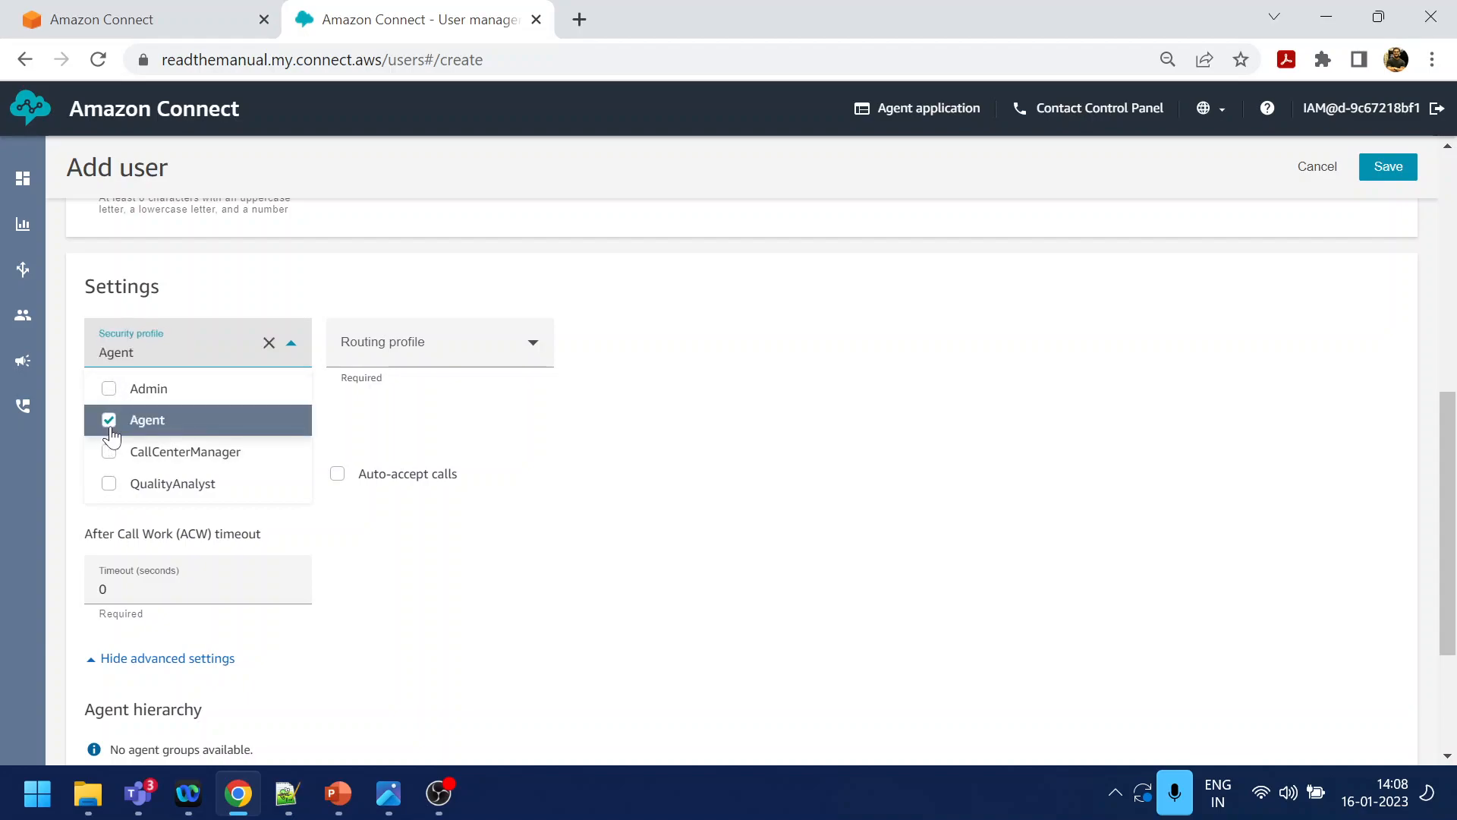
click(591, 464)
click(532, 346)
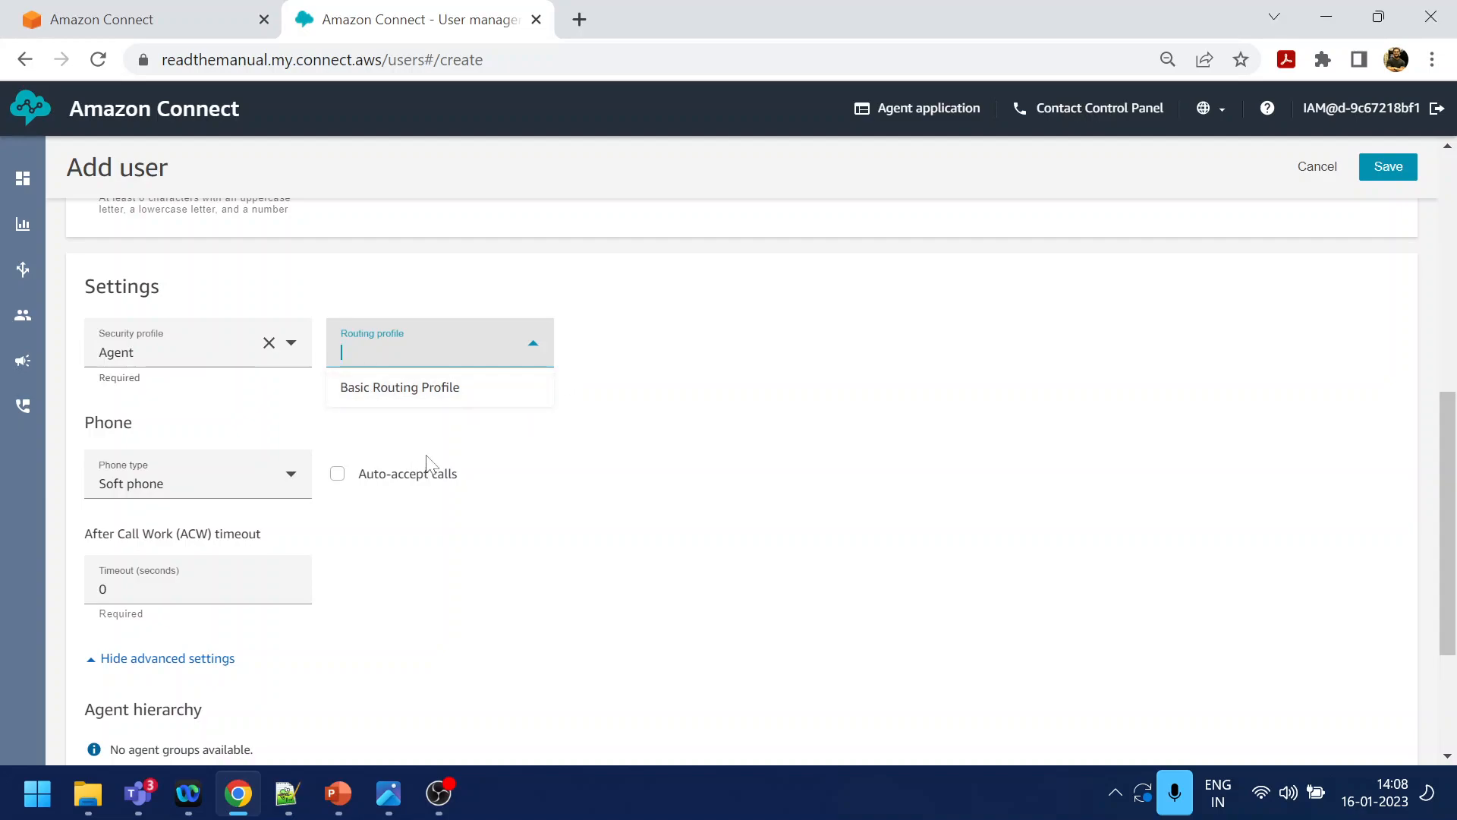
click(437, 391)
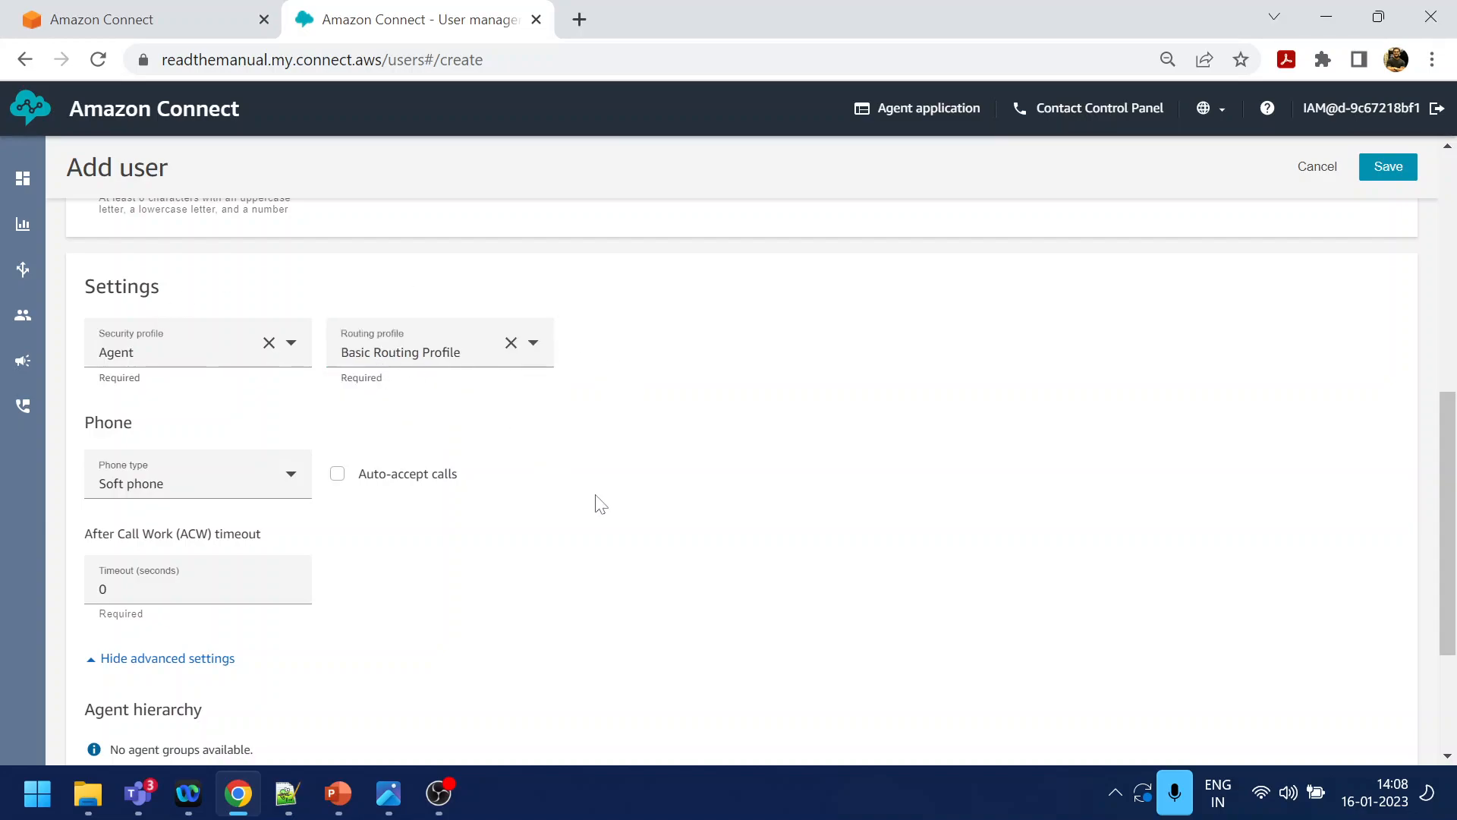
- Save the new agent user and compare its entry with the admin user's in the user list
scroll(601, 505, down, 1)
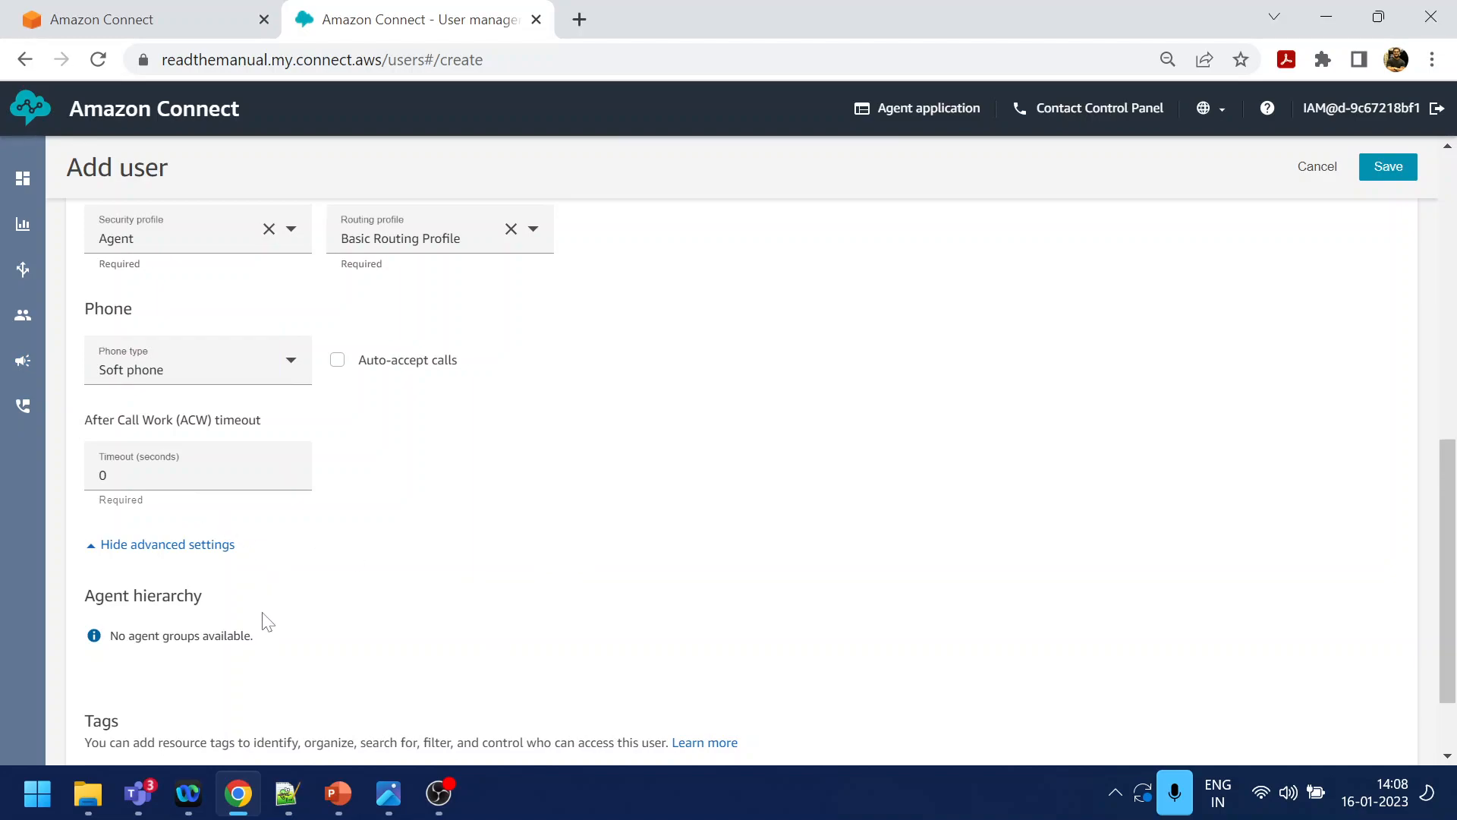
scroll(952, 543, up, 8)
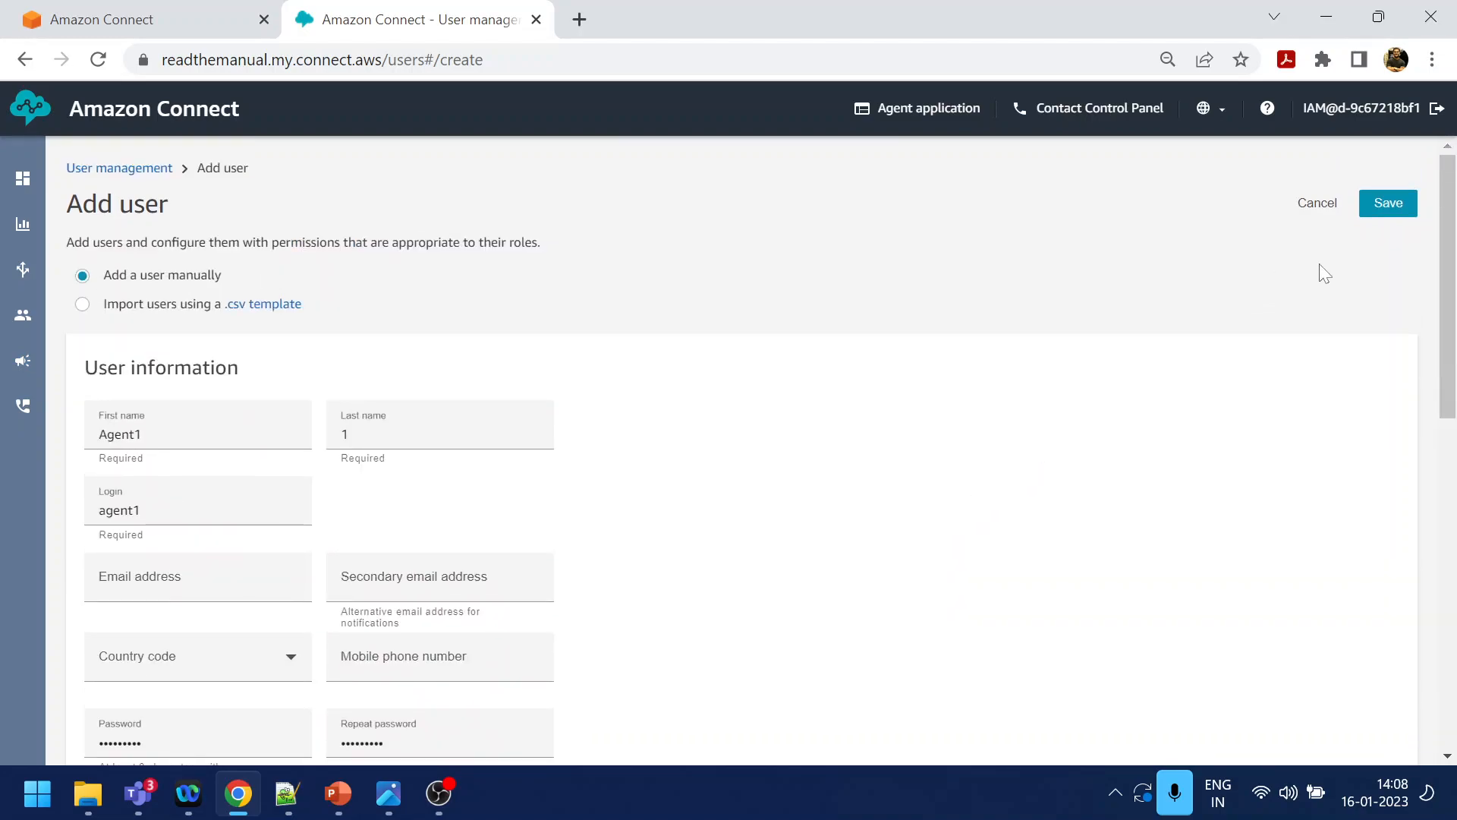
click(1389, 204)
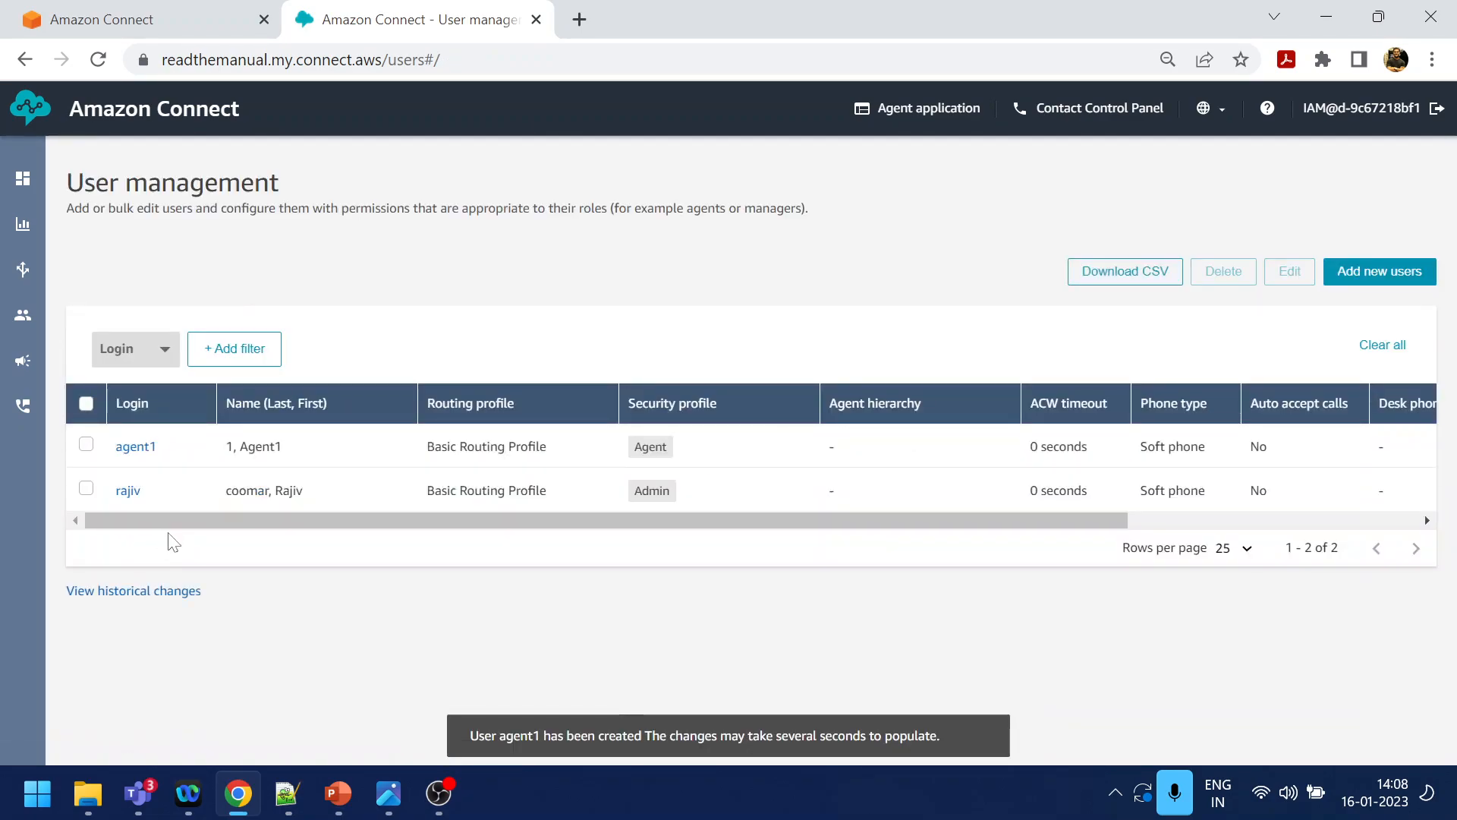
drag(222, 494, 363, 514)
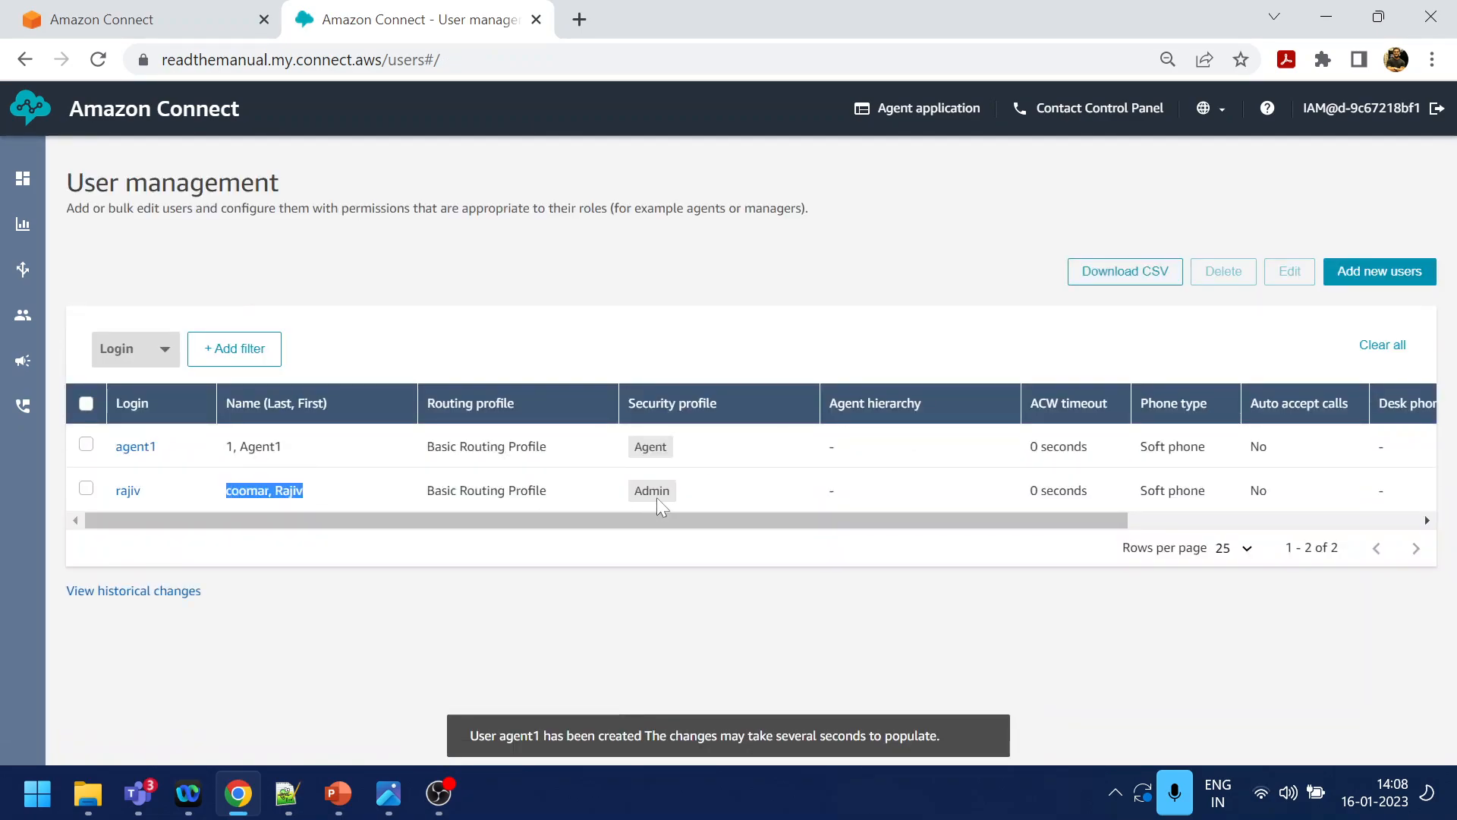
drag(223, 447, 313, 459)
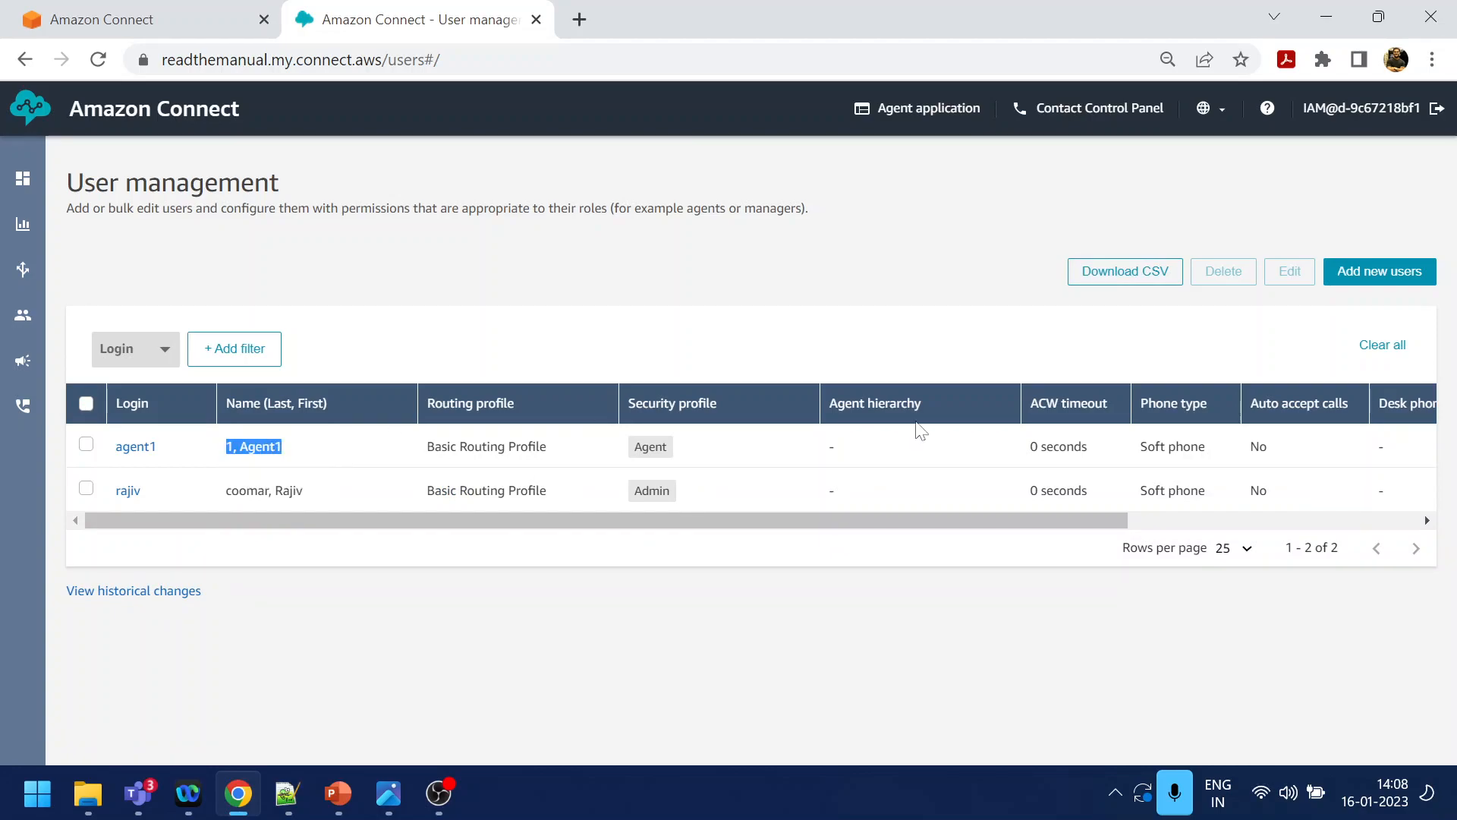
- Choose the CSV template import for adding more users, and open sampleUserForm.csv from the AWS videos folder in Excel
click(1387, 285)
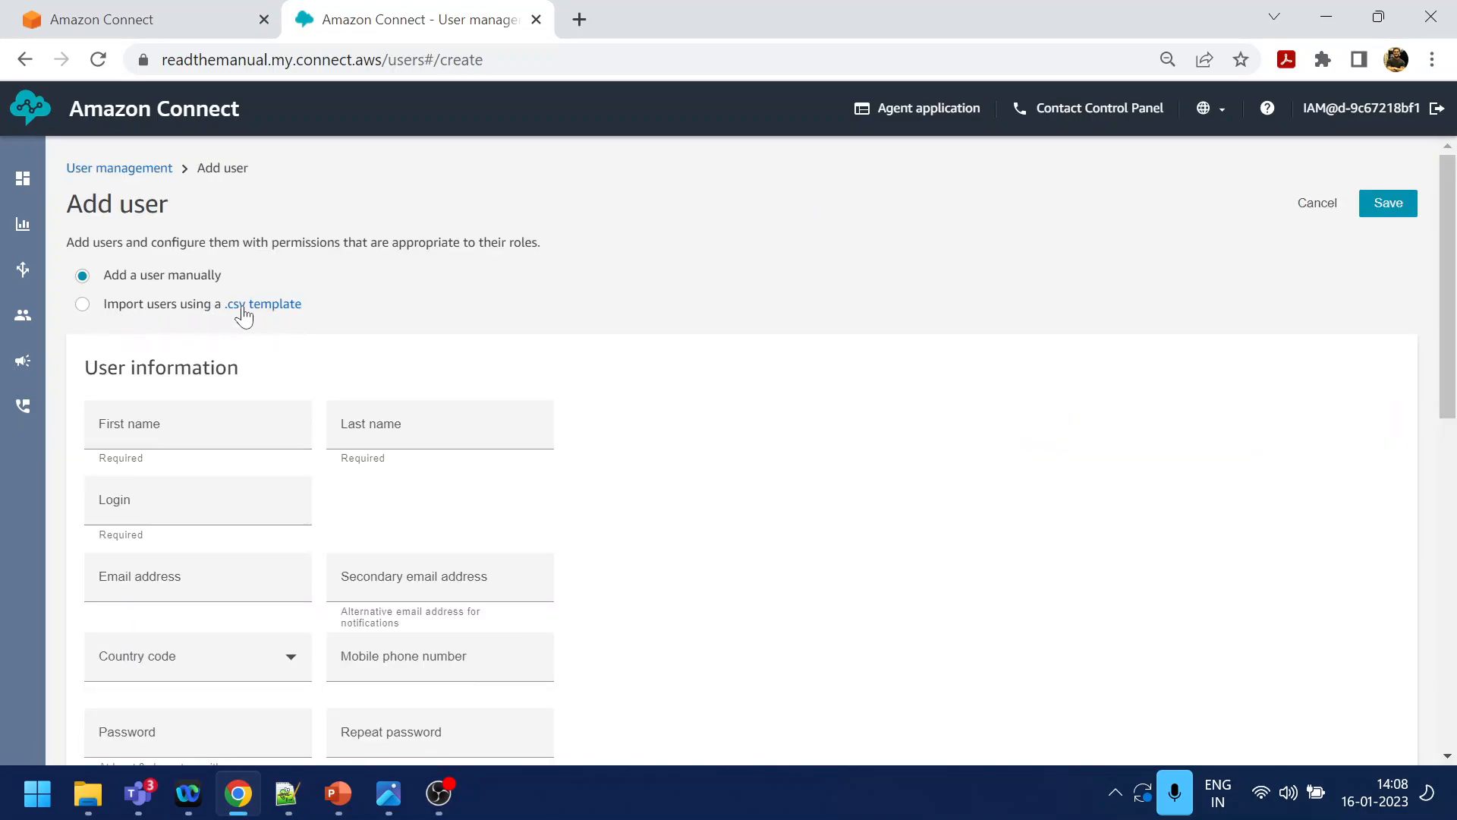
click(151, 313)
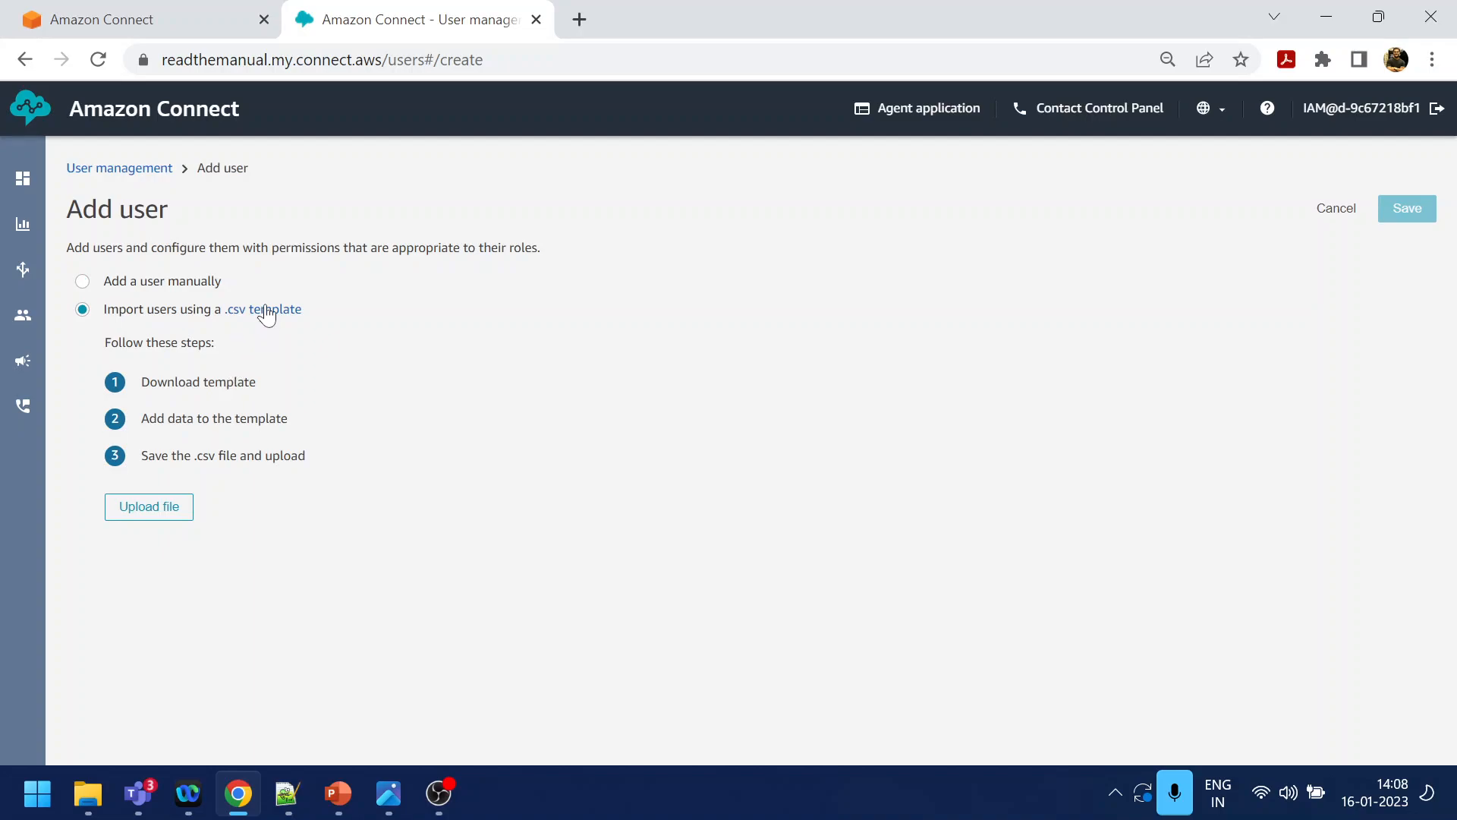
click(92, 809)
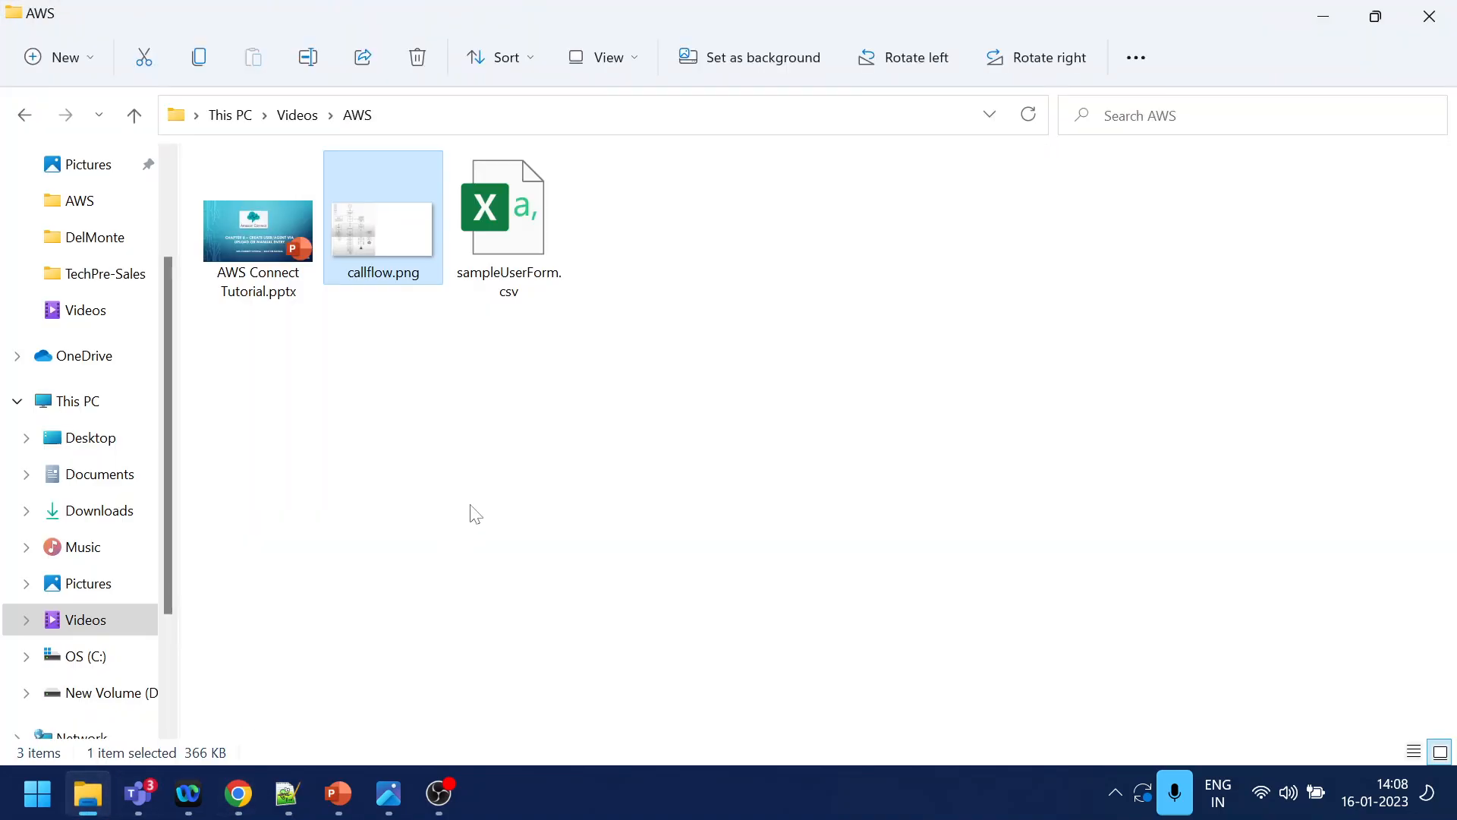
double_click(501, 232)
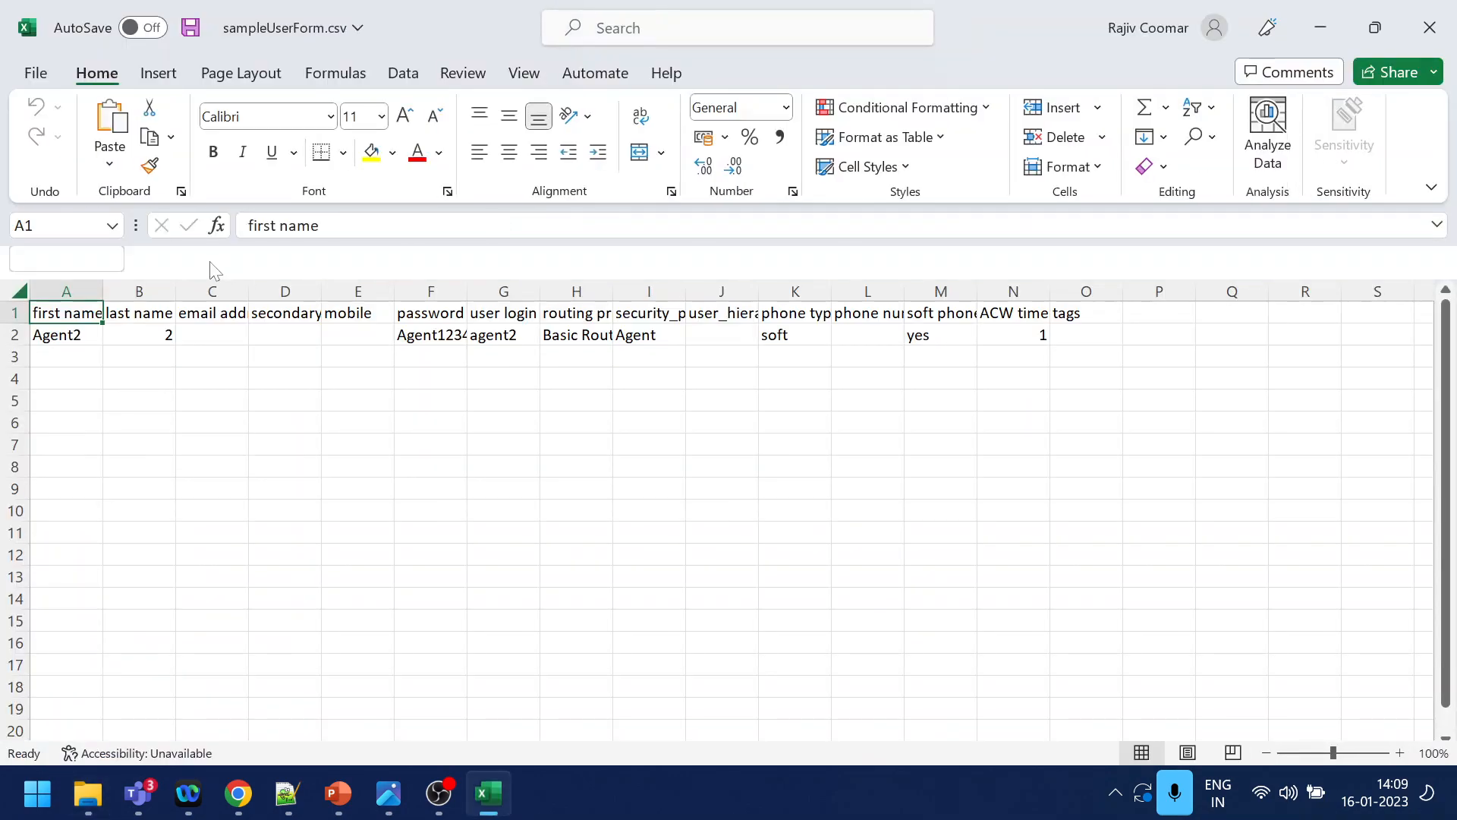
- Review the sample user row from first name through routing profile name, fitting the first name, password and routing profile columns to their contents
click(73, 342)
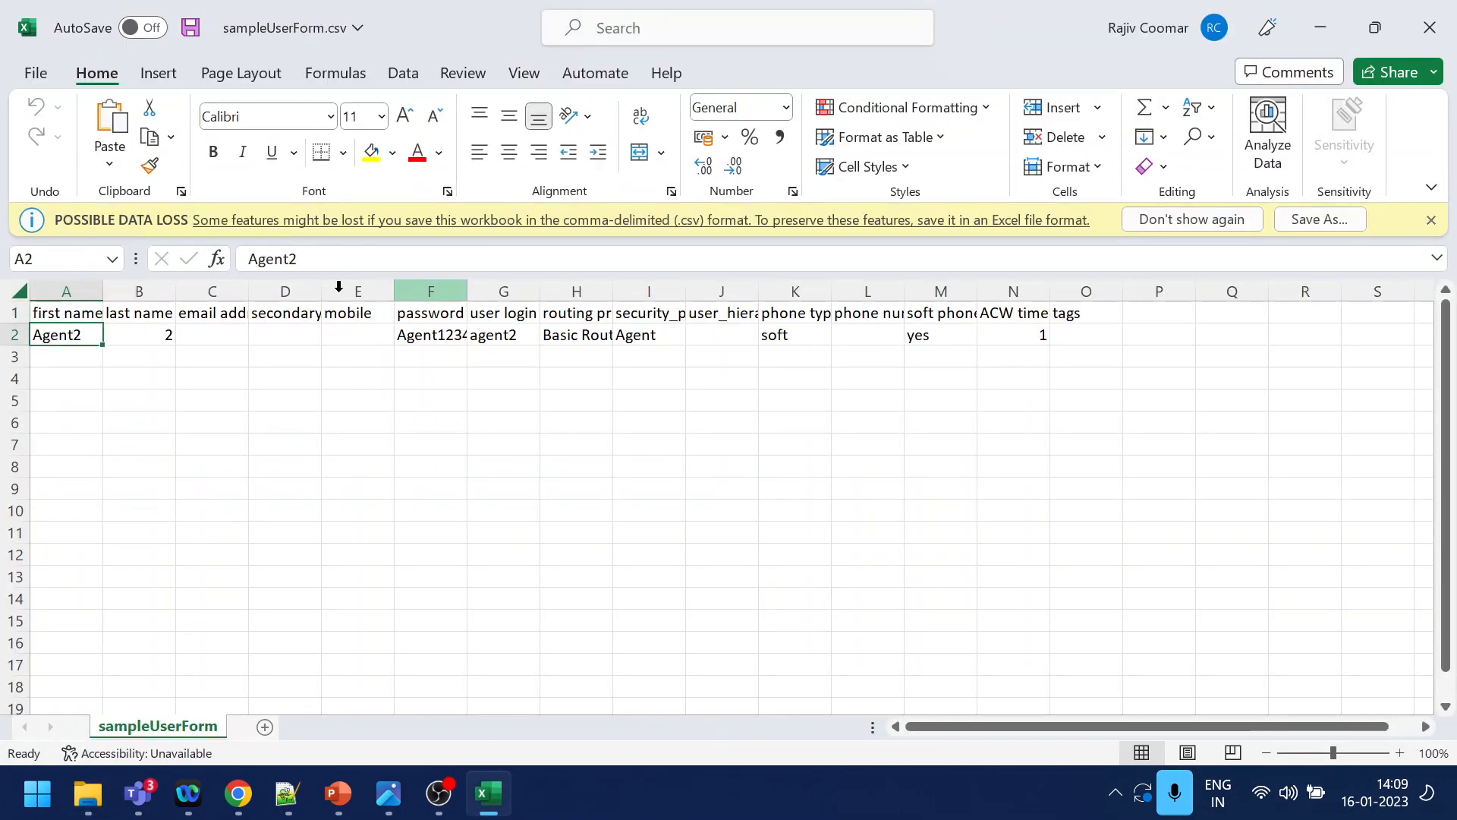
double_click(101, 288)
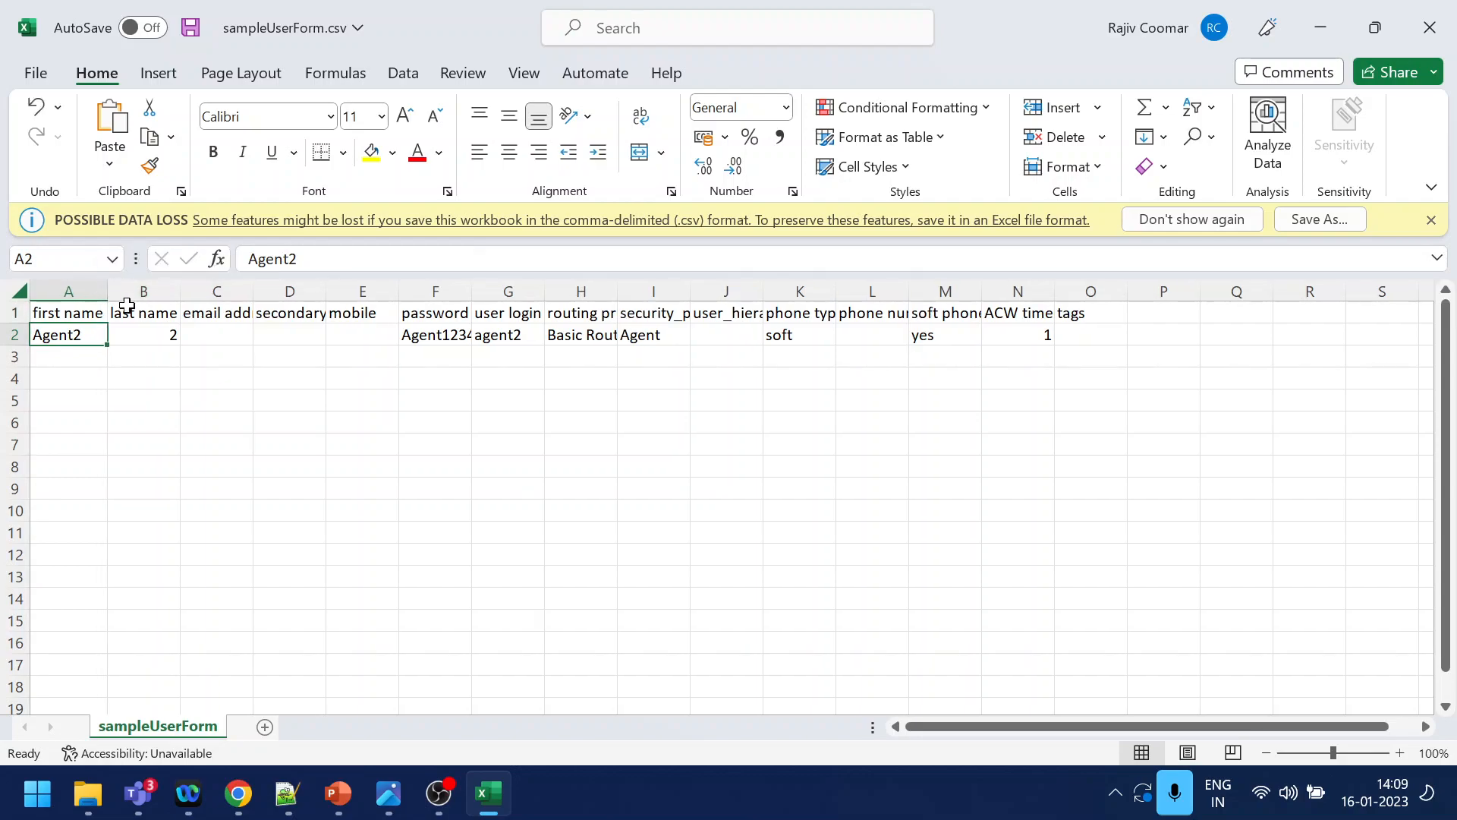
click(221, 334)
click(293, 335)
click(372, 334)
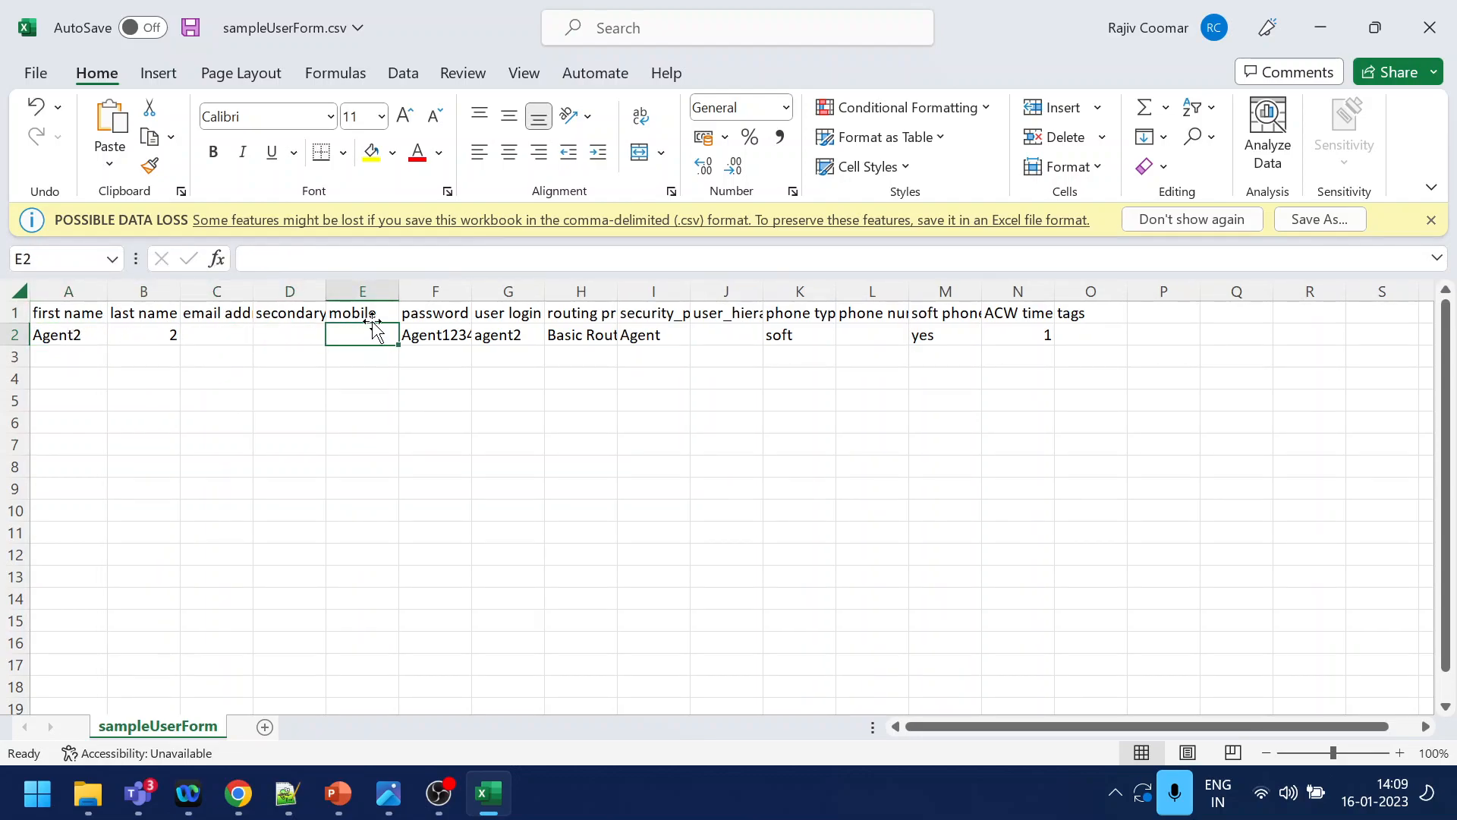
click(445, 335)
drag(475, 286, 475, 286)
double_click(475, 285)
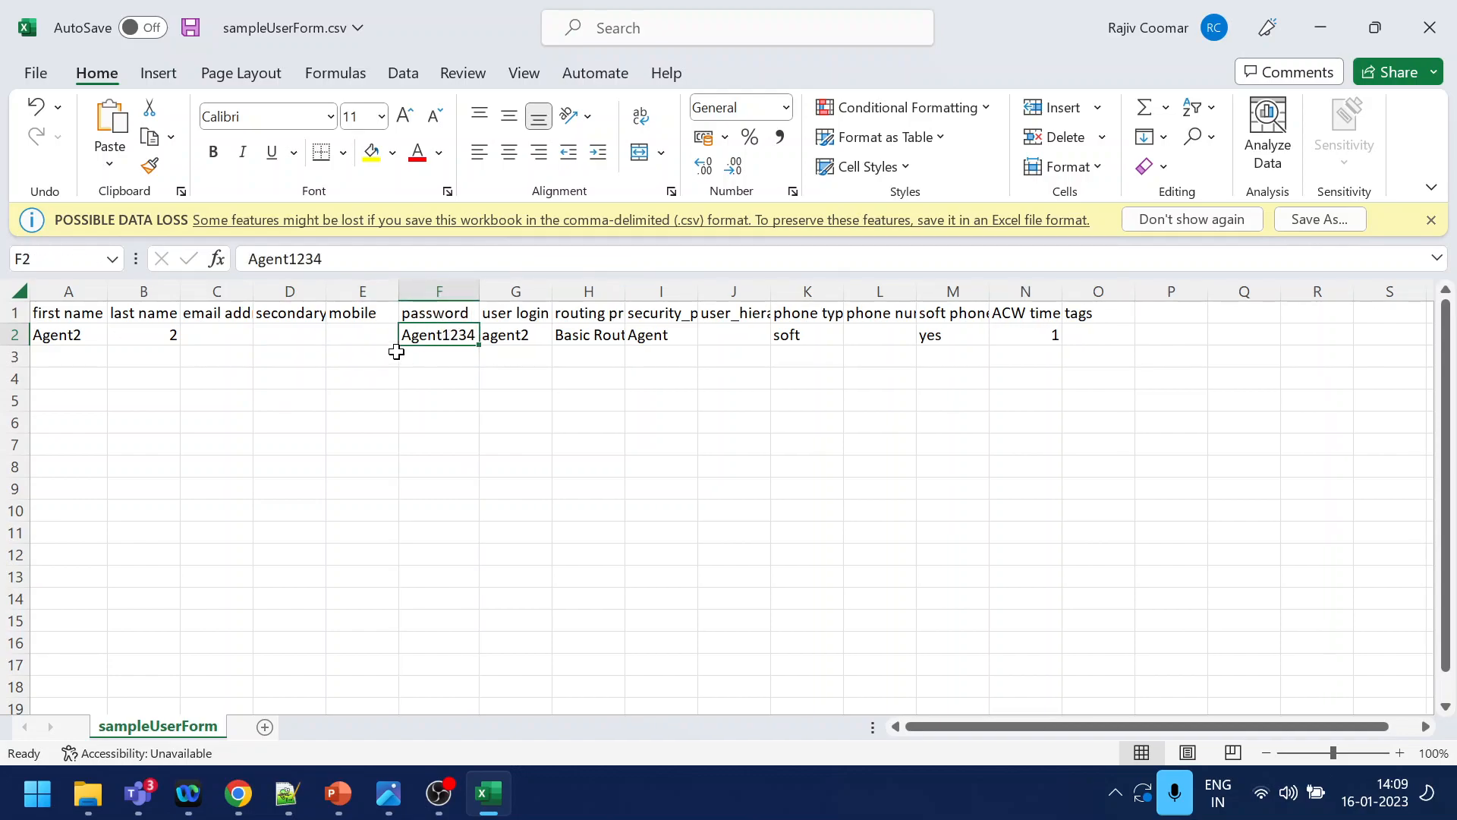
click(520, 336)
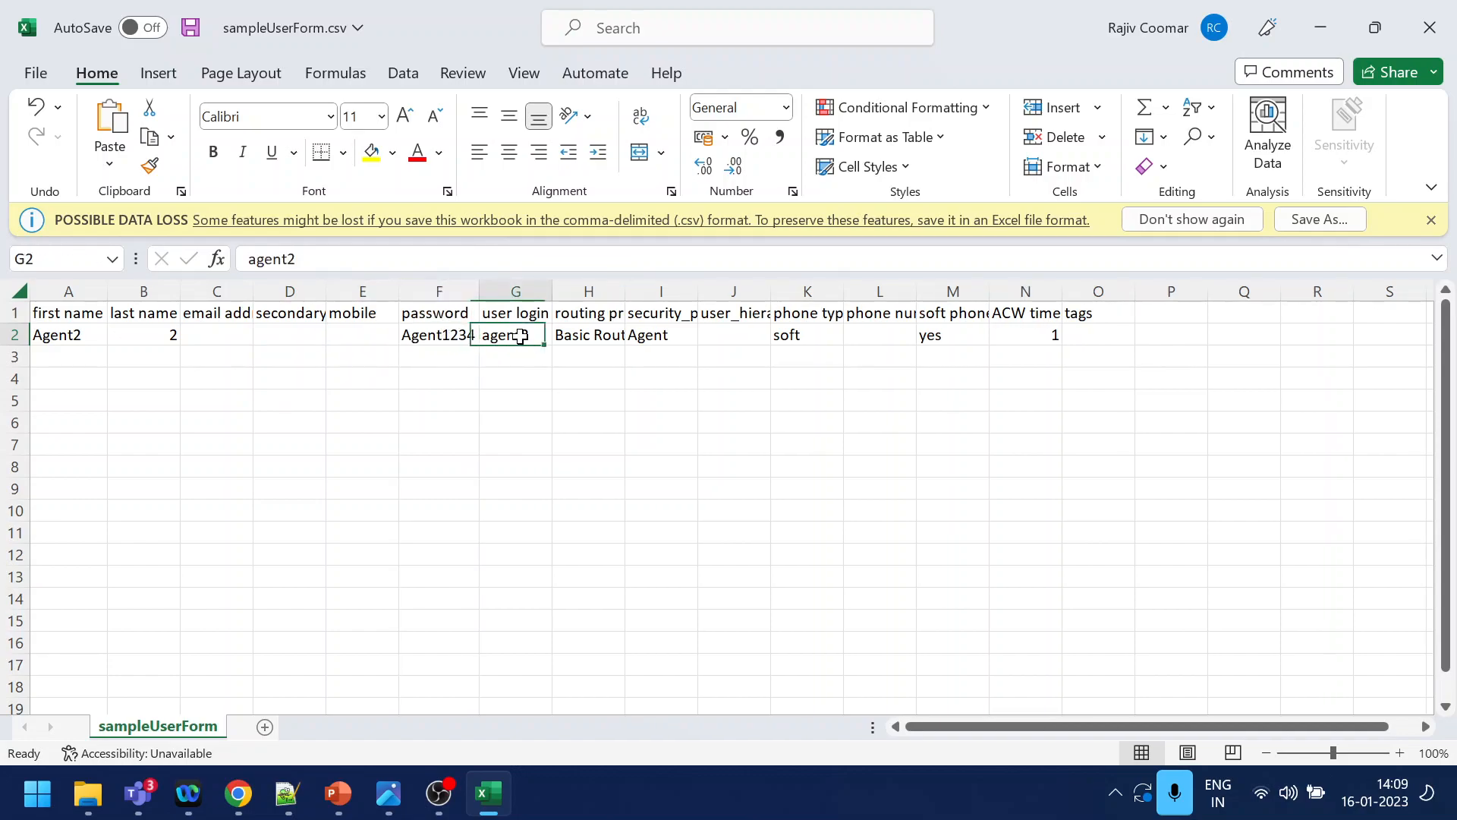
click(605, 334)
double_click(625, 286)
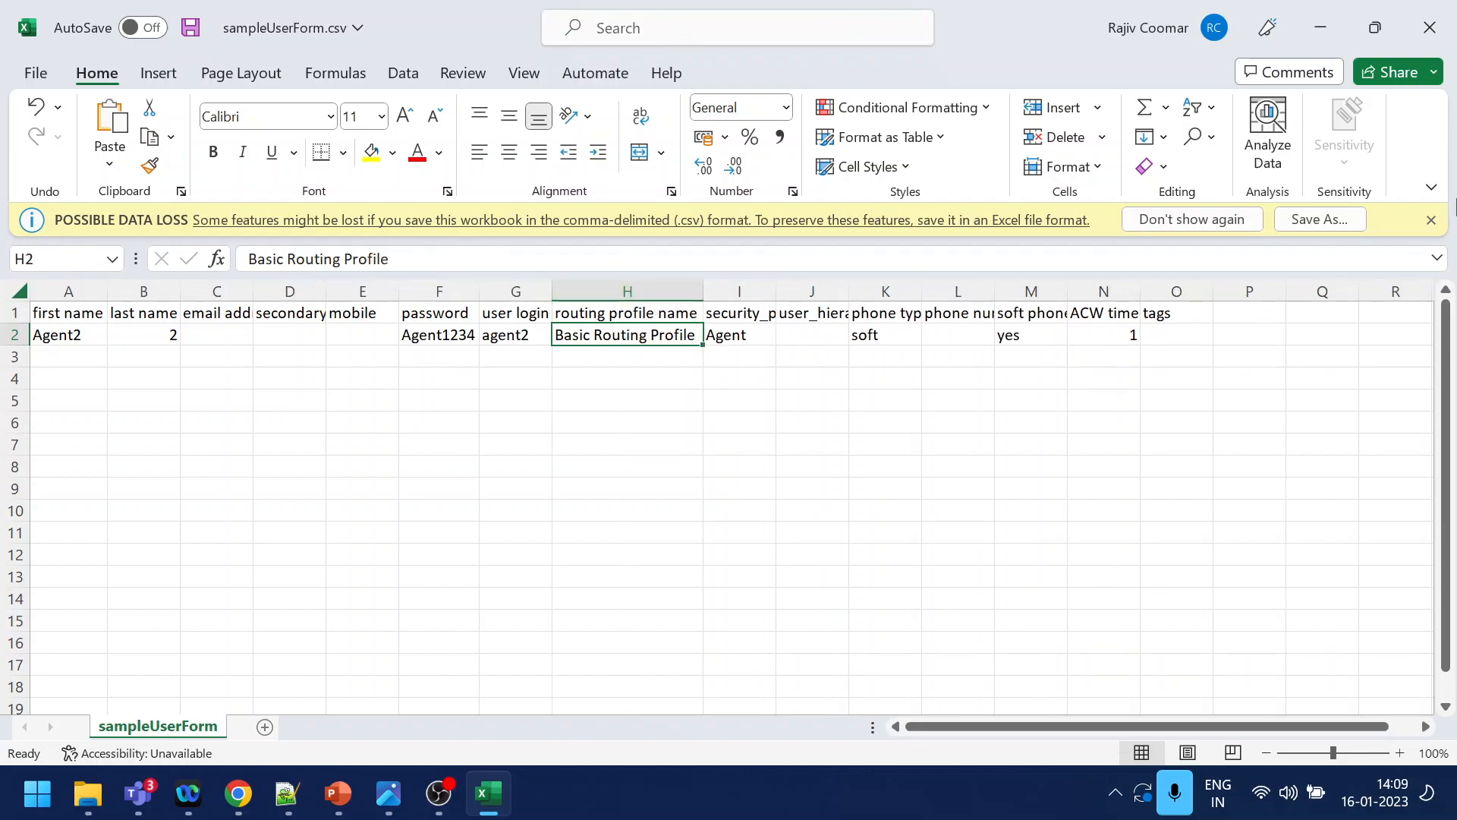
- Close the workbook and save it as sampleUserForm.csv in CSV UTF-8 format in the AWS folder, overwriting the existing file
click(1437, 33)
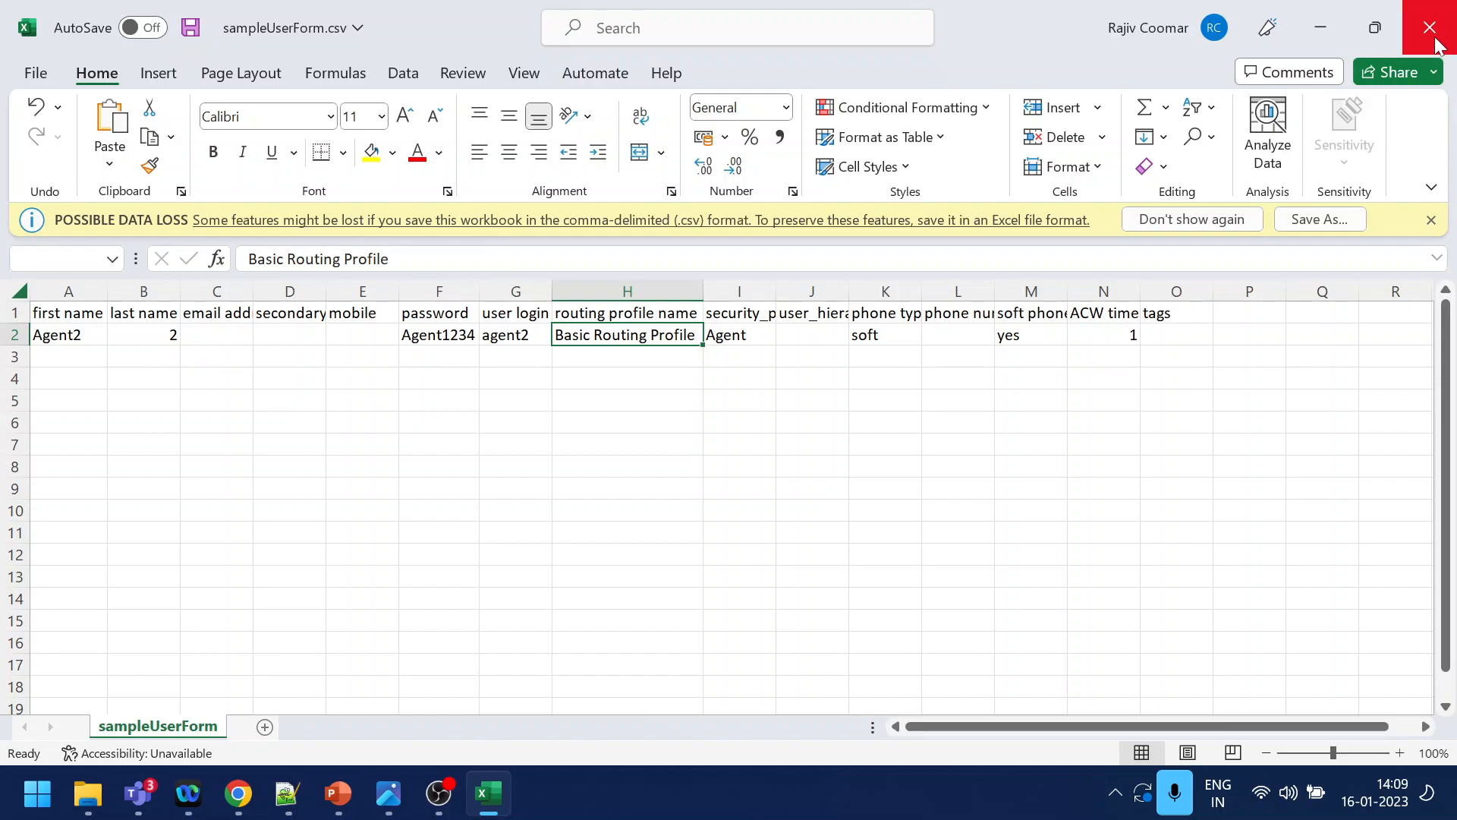
click(653, 423)
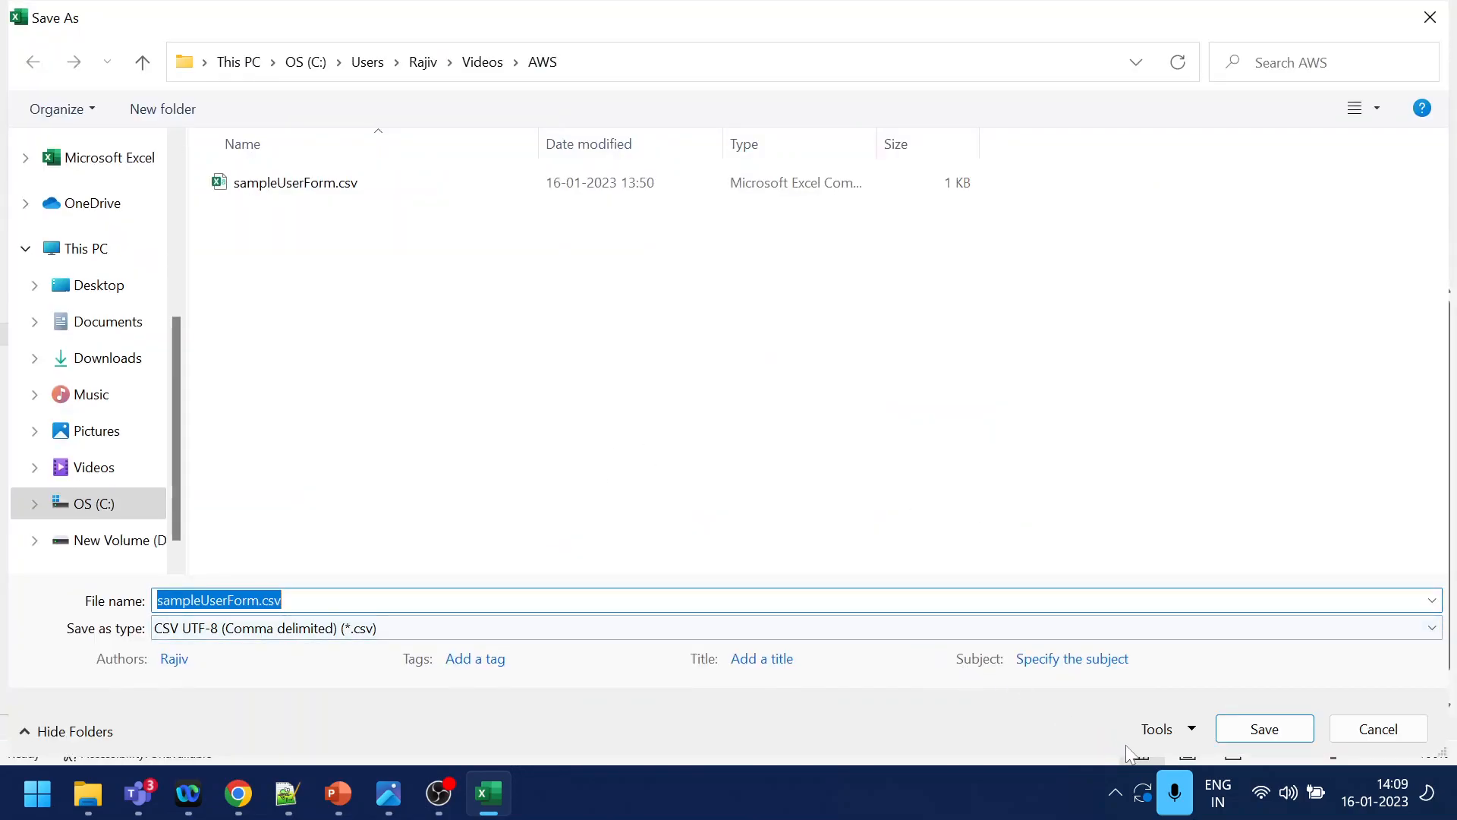
click(1232, 730)
click(789, 404)
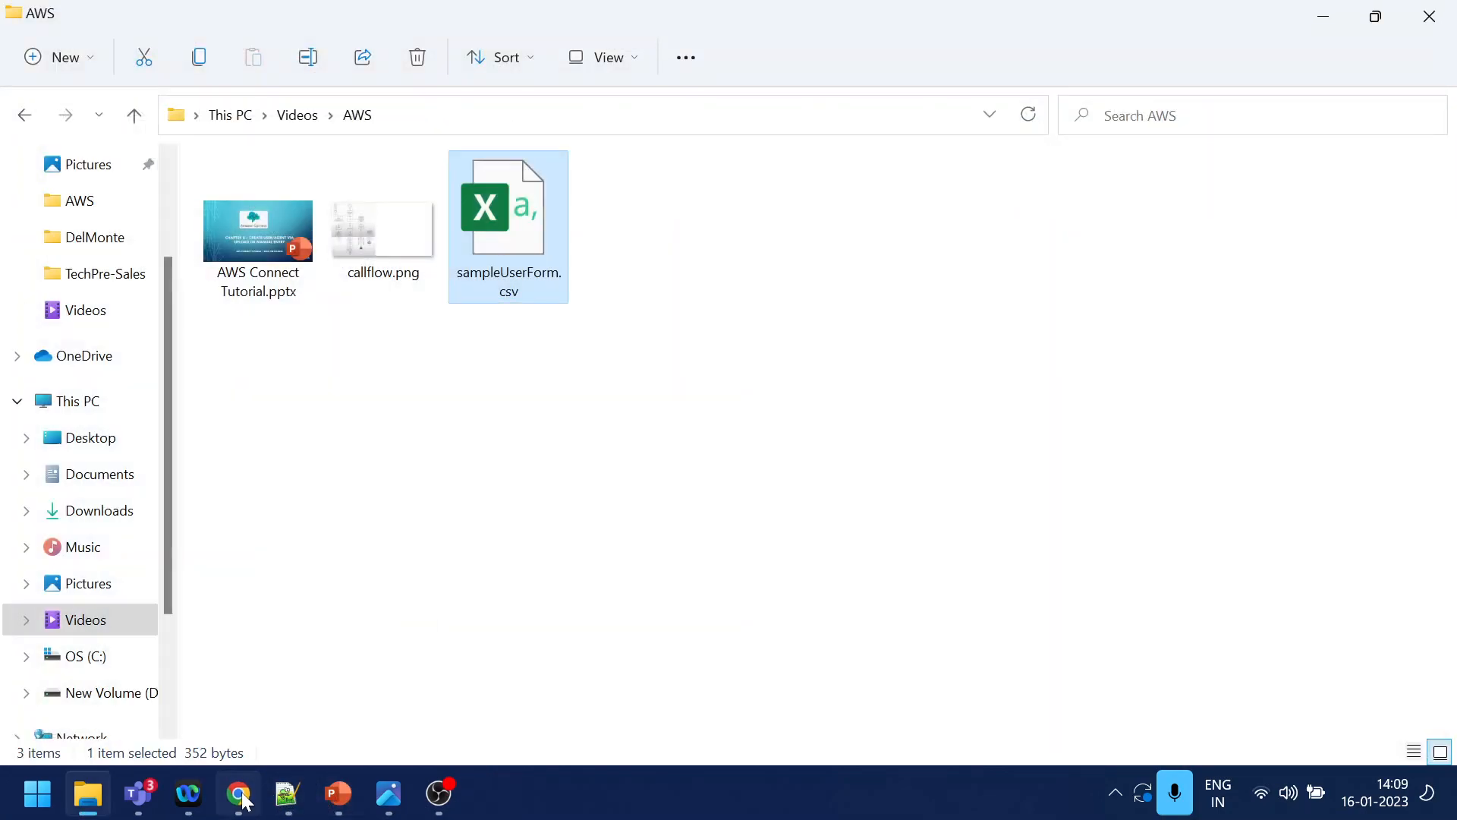
- Switch to Amazon Connect in Chrome and choose sampleUserForm.csv from the Videos > AWS folder as the file to upload
click(245, 793)
click(156, 511)
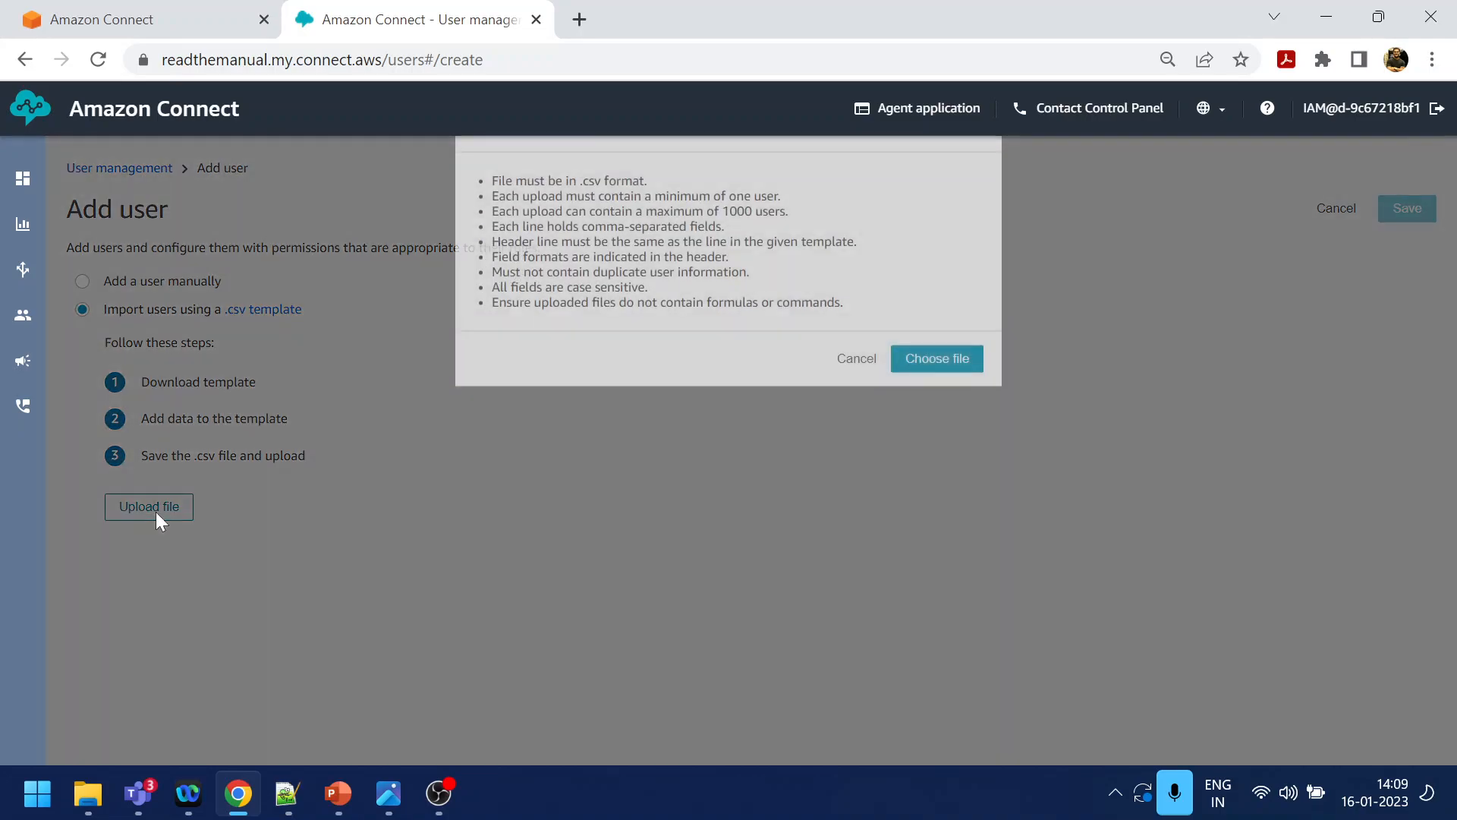
click(953, 414)
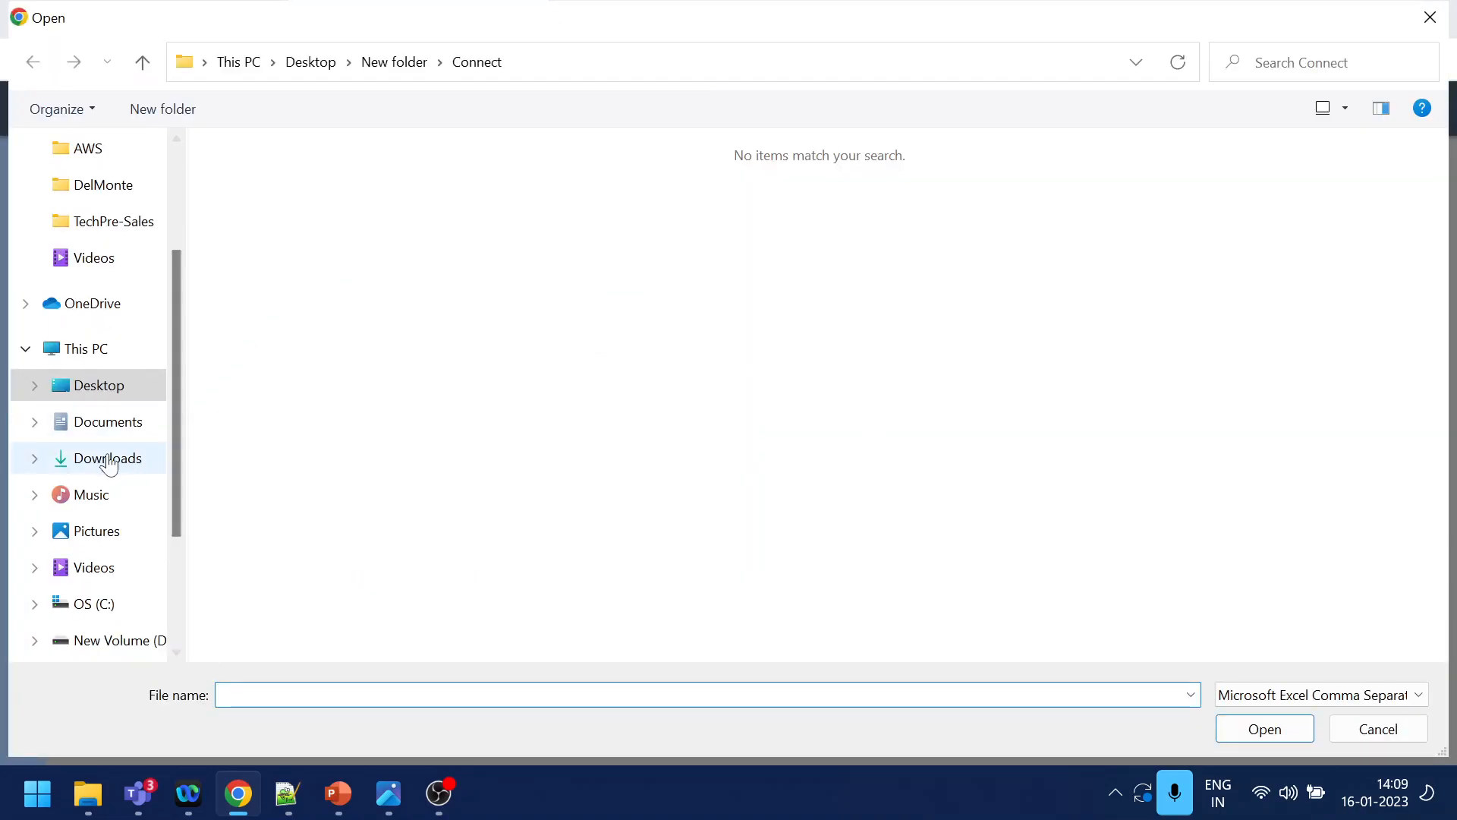
click(102, 224)
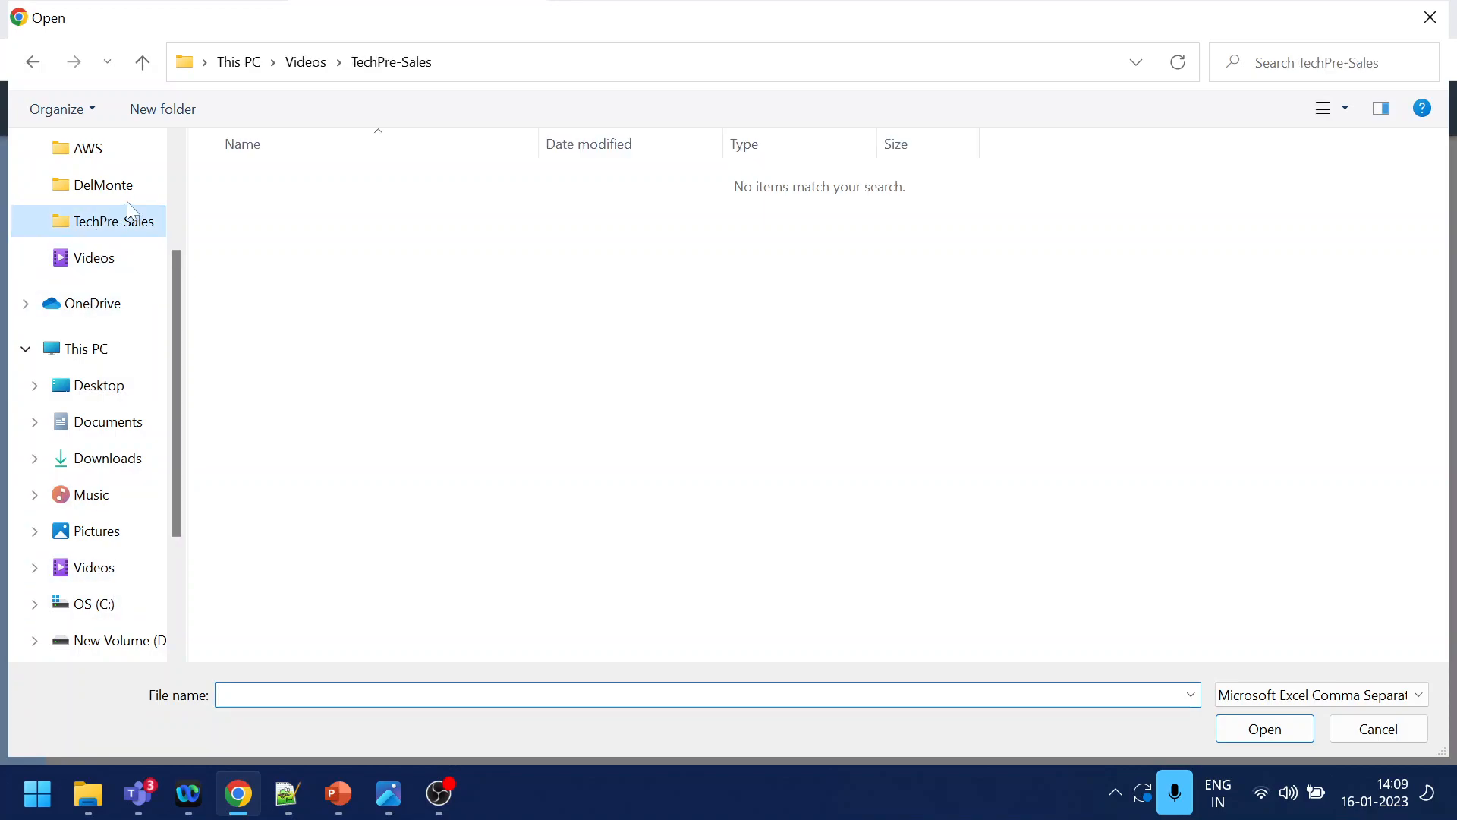
click(305, 62)
double_click(399, 199)
double_click(260, 207)
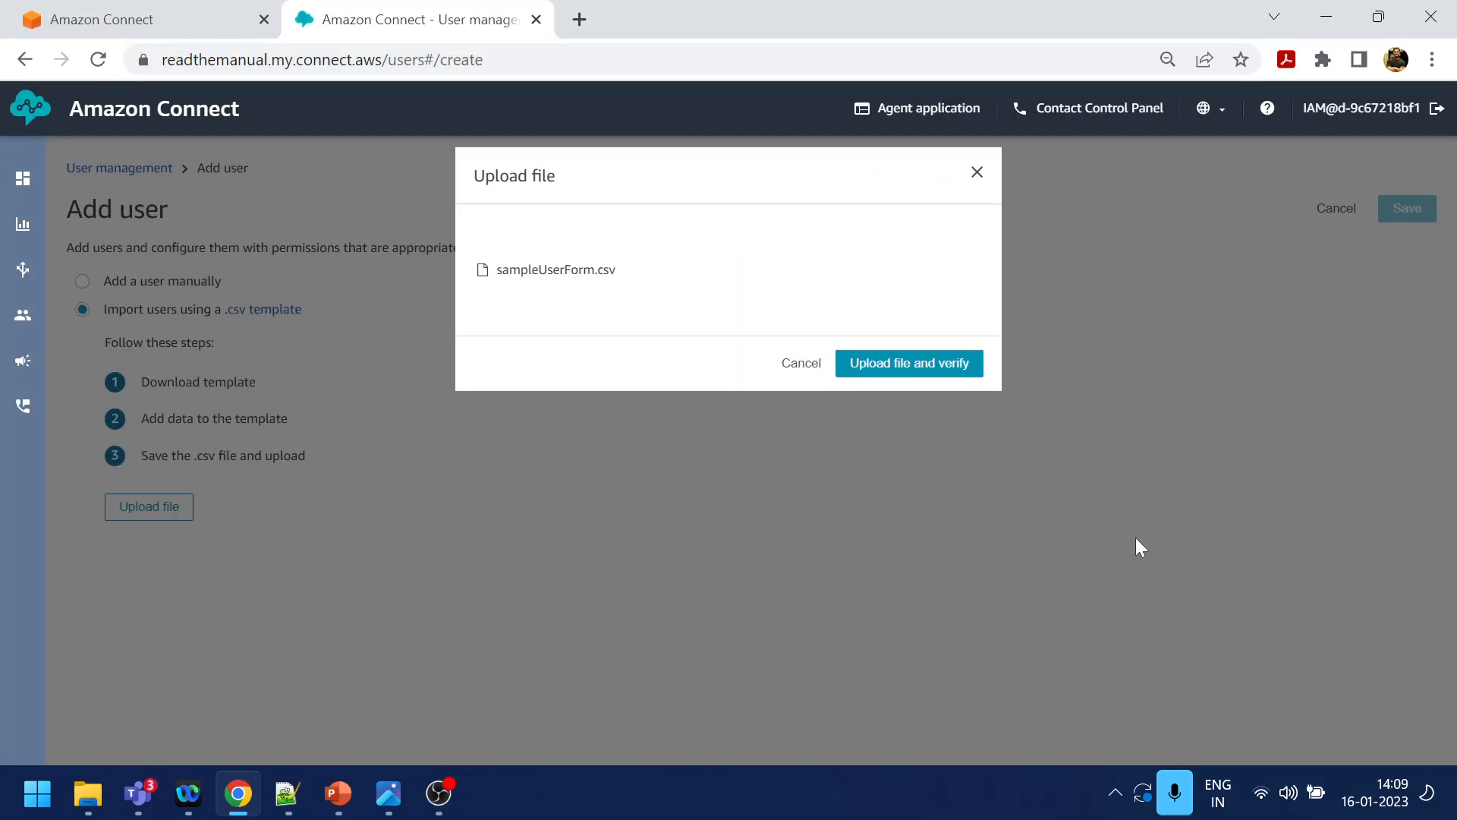
- Upload and verify the CSV file, save the imported user, and reload the user list
click(931, 361)
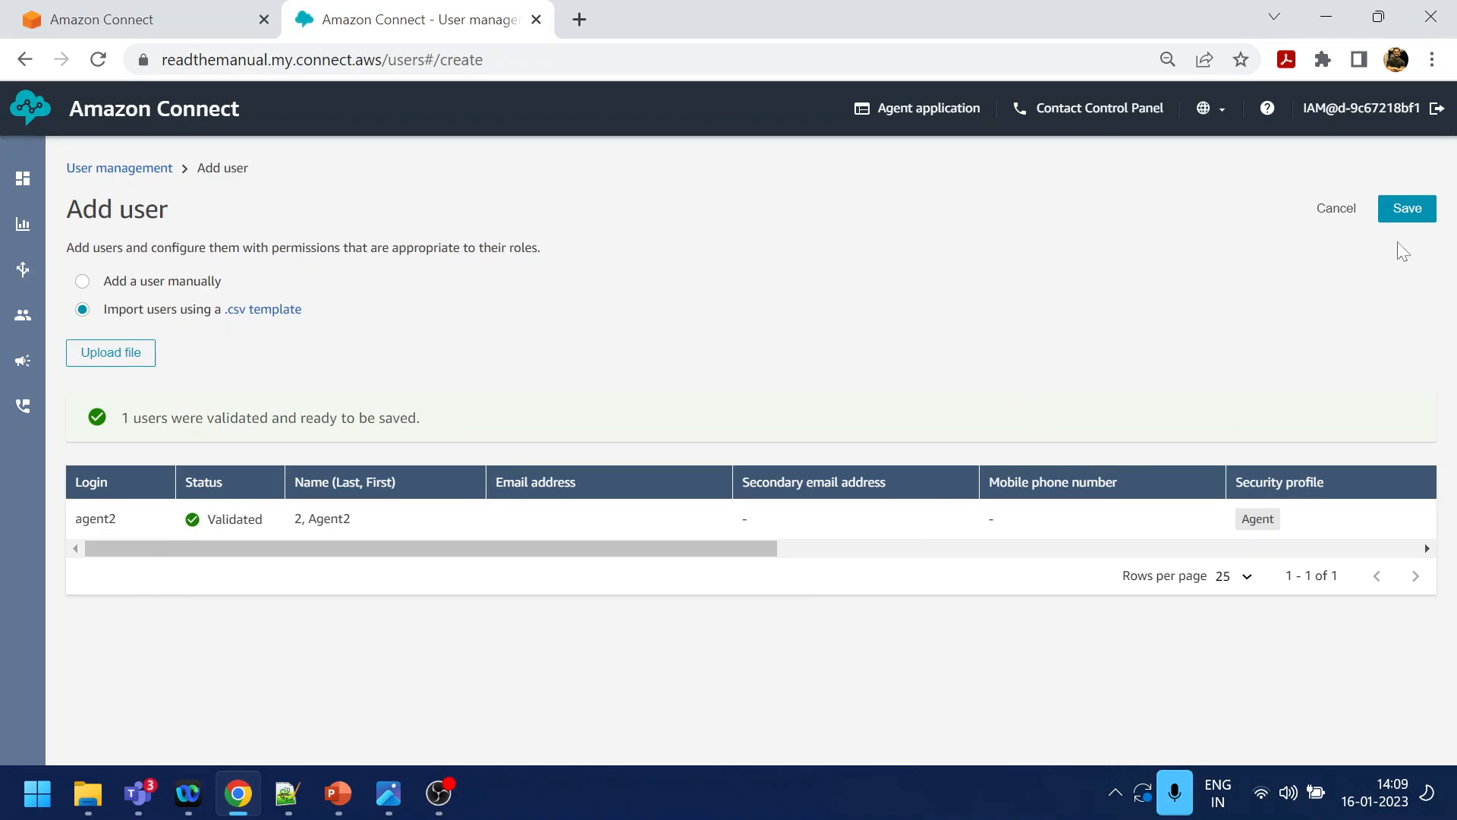
click(1411, 212)
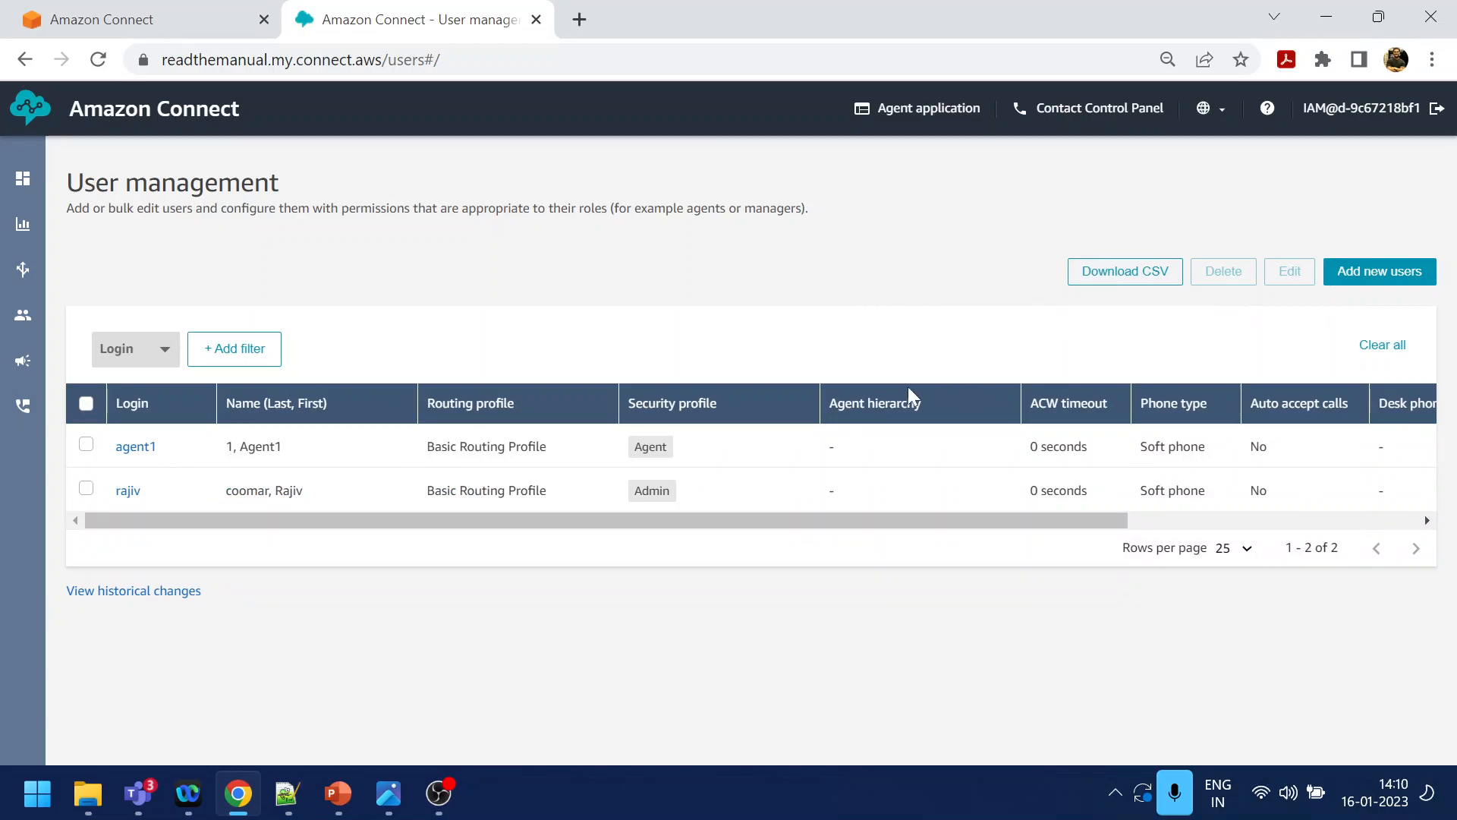
click(98, 59)
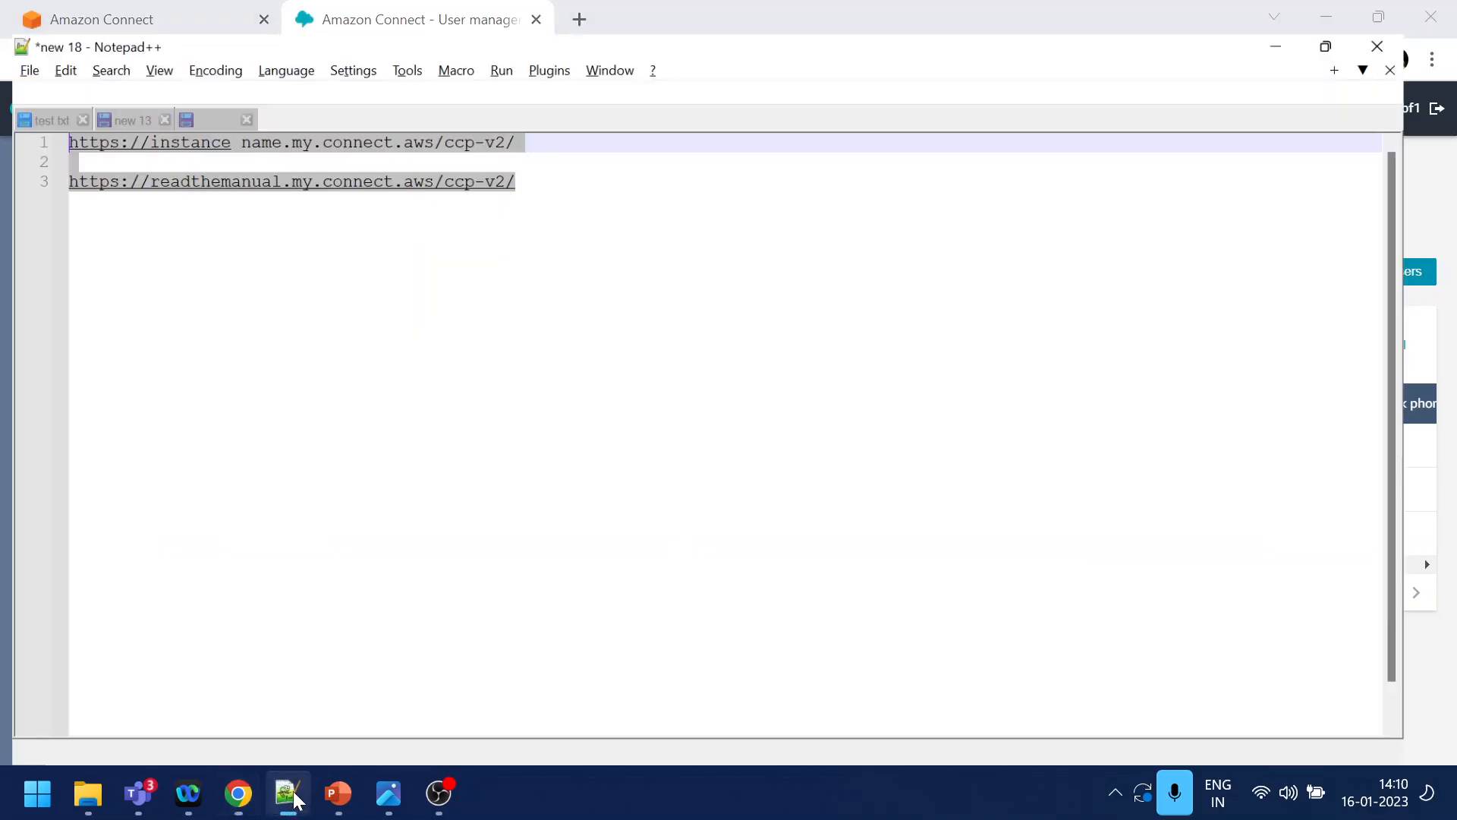
- Switch to the AWS Connect Tutorial presentation in PowerPoint and open the CCP URL slide
click(287, 793)
click(507, 296)
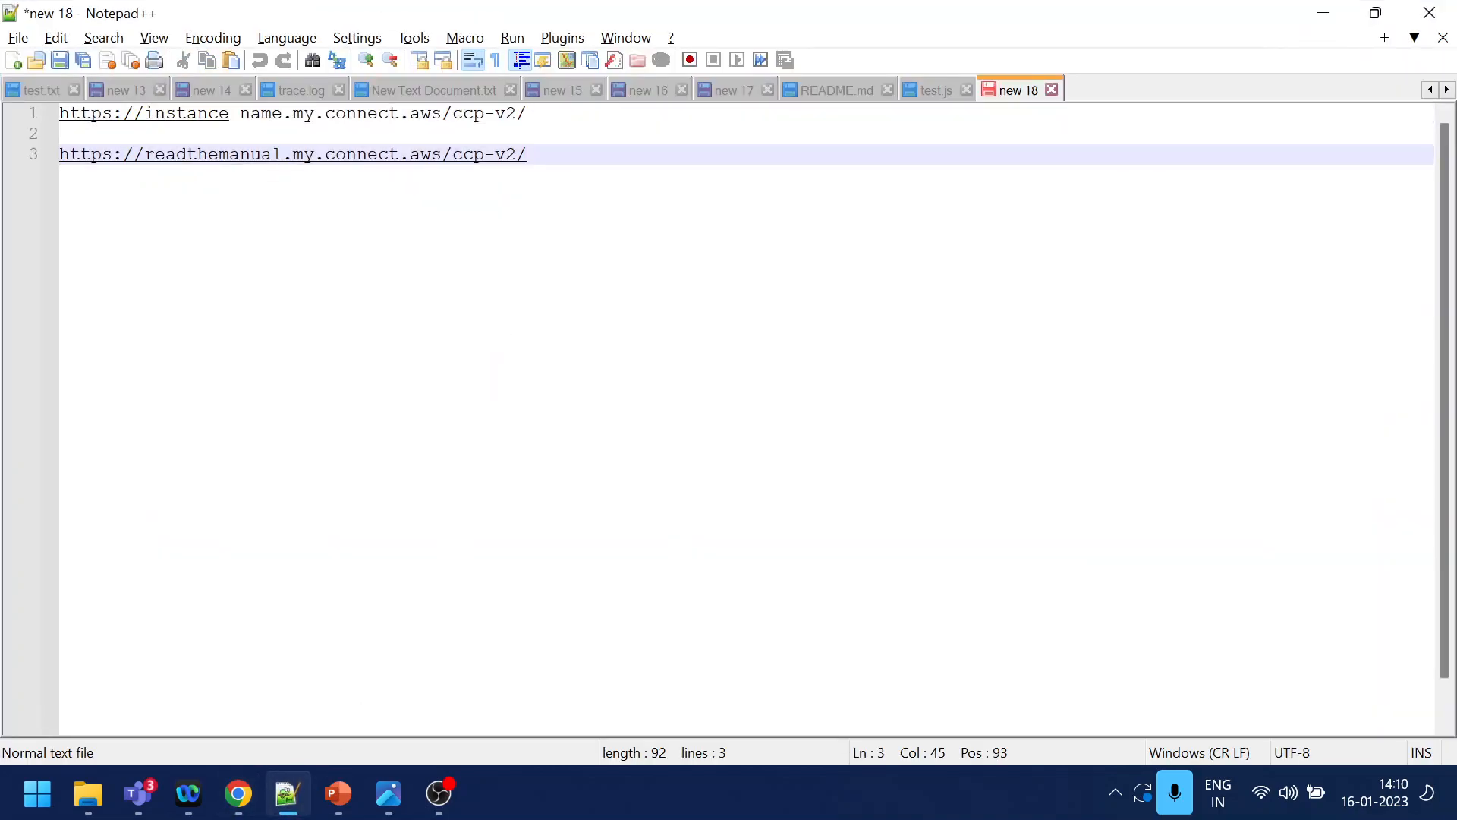
click(389, 793)
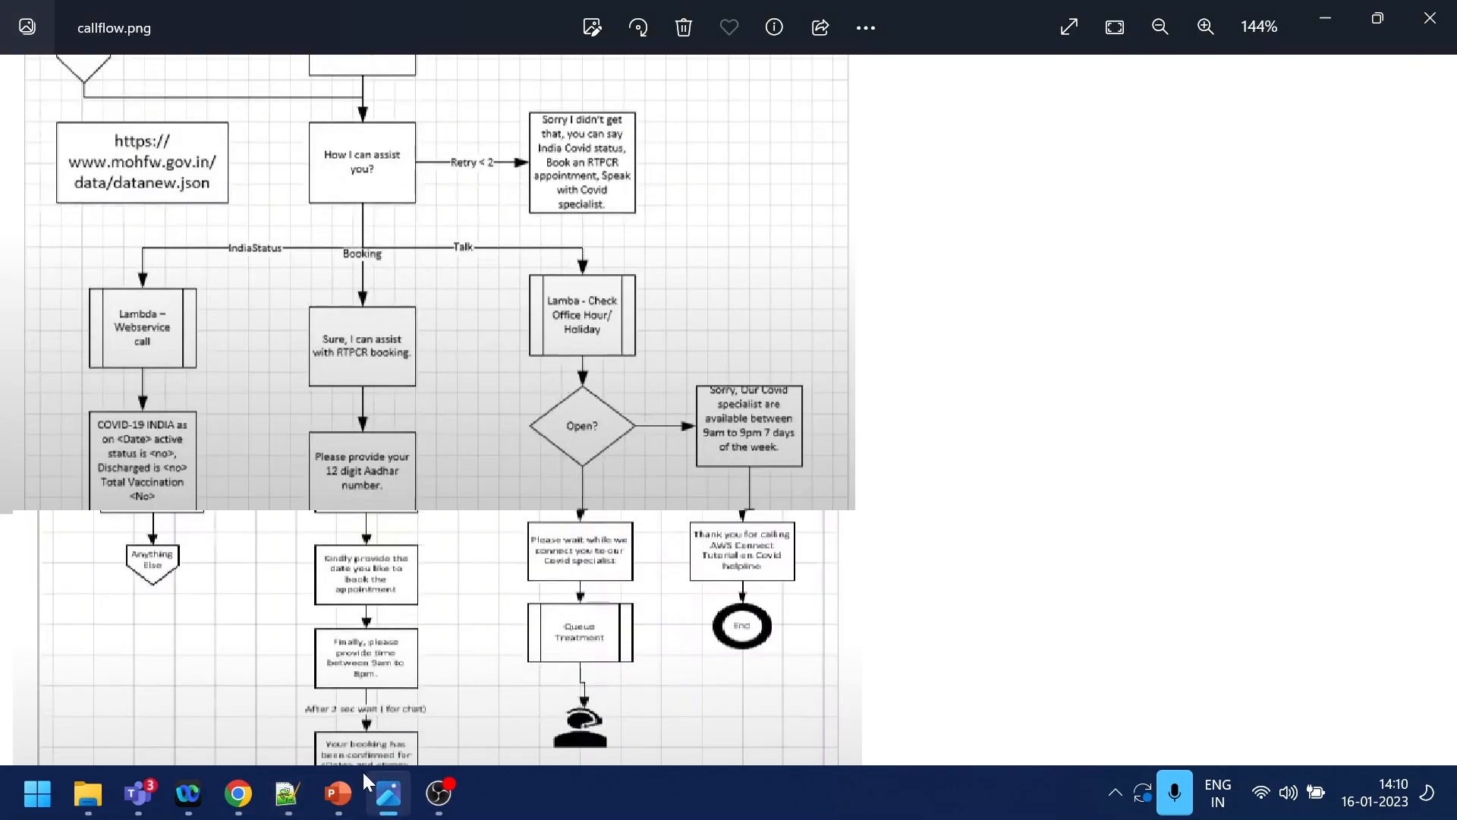
mouse_move(344, 809)
click(470, 740)
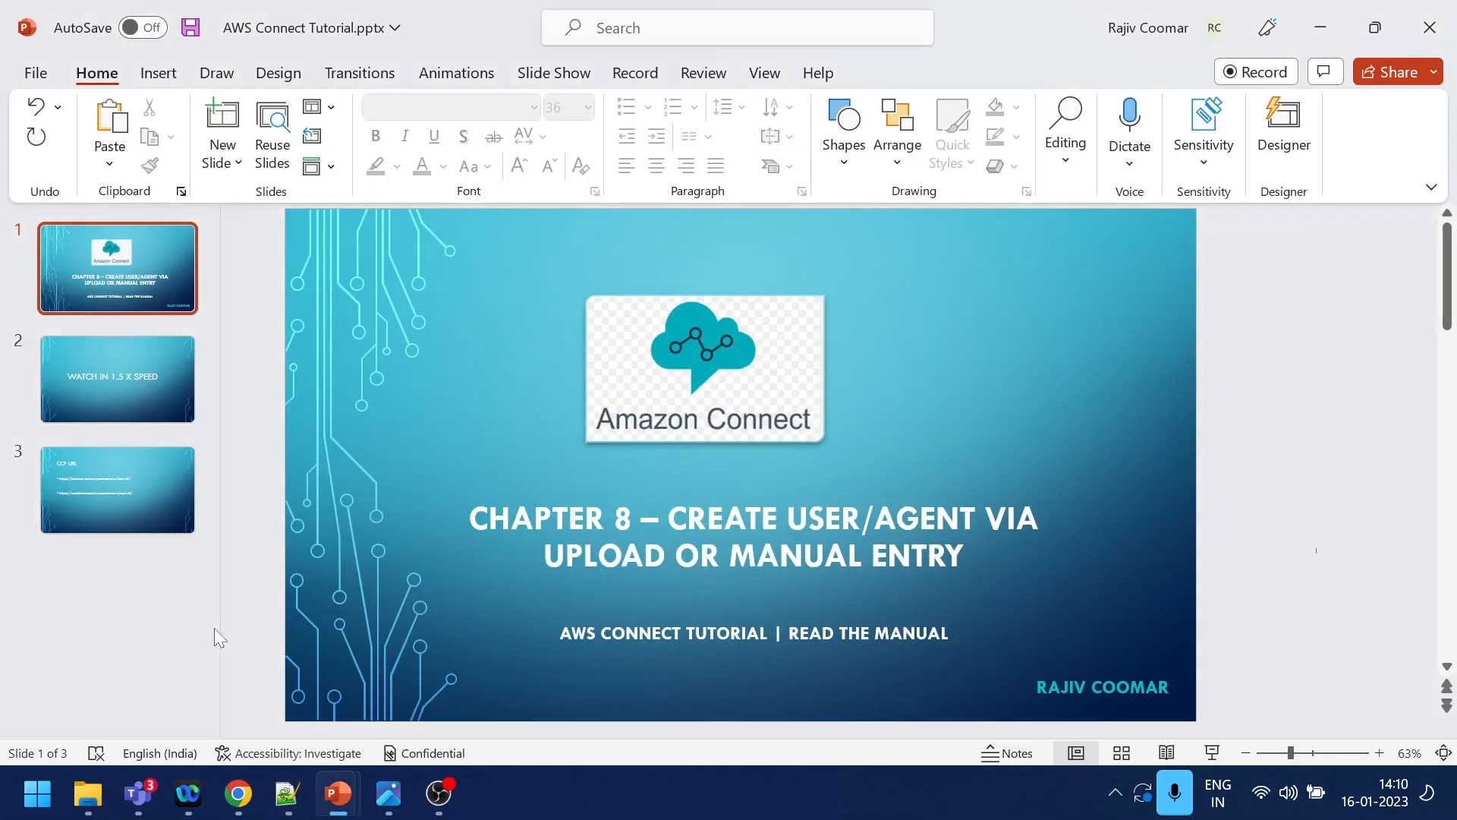
click(153, 509)
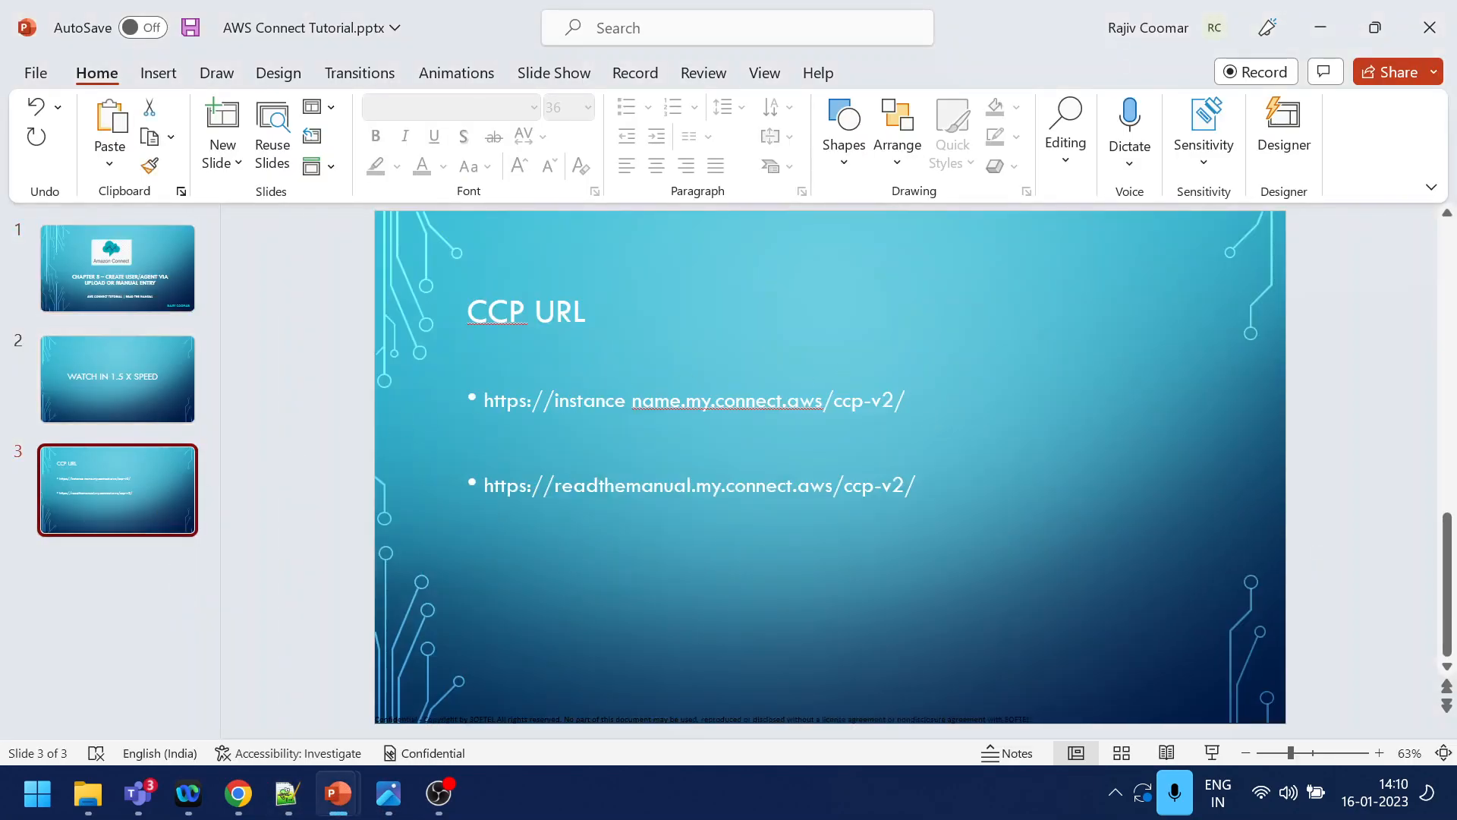
- Examine the CCP URL pattern on the slide and compare its instance name placeholder with the instance name in Chrome's address
drag(909, 401, 484, 401)
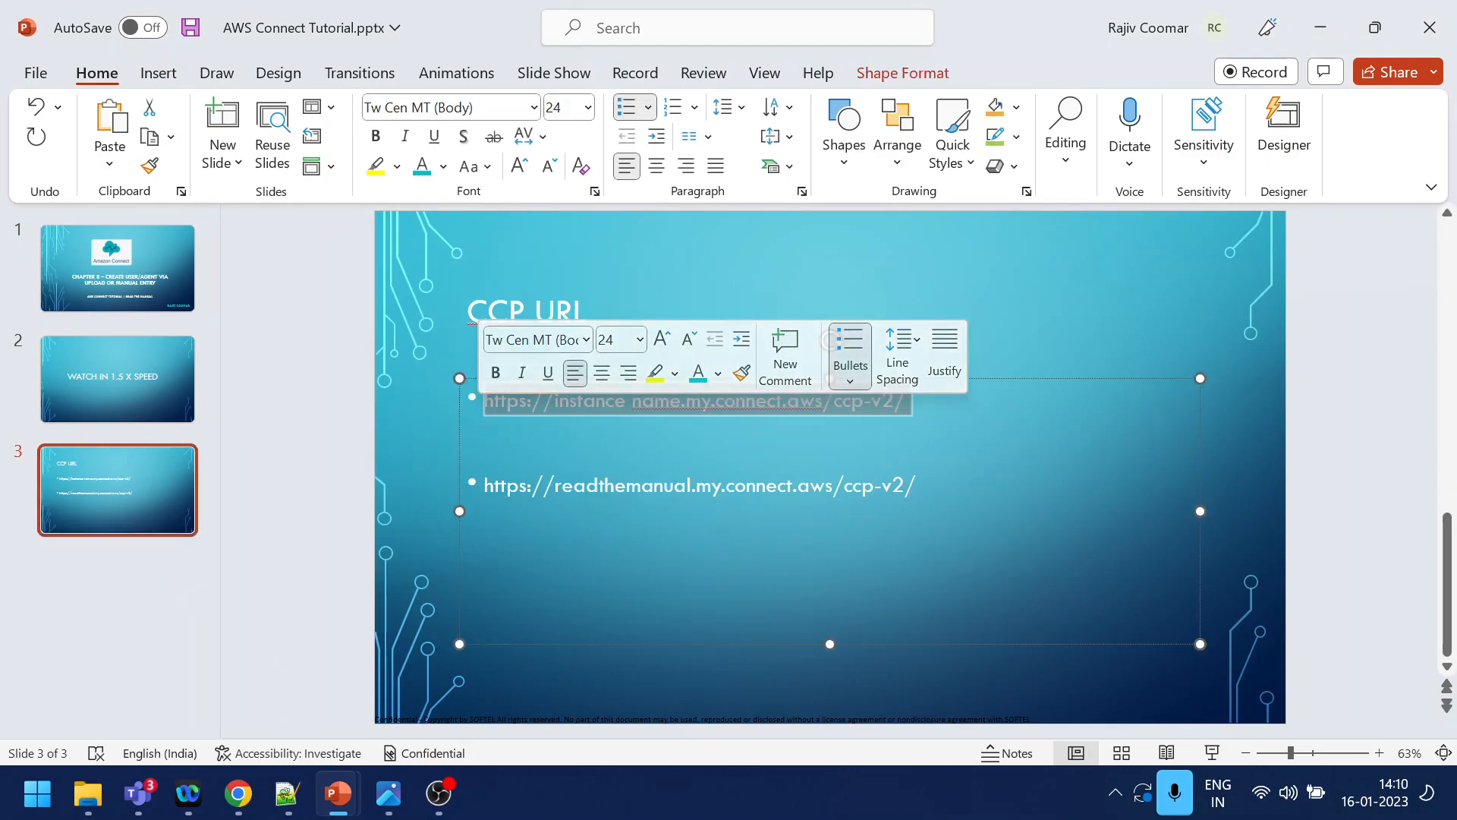
click(490, 439)
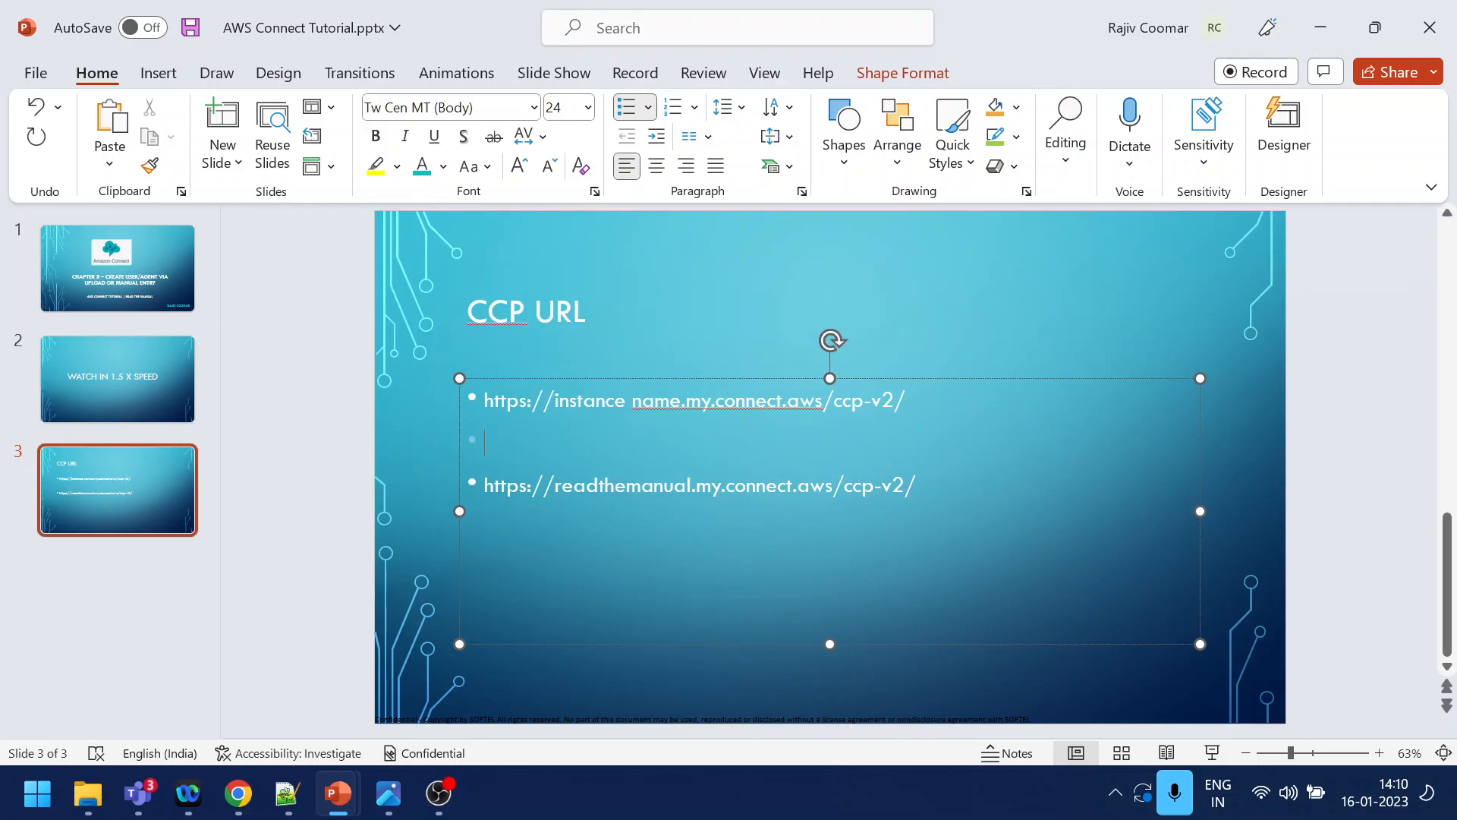
drag(484, 400, 911, 400)
click(486, 442)
drag(554, 401, 682, 401)
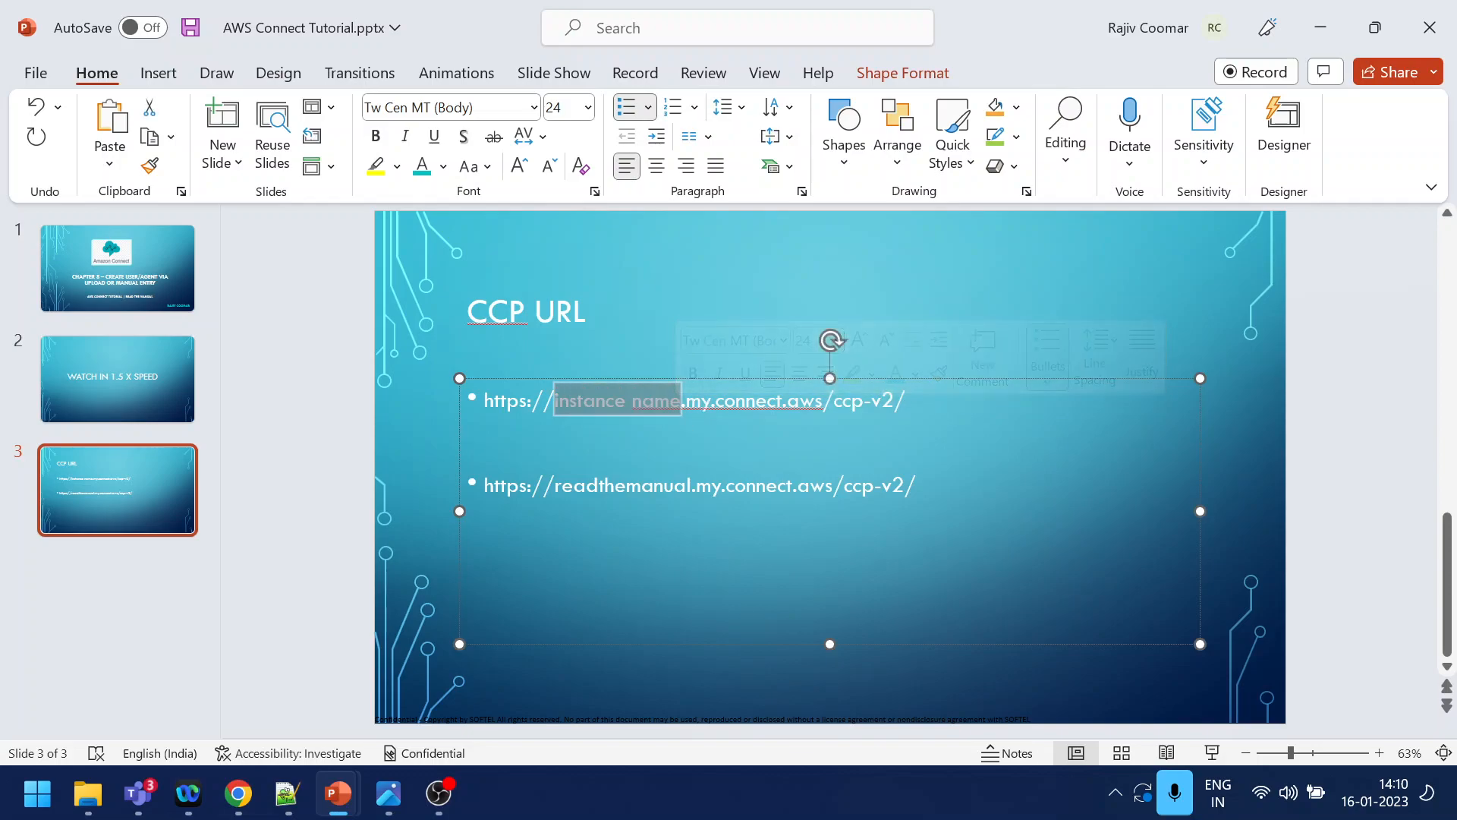
click(238, 793)
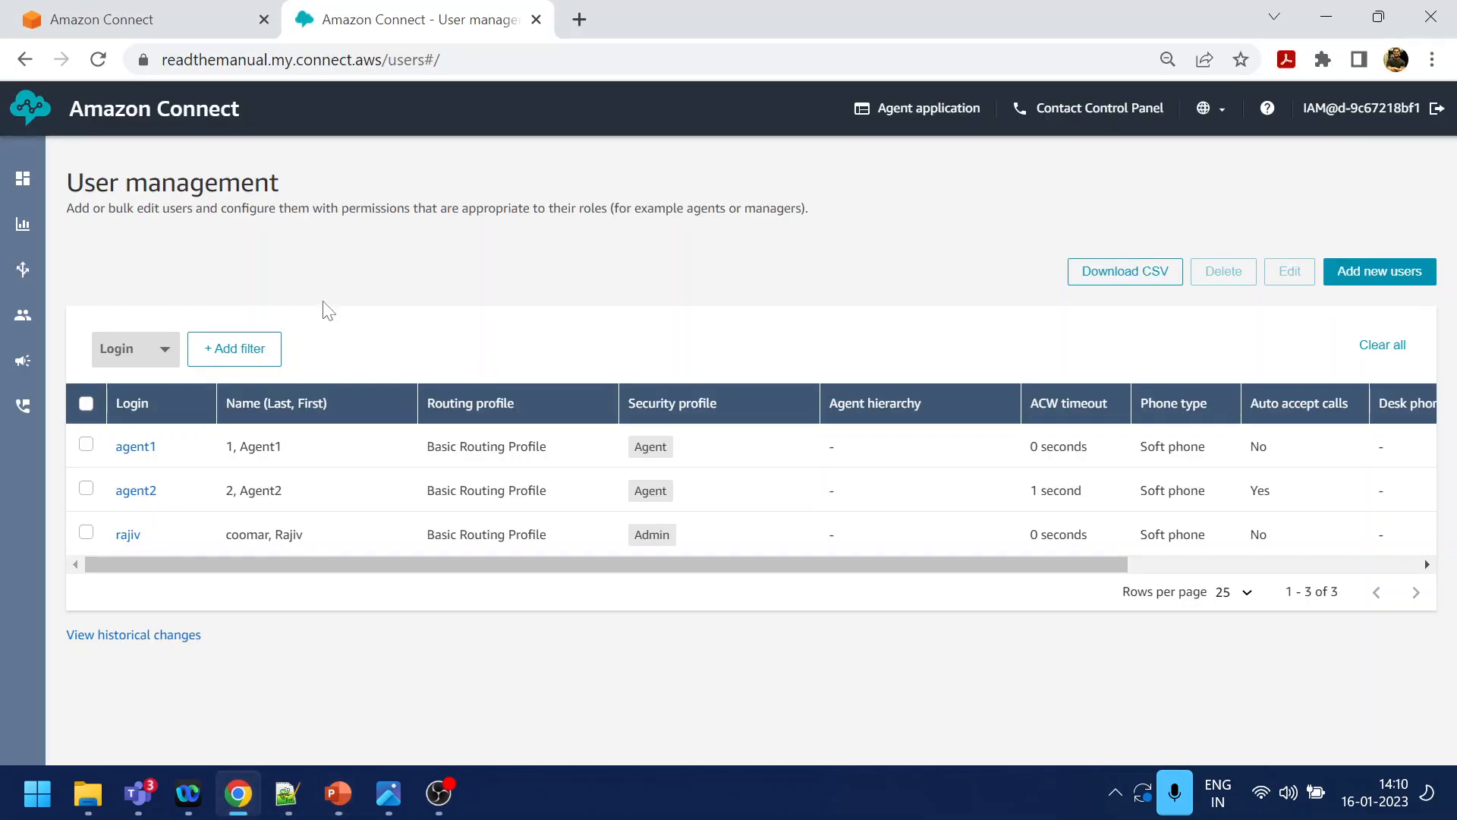
click(252, 60)
click(318, 59)
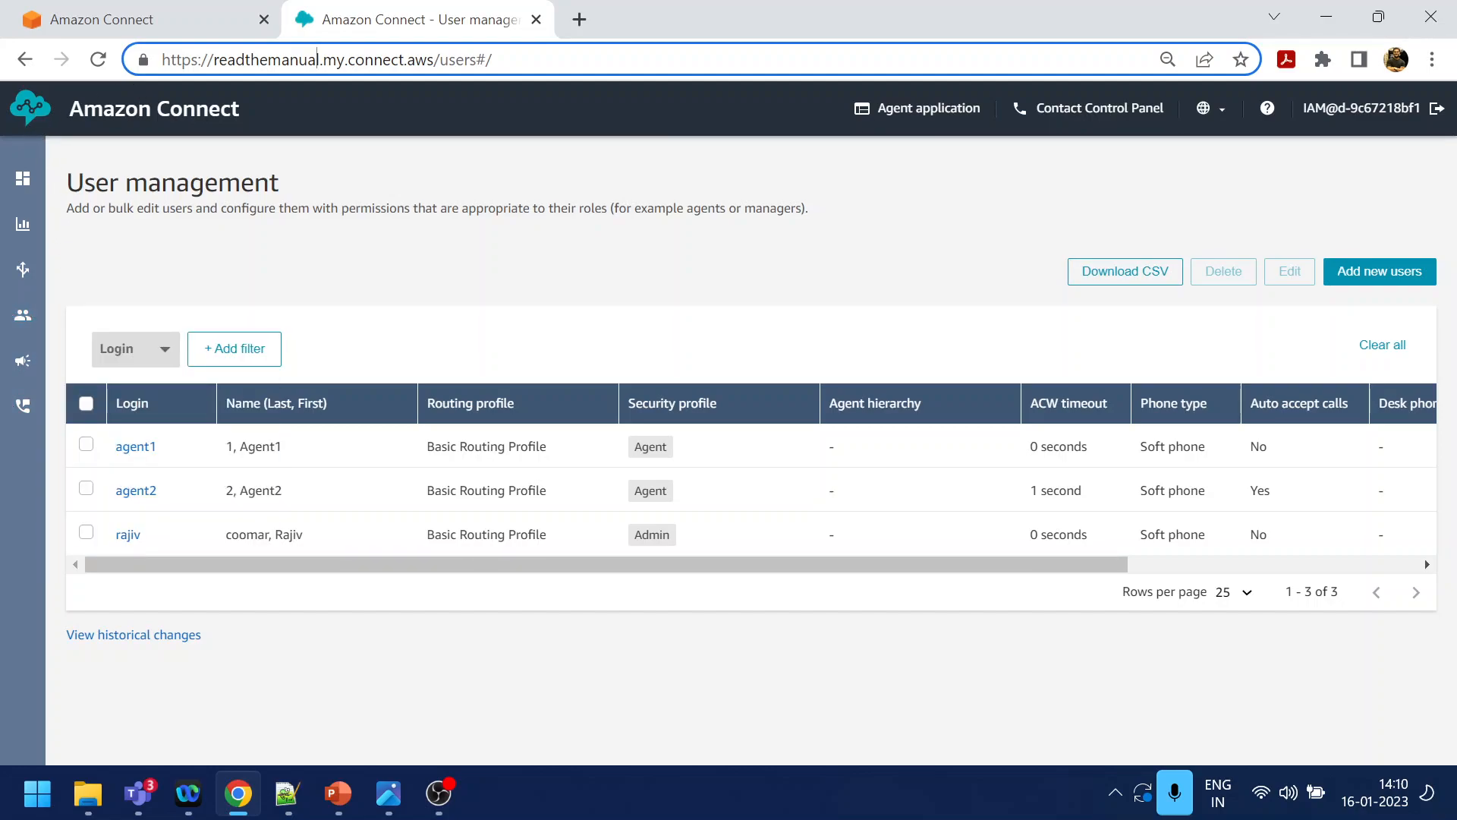
drag(213, 60, 317, 60)
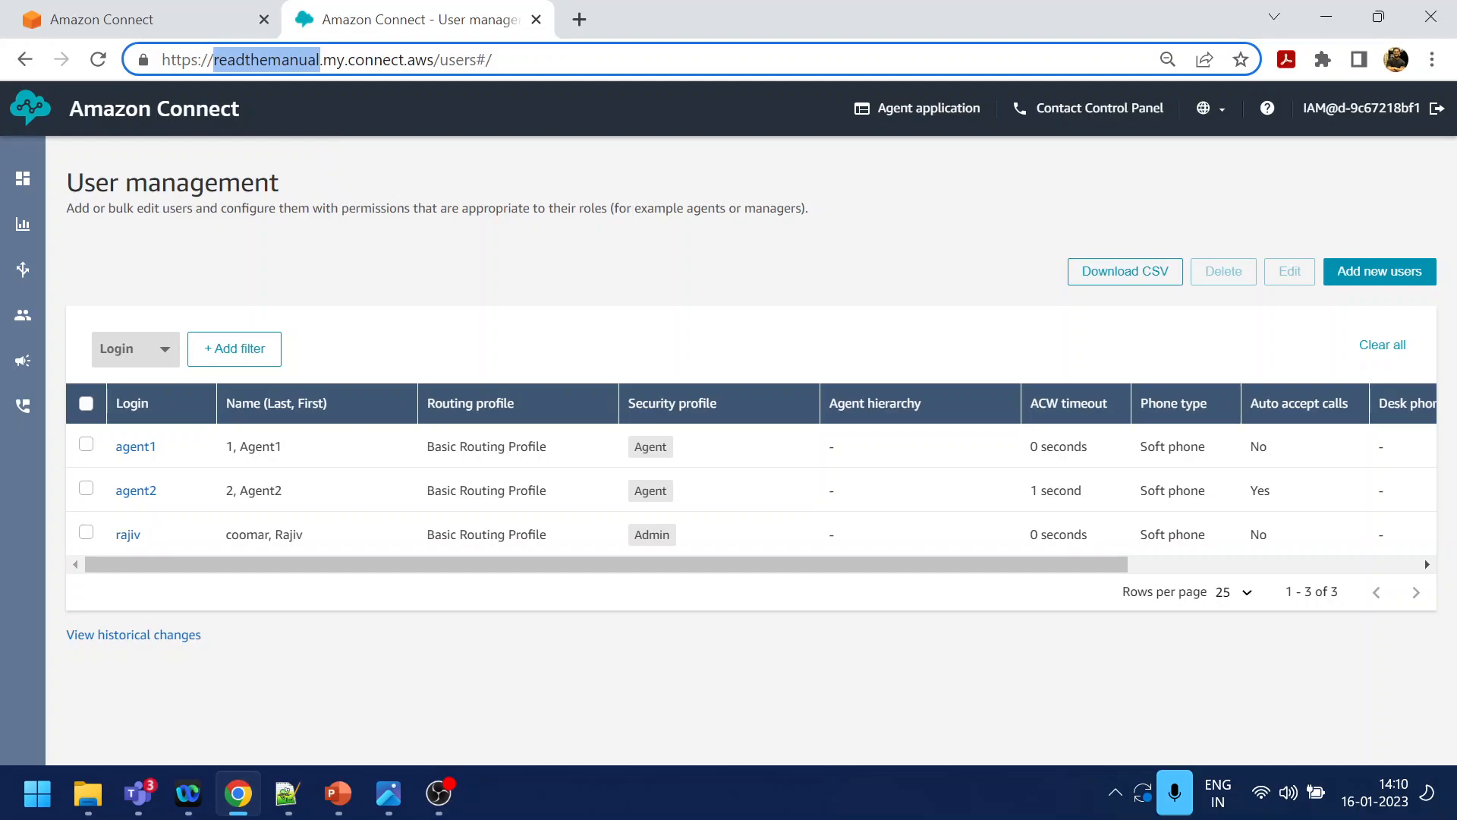
key(alt+Tab)
click(916, 486)
drag(916, 486, 485, 485)
key(ctrl+c)
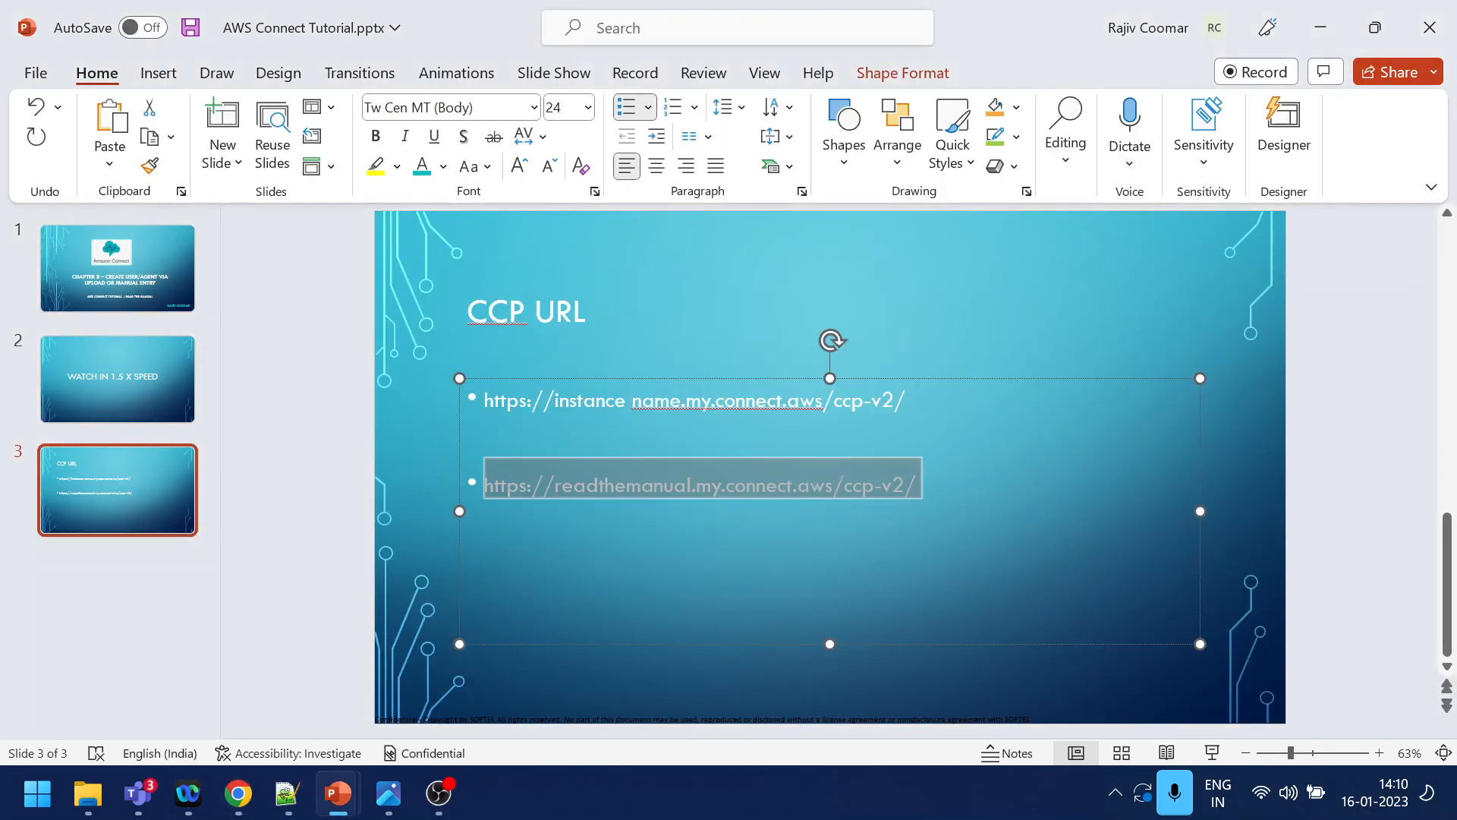
key(alt+Tab)
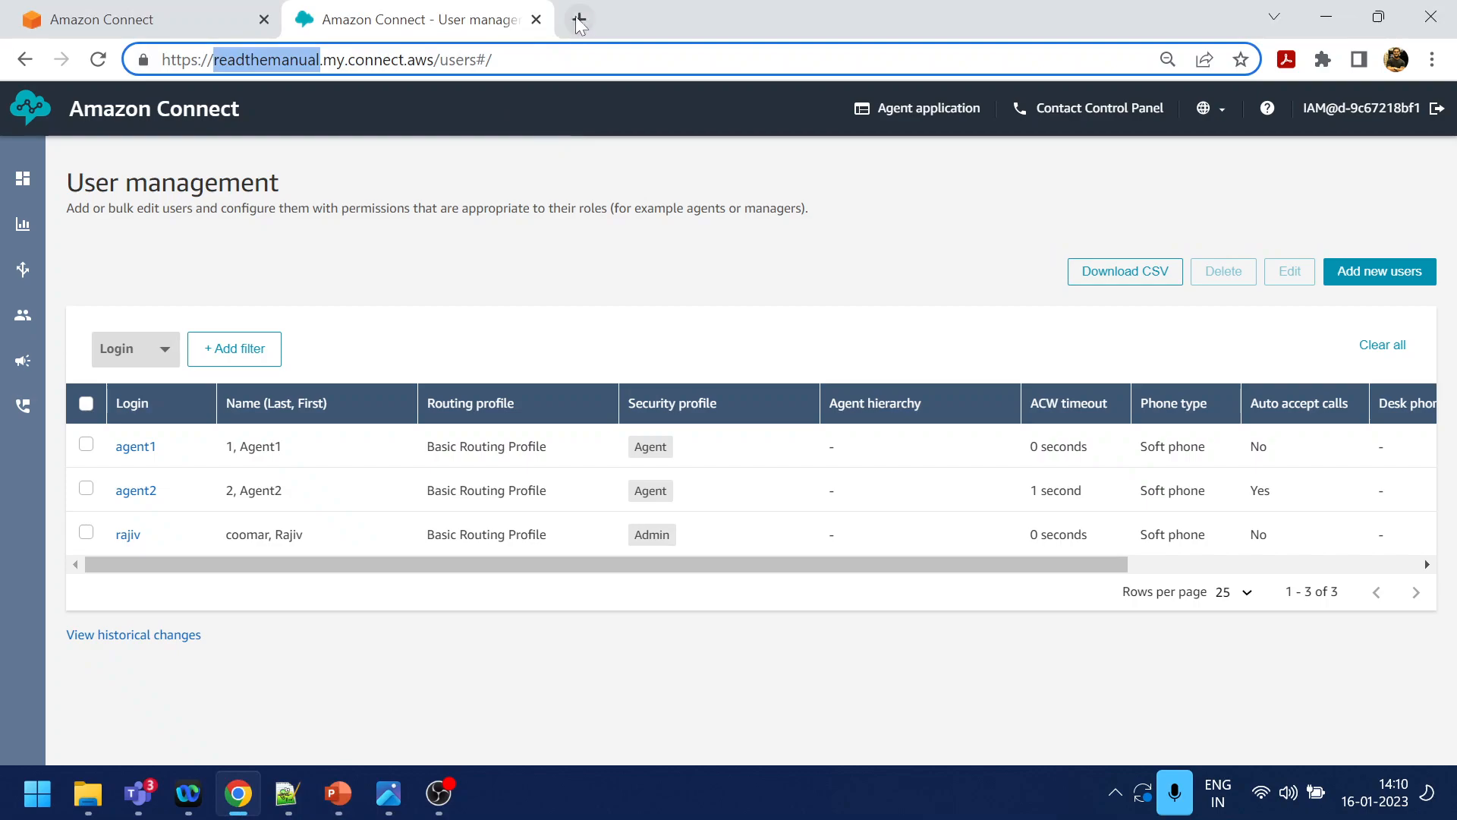
key(ctrl+t)
key(ctrl+v)
key(Return)
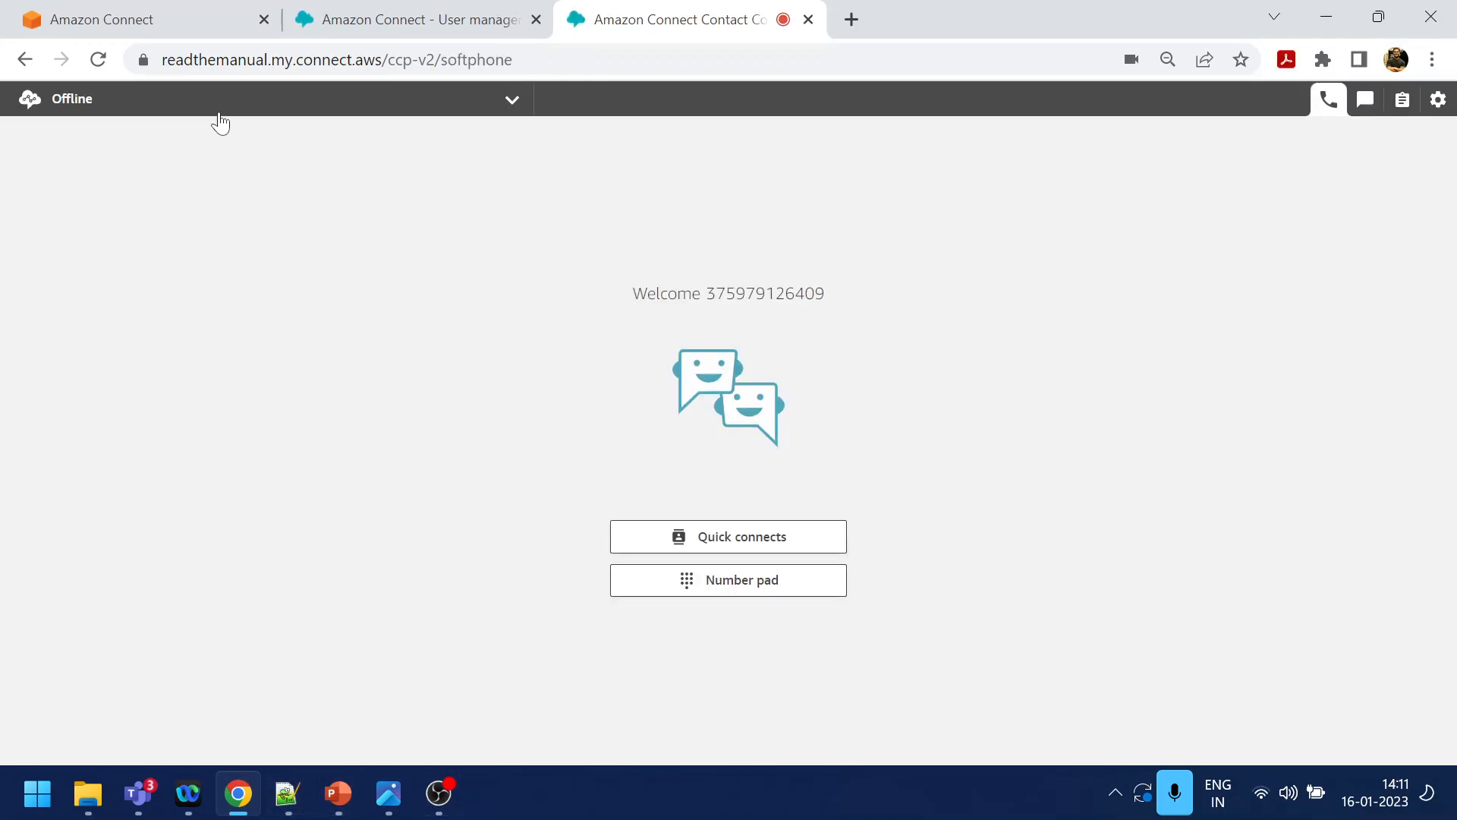
- Log out of the Contact Control Panel and enter agent2 as the username and the account password on the sign-in page
click(1437, 103)
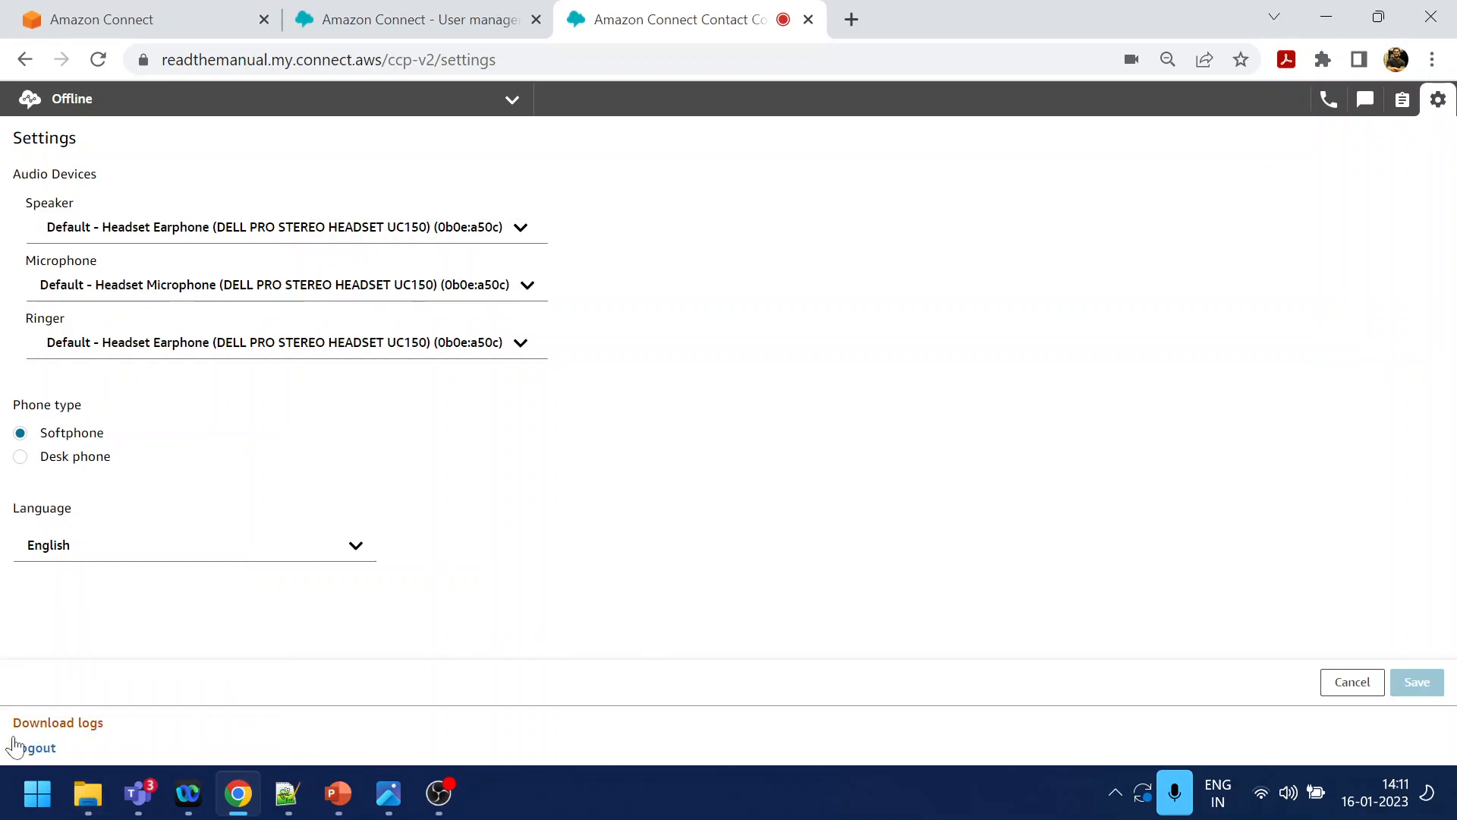
click(35, 753)
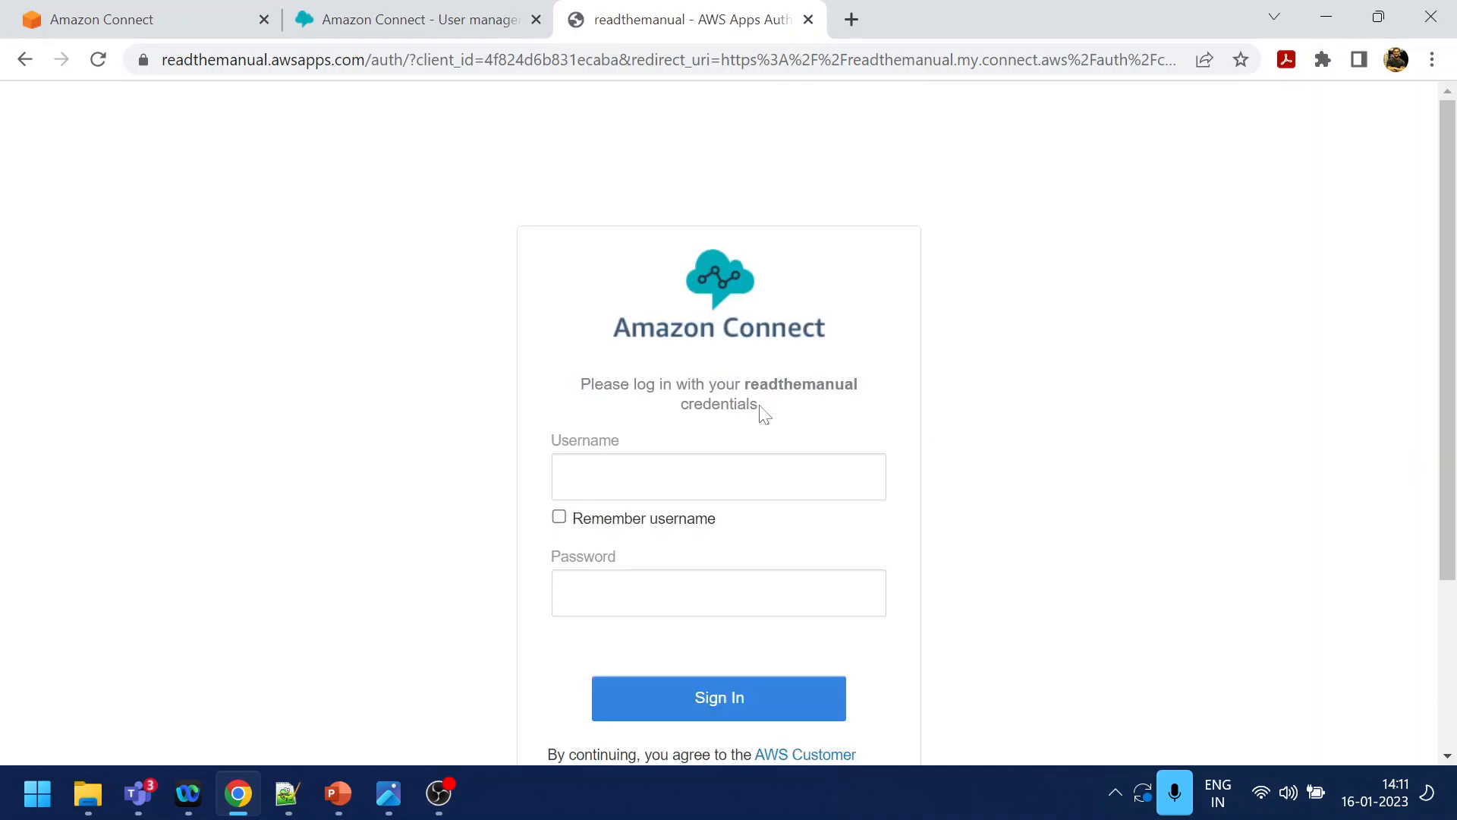
click(576, 478)
text(a)
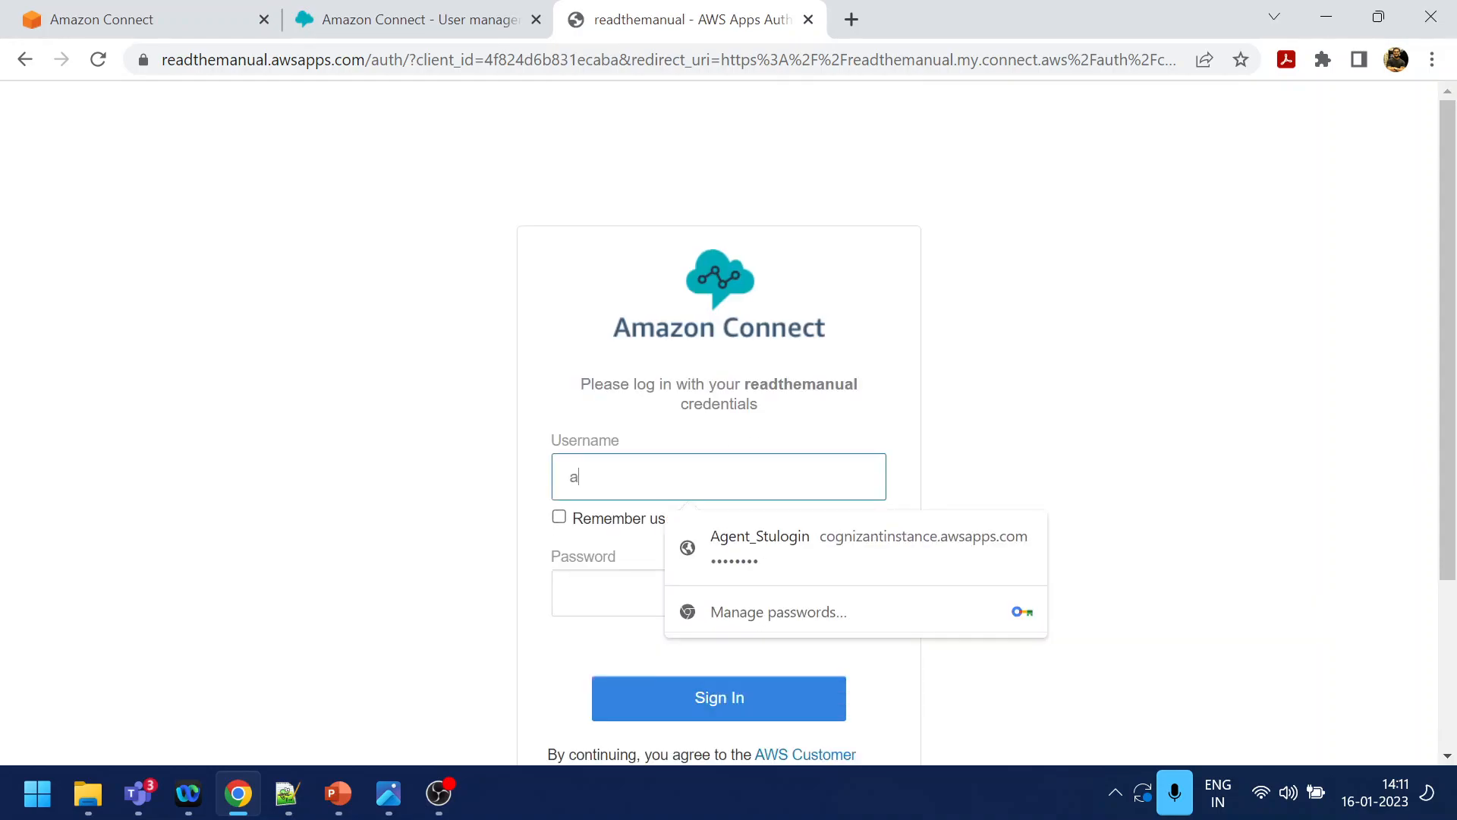
text(gent2)
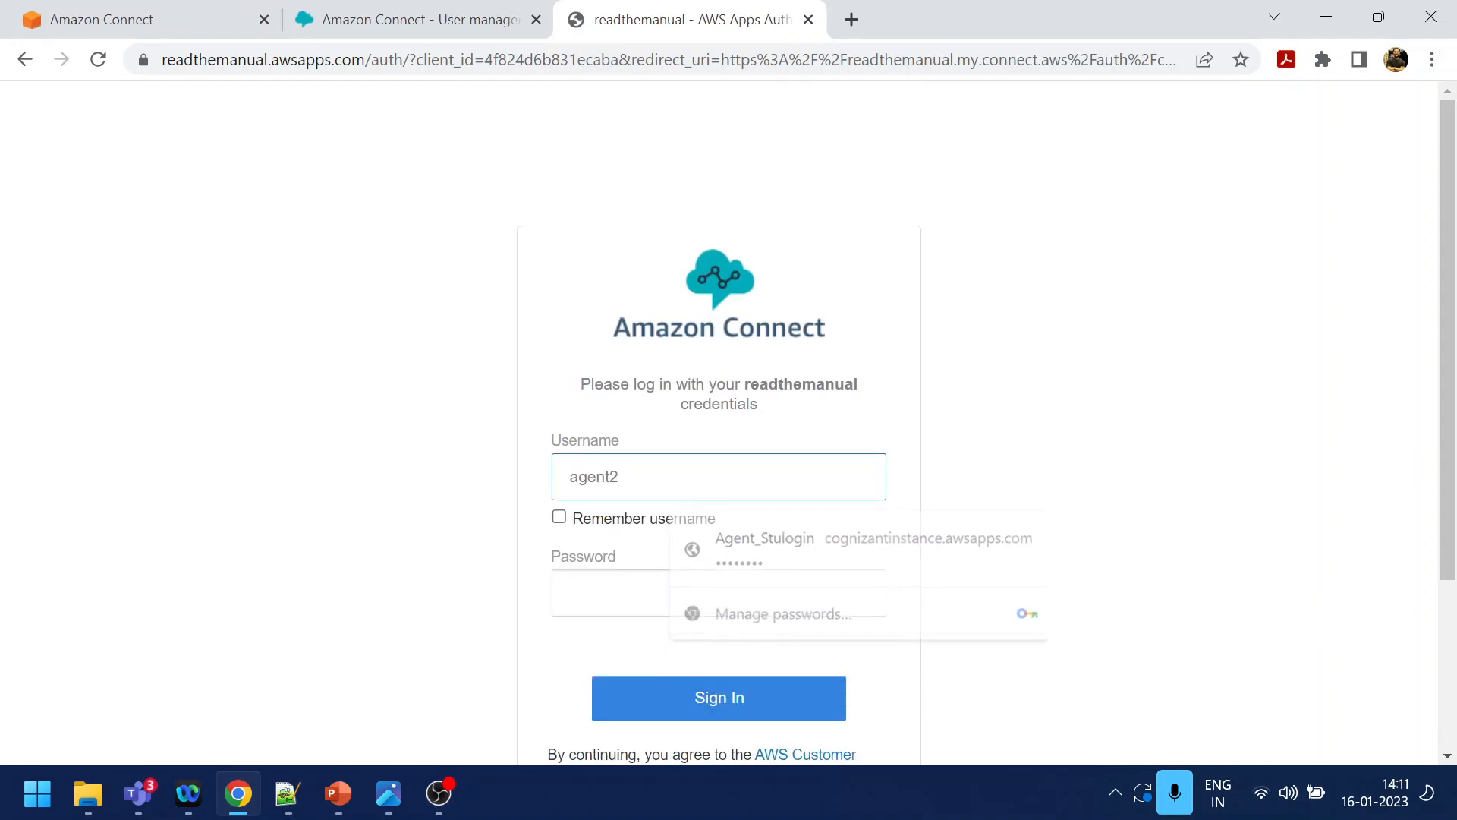
key(Tab)
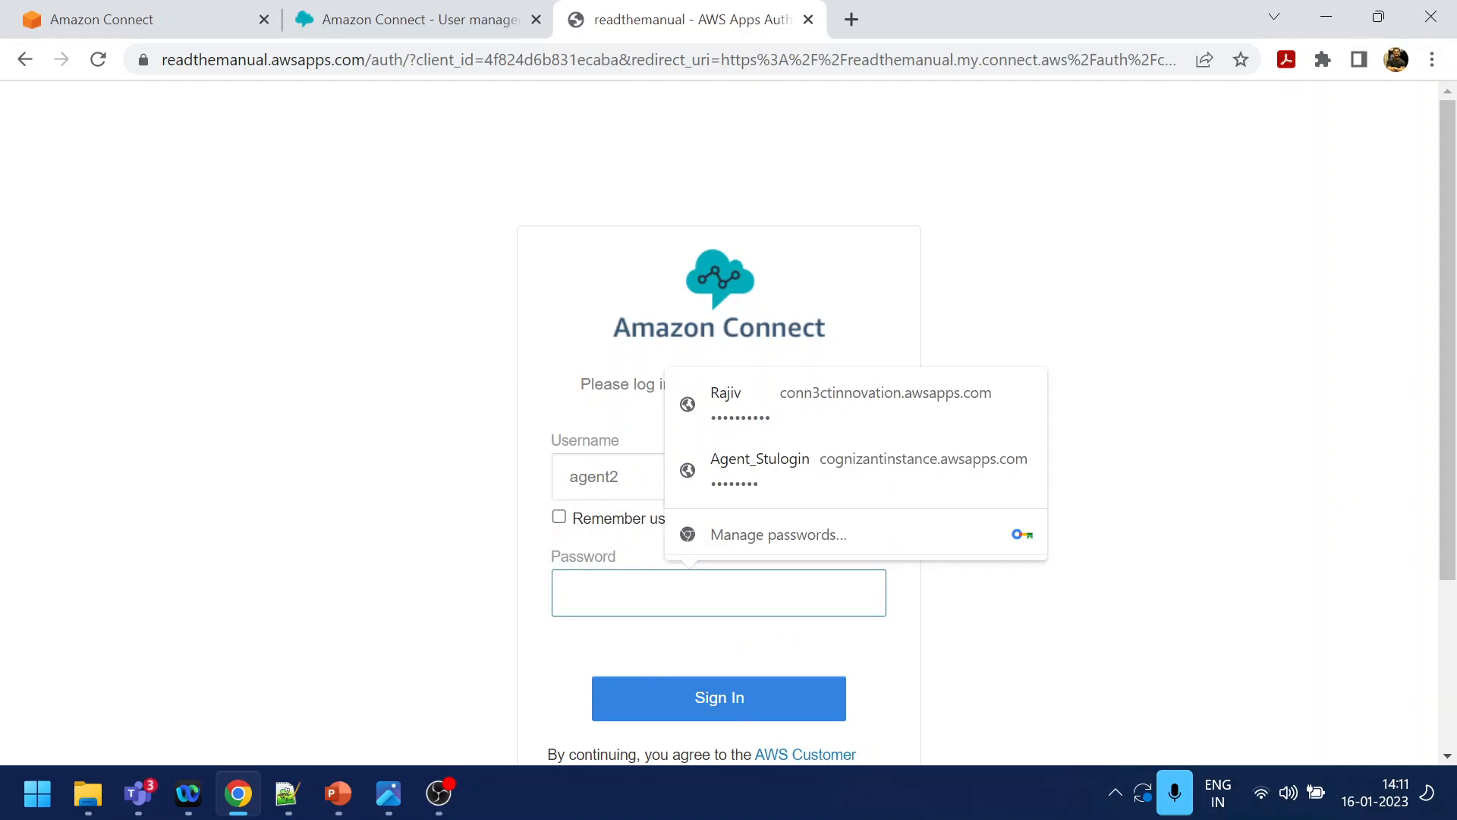
text(a)
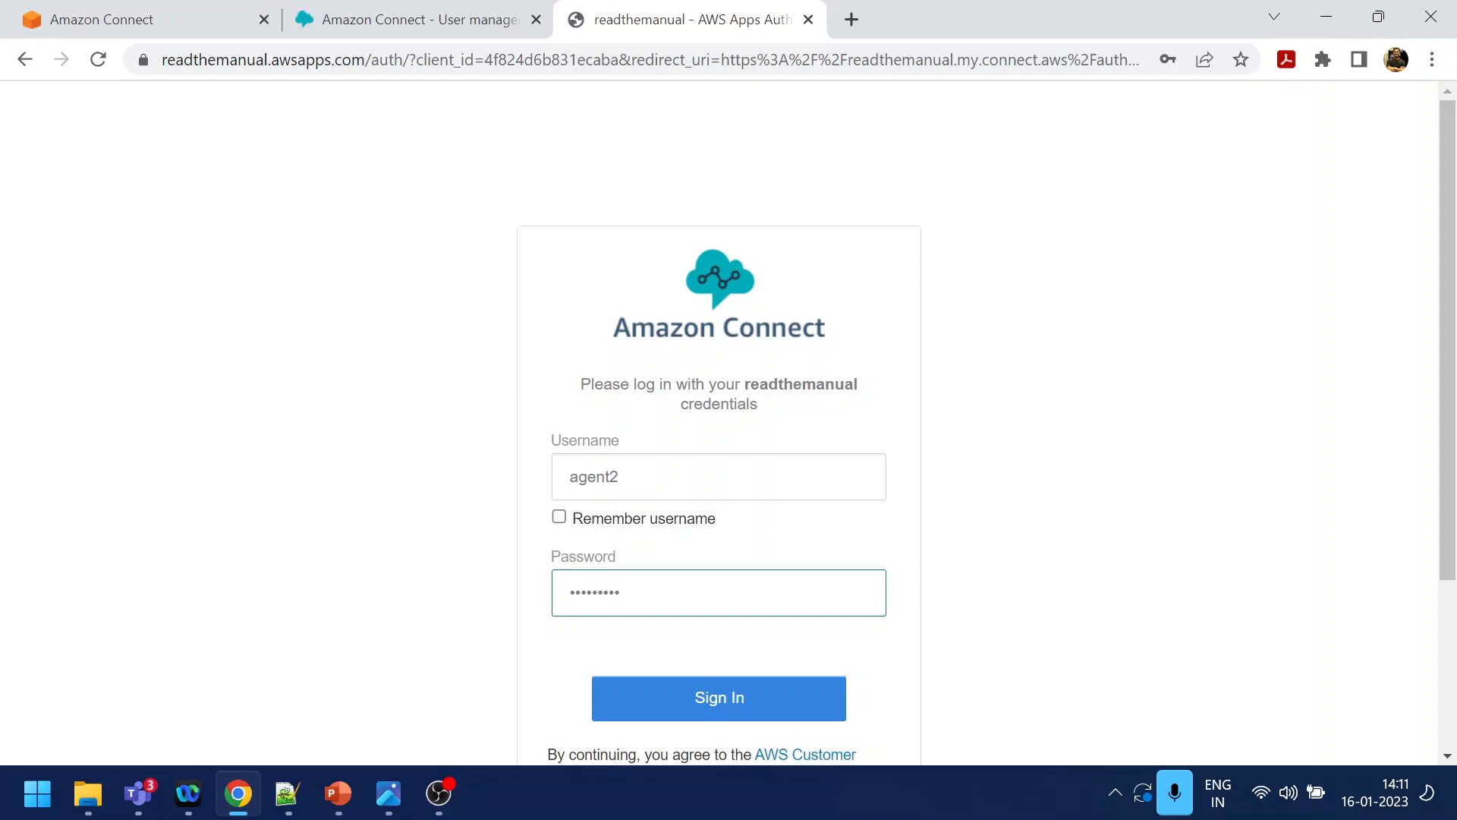
- Sign in as agent2, decline saving the password in the browser, and set the agent's status to Available
click(674, 700)
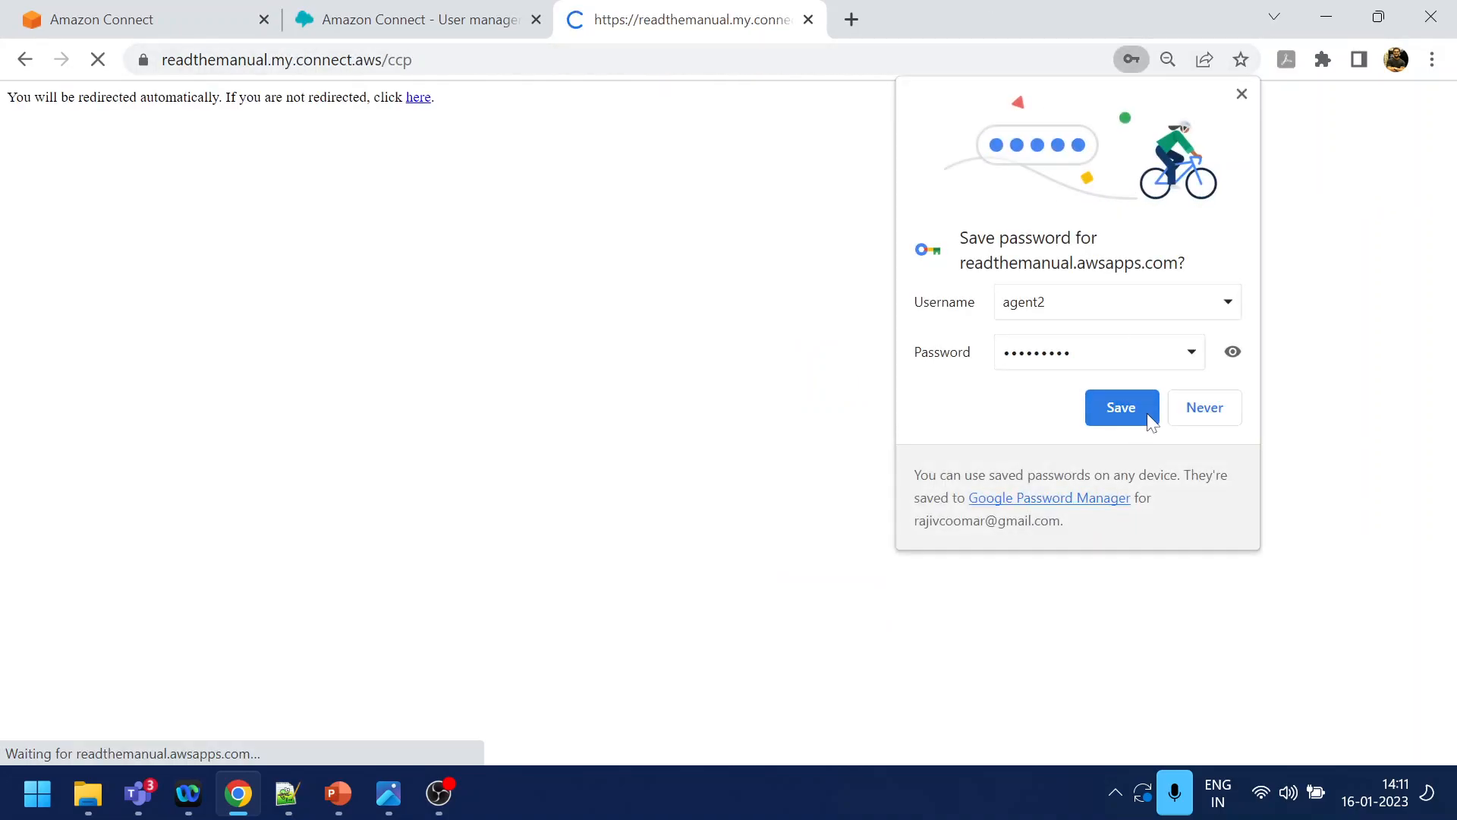
click(1205, 410)
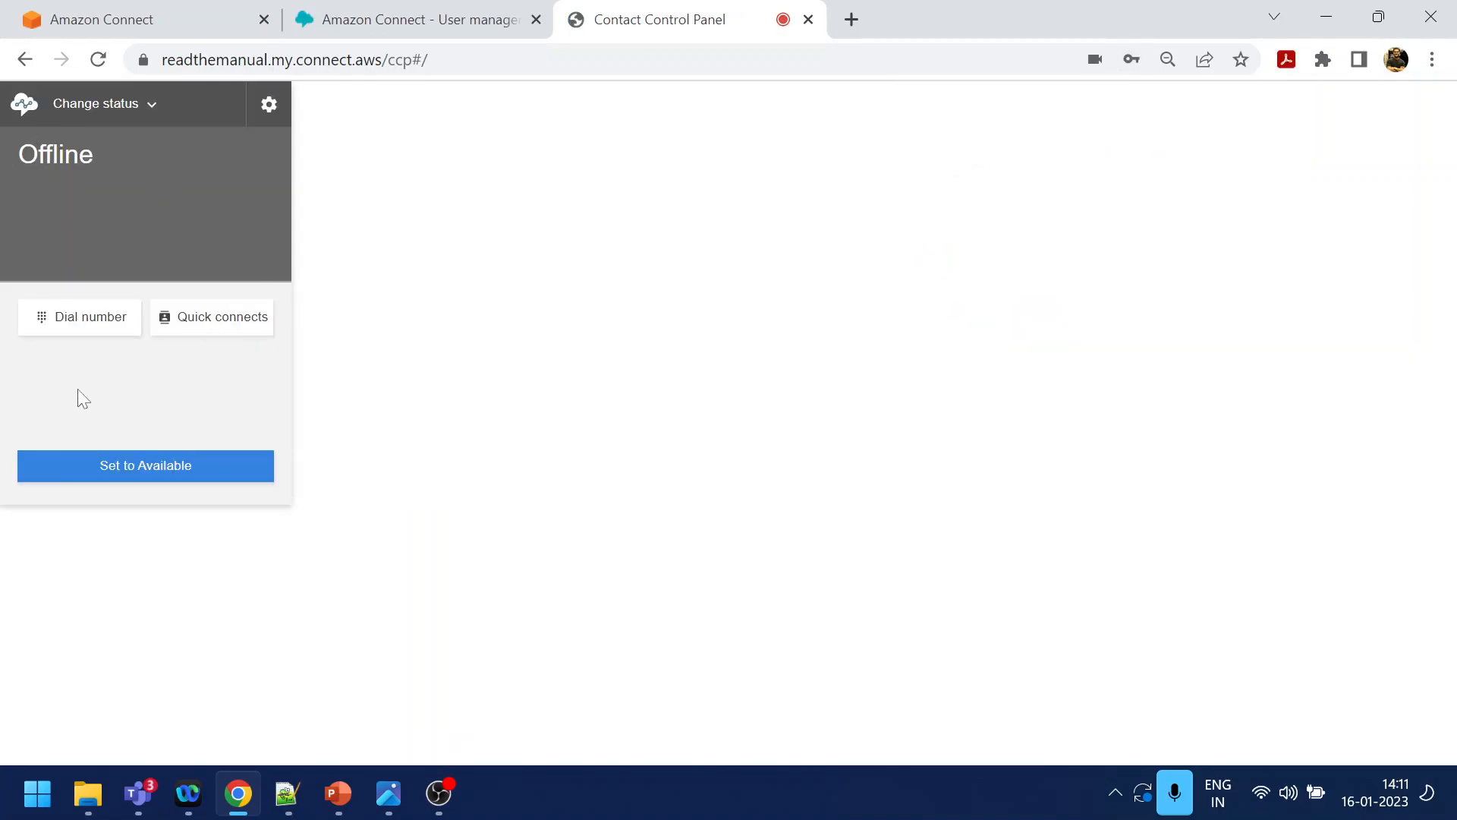
click(152, 106)
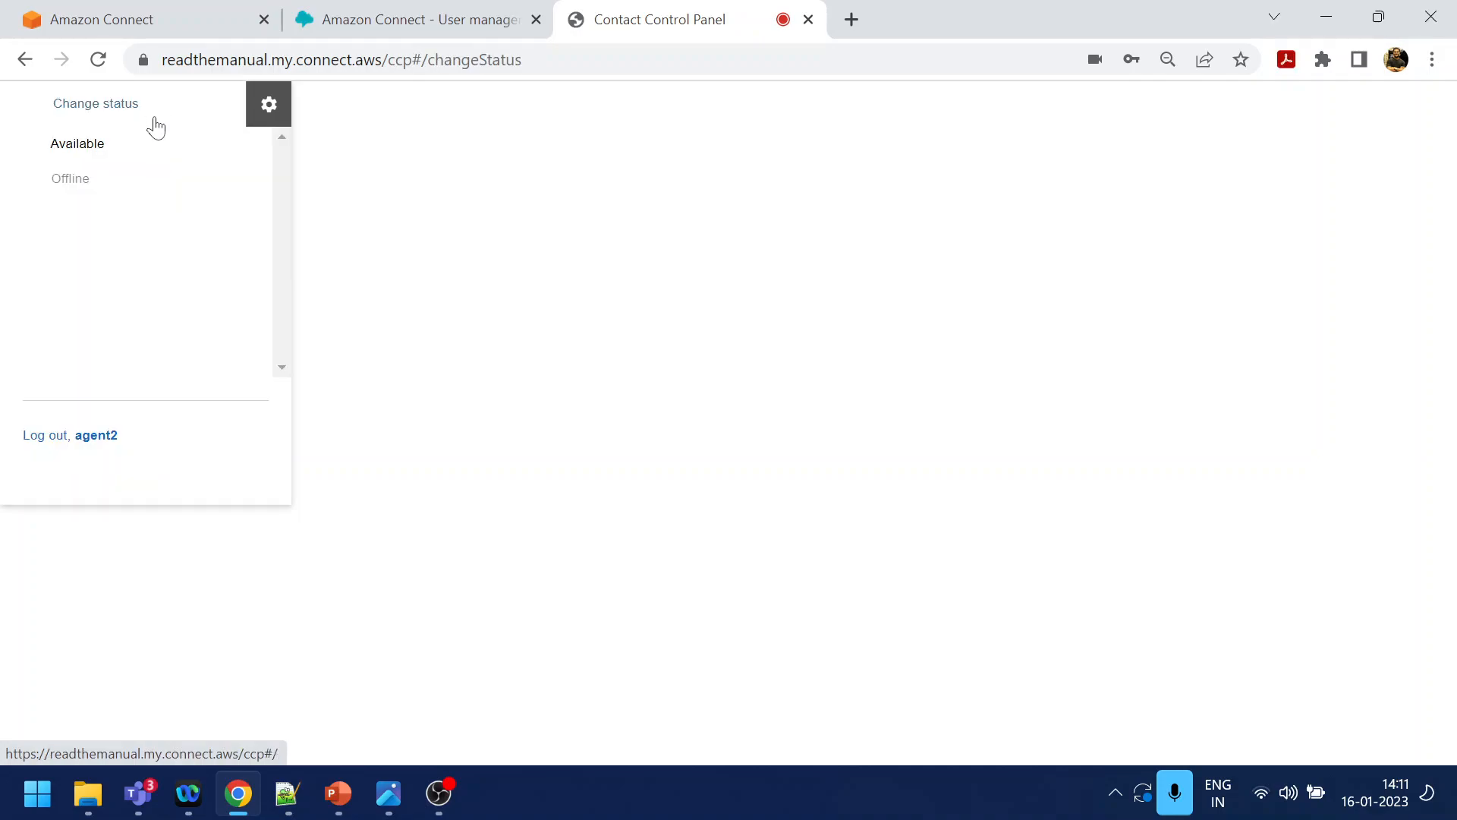
click(68, 156)
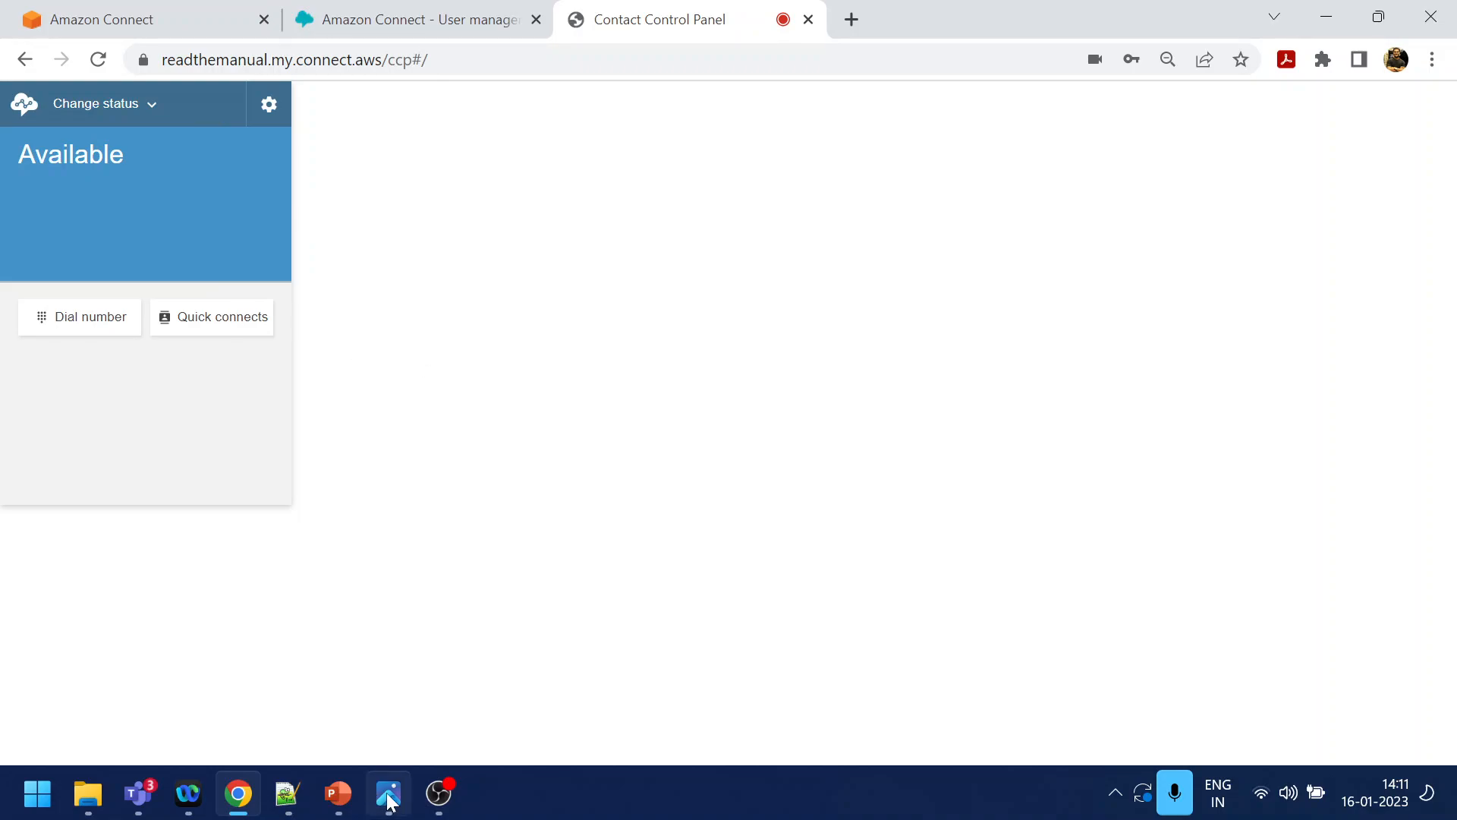
- Switch to Notepad++ and copy ccp-v2/ from the end of the readthemanual URL
click(295, 799)
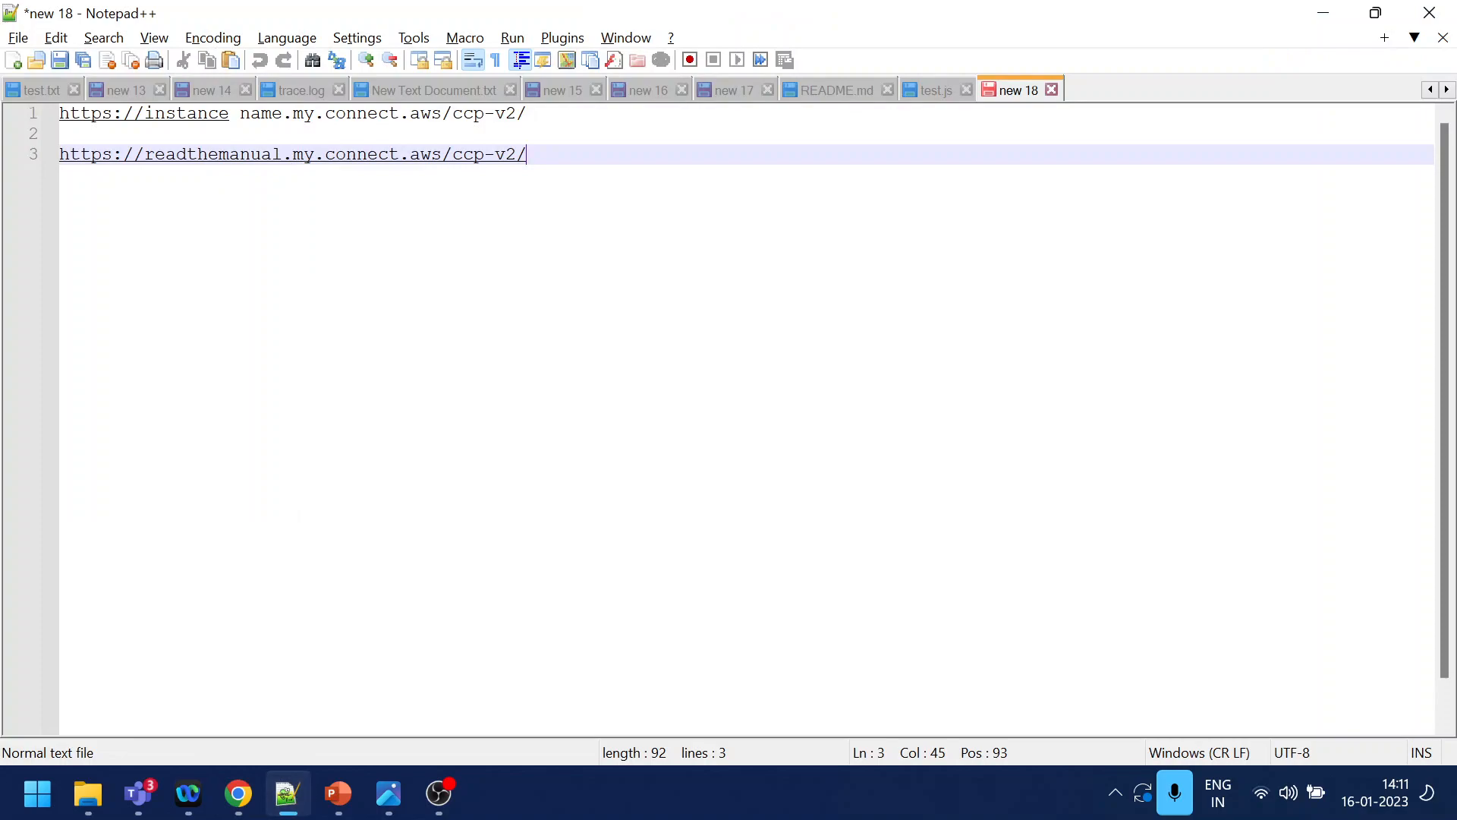
key(shift+Left)
key(shift+Left)
key(shift+Left)
key(shift+Left)
key(shift+Left)
key(shift+Left)
key(shift+Left)
key(ctrl+c)
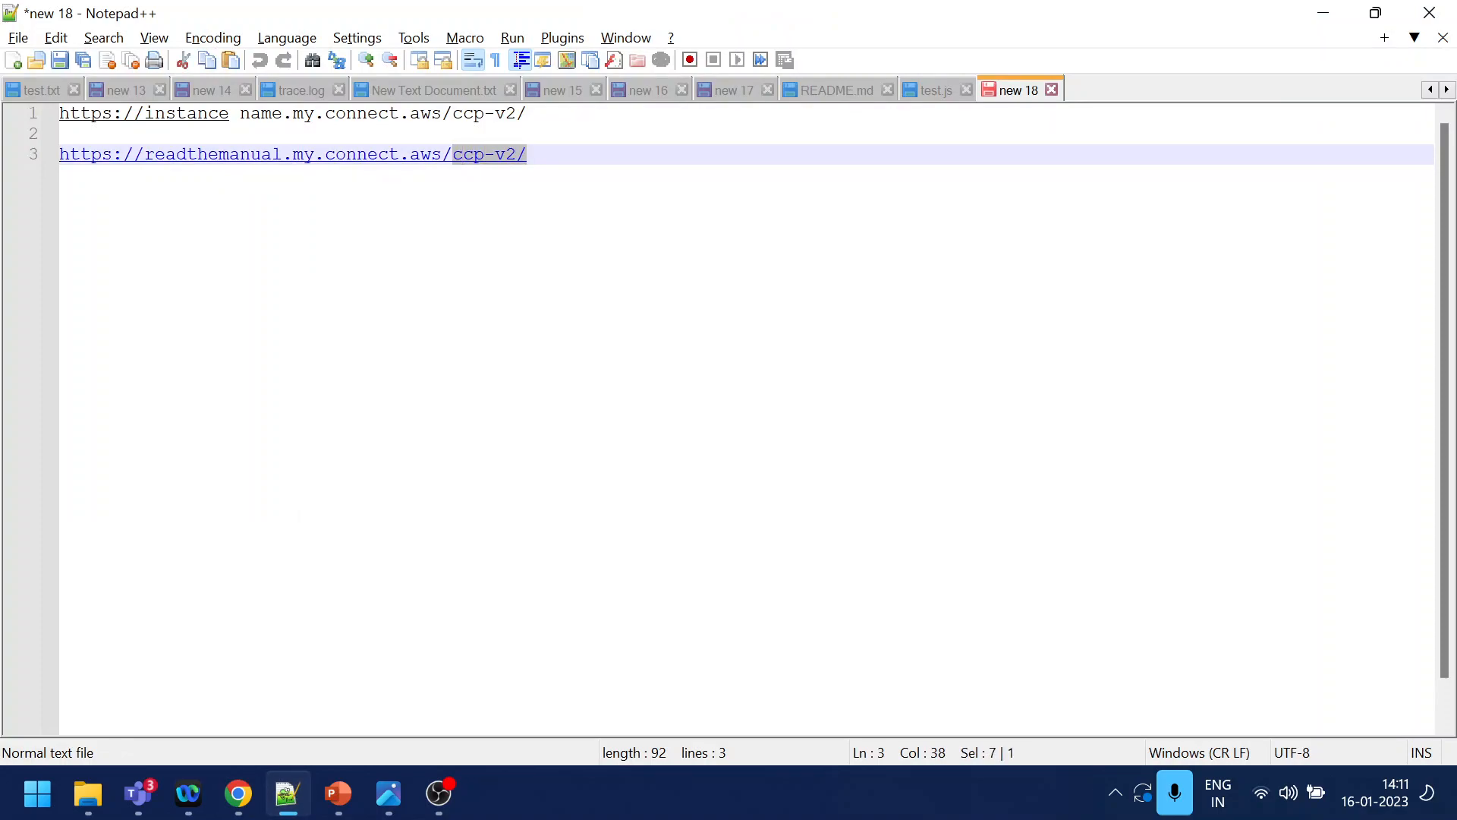
- Switch back to Chrome, replace the path in the Contact Control Panel's address with ccp-v2/, and load the page
key(alt+Tab)
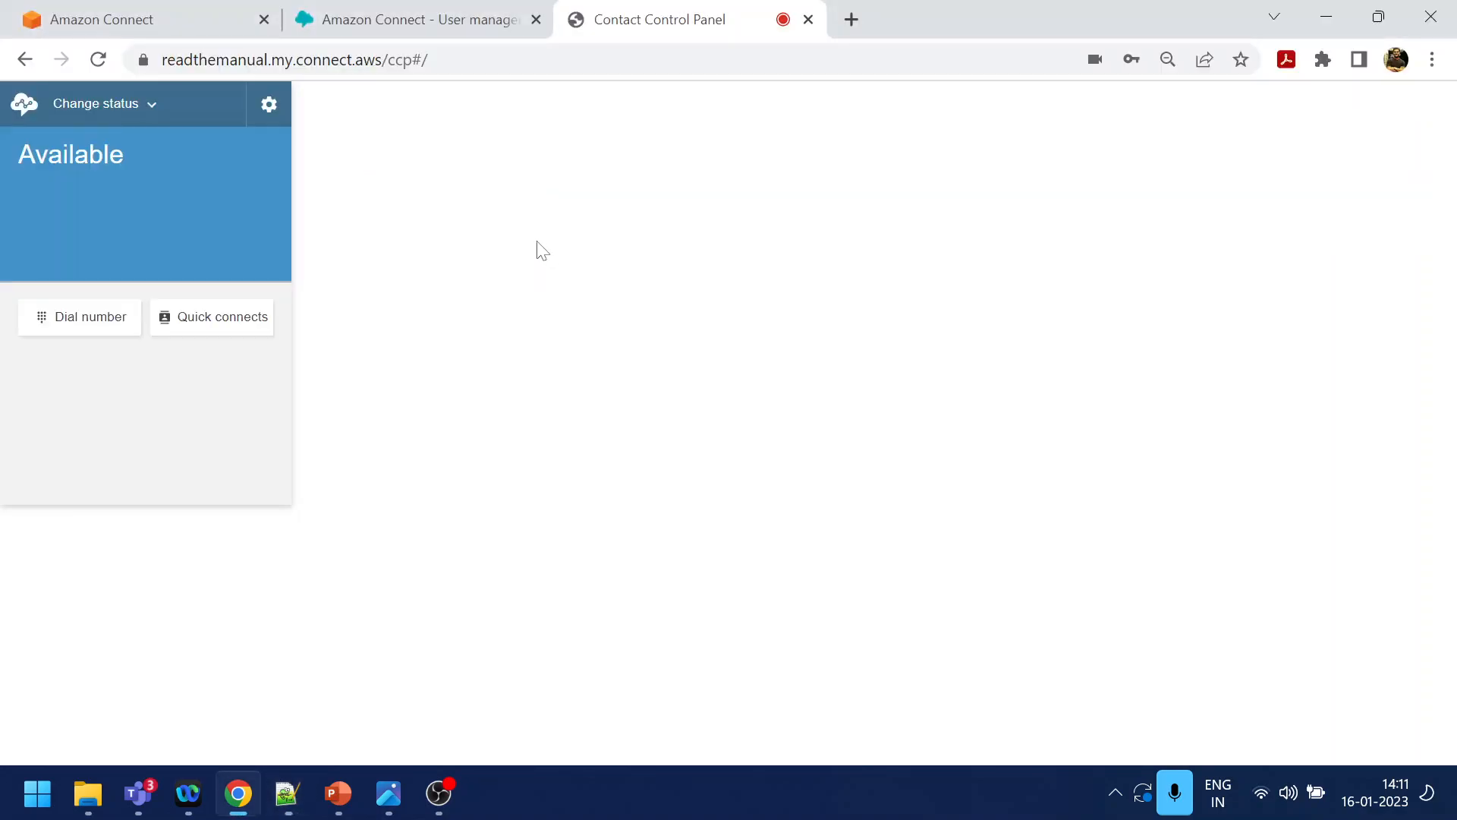
key(alt+Tab)
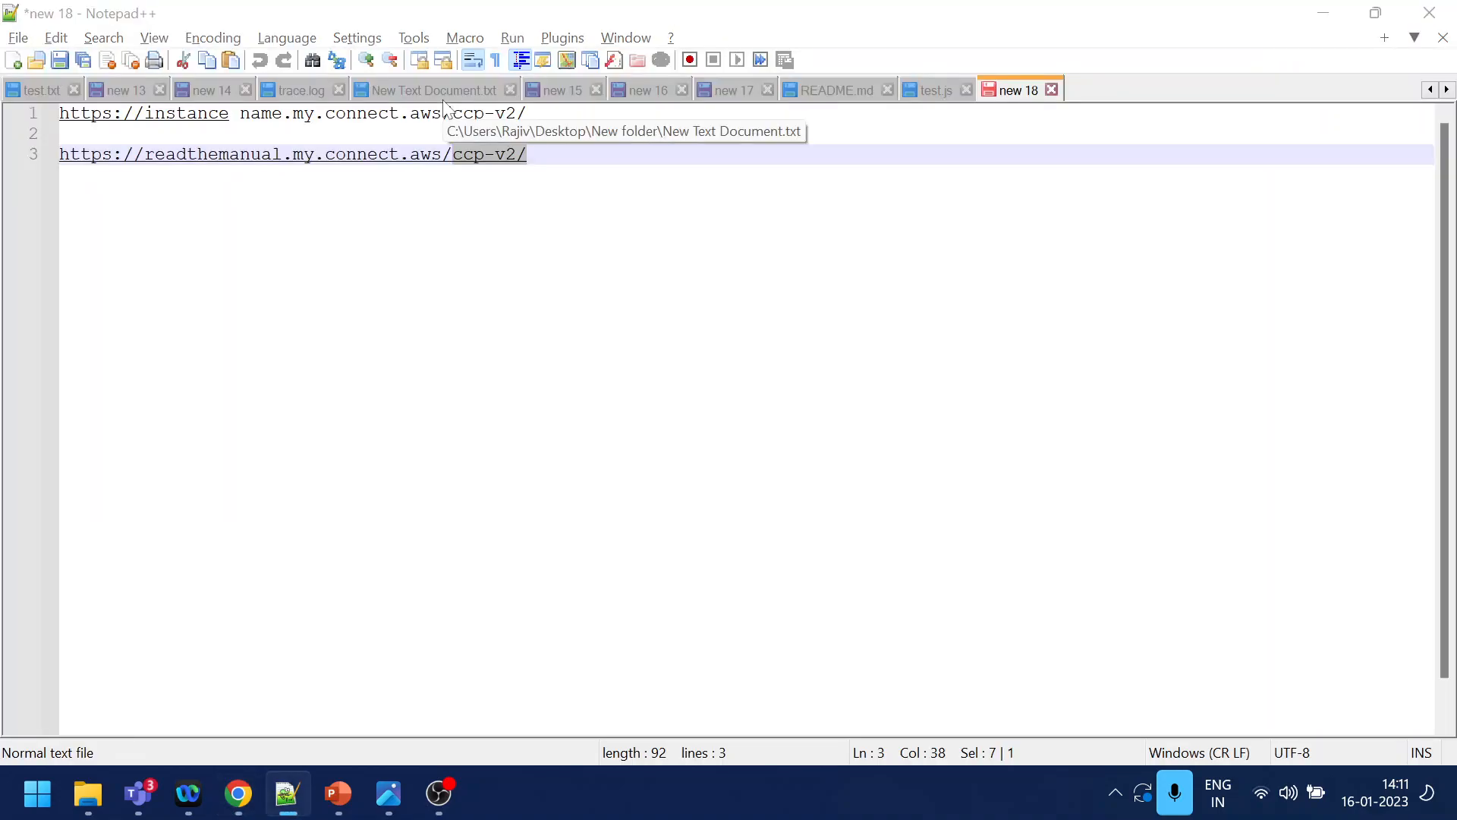
key(alt+Tab)
click(392, 67)
click(390, 63)
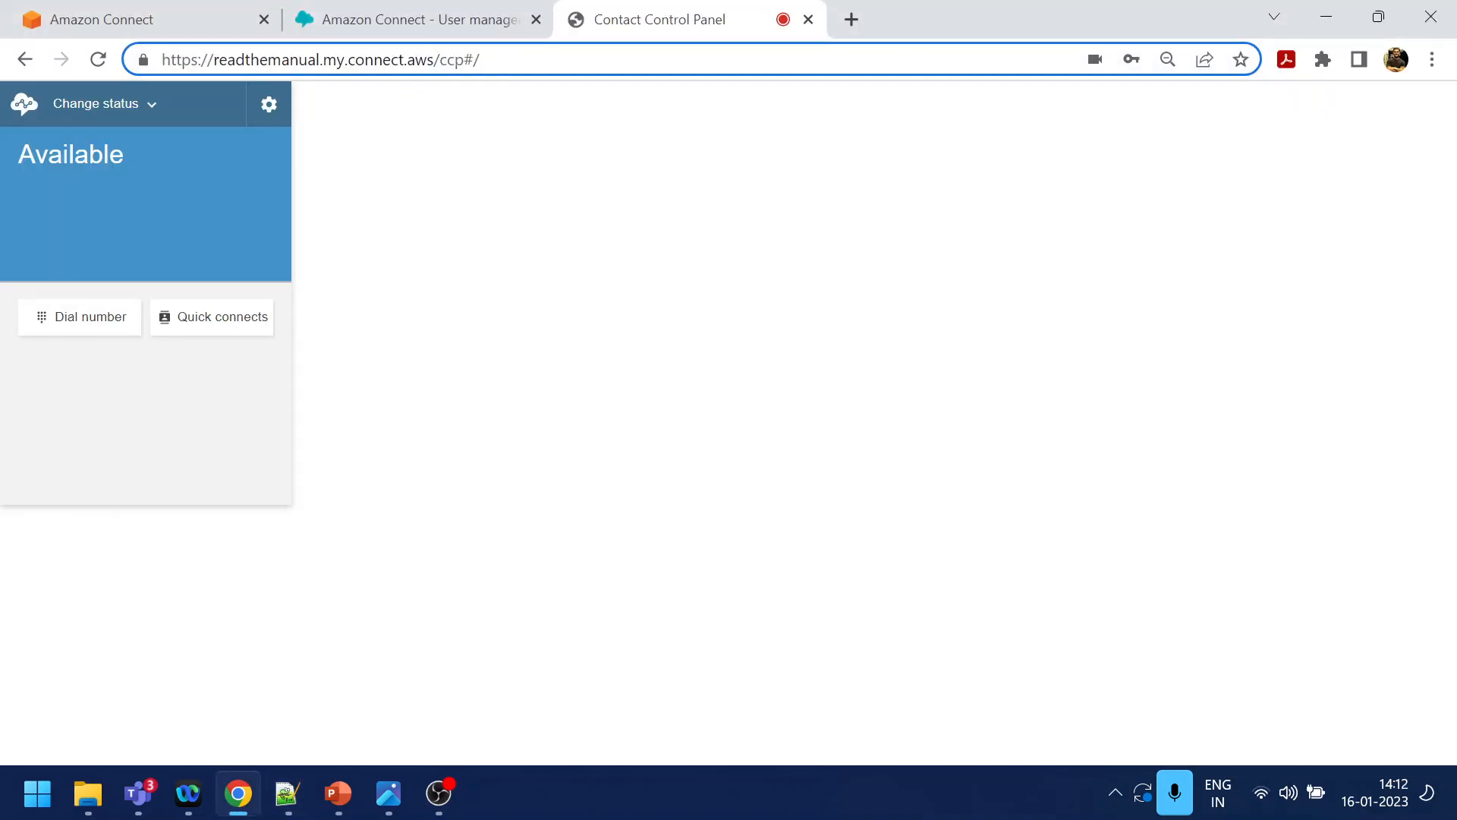
key(shift+End)
key(ctrl+v)
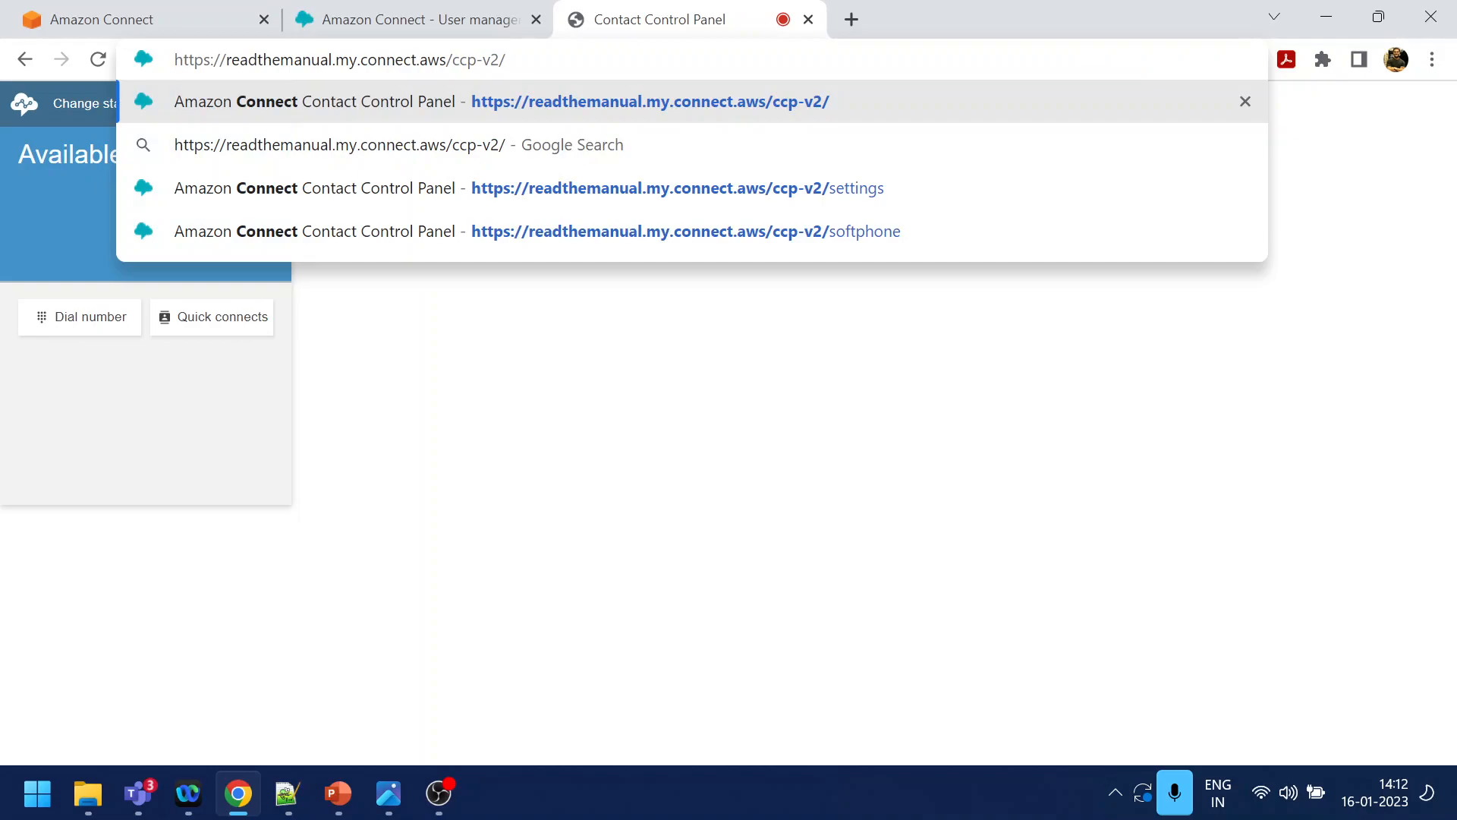
key(Return)
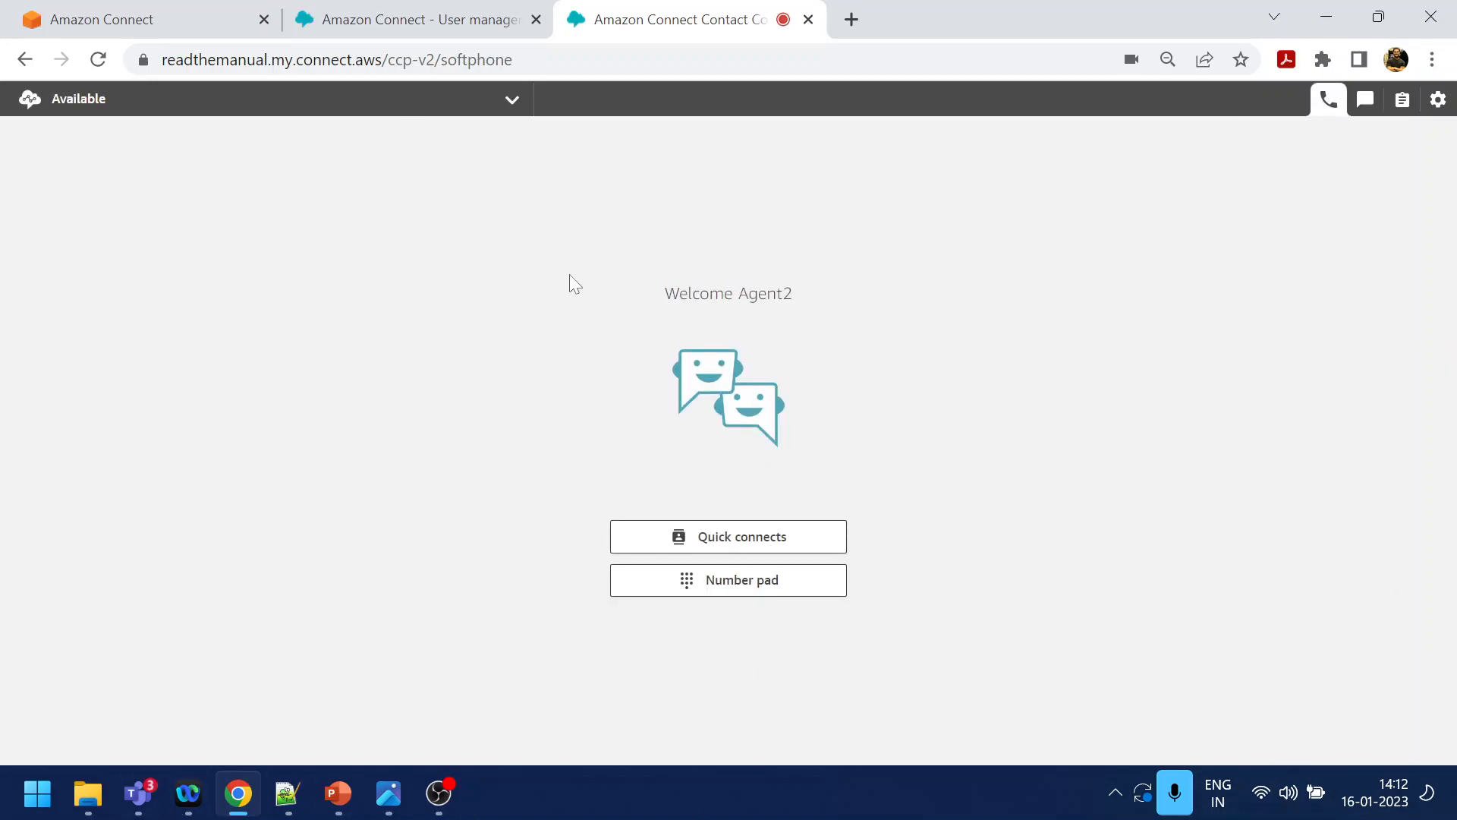
- Examine the Contact Control Panel's chat, phone and task views and status options, and check the agents in the User management list
click(1371, 105)
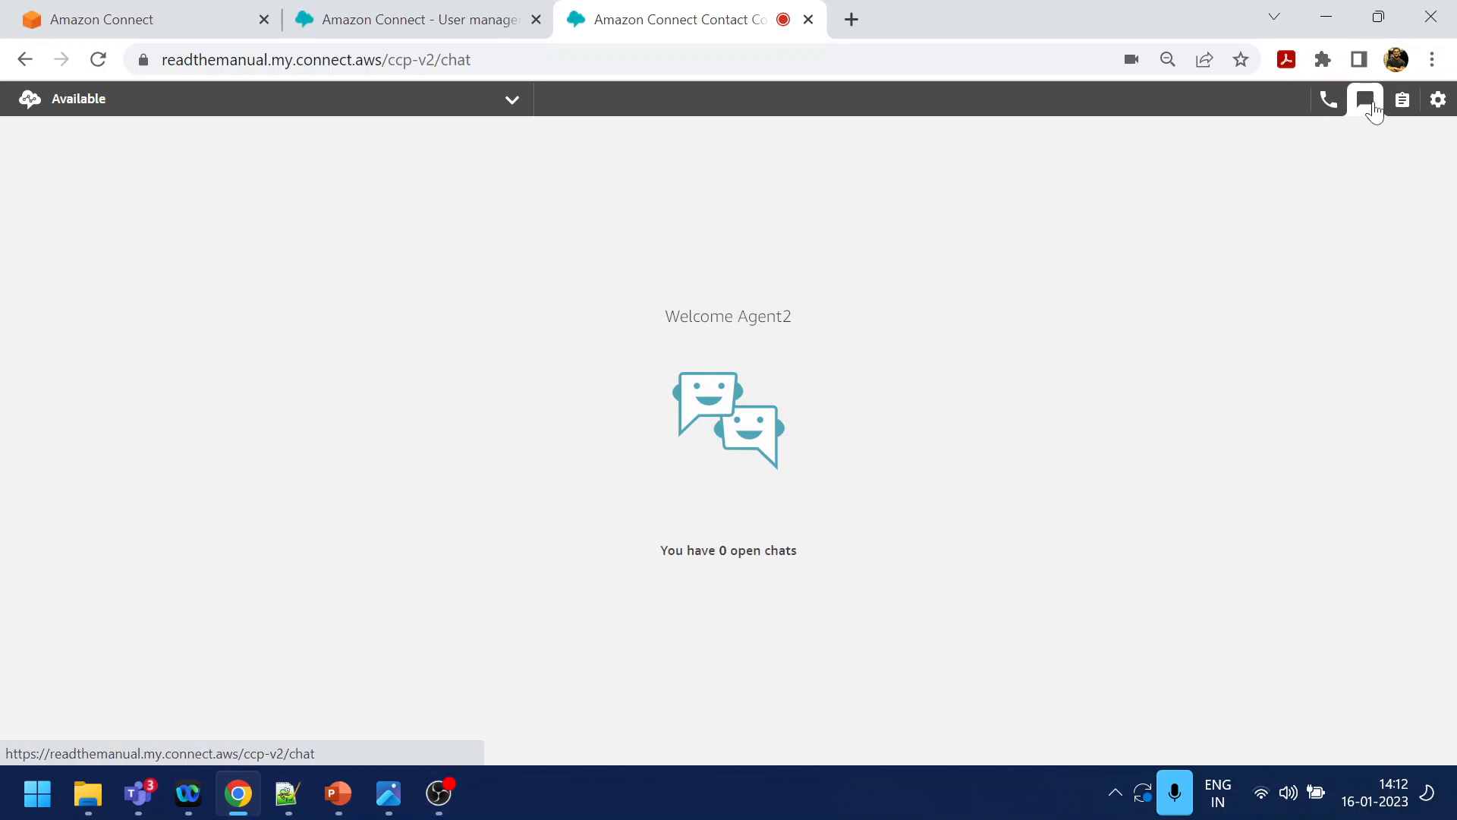
click(1328, 100)
click(1402, 100)
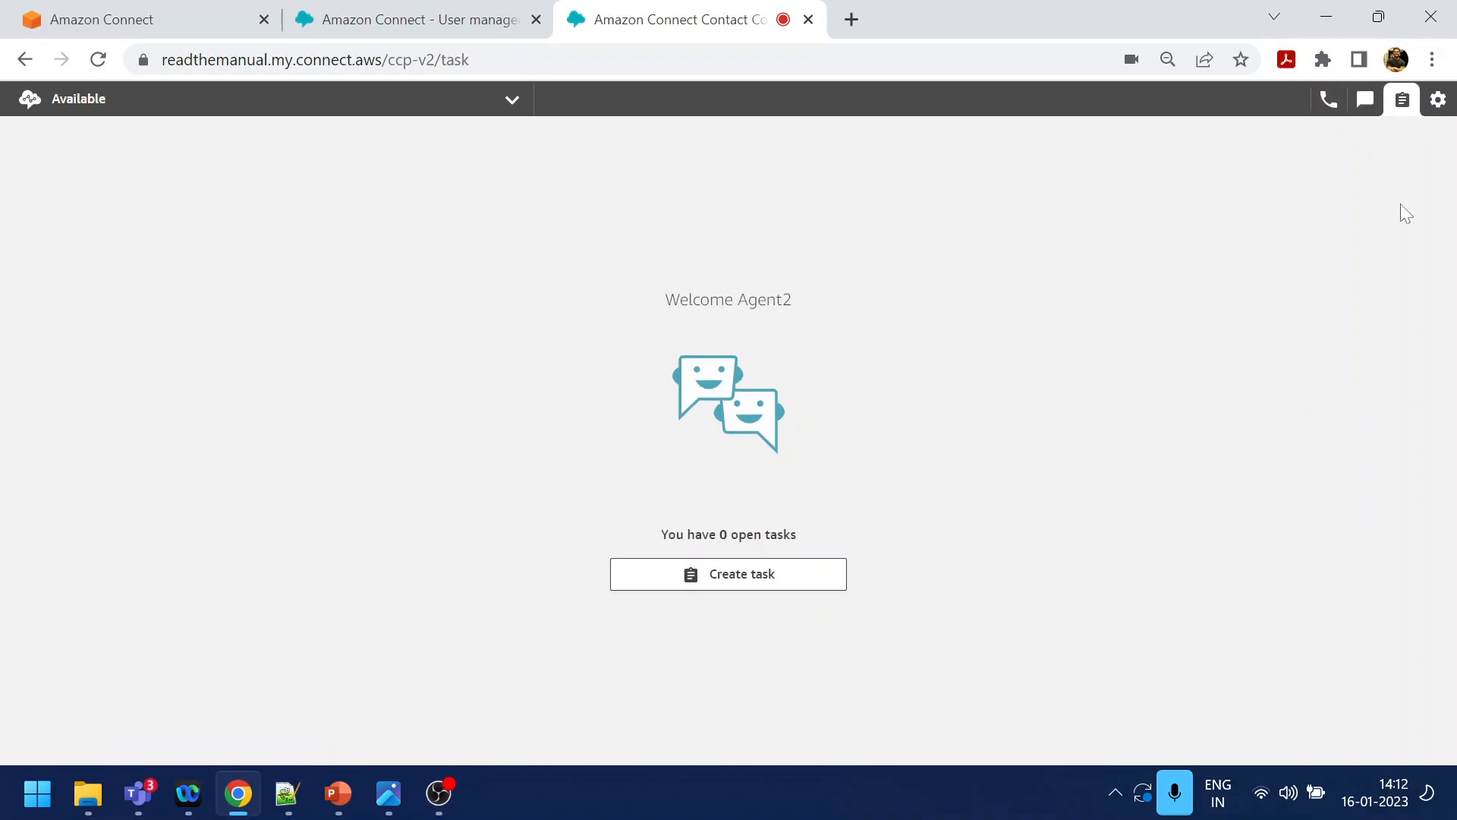
click(510, 102)
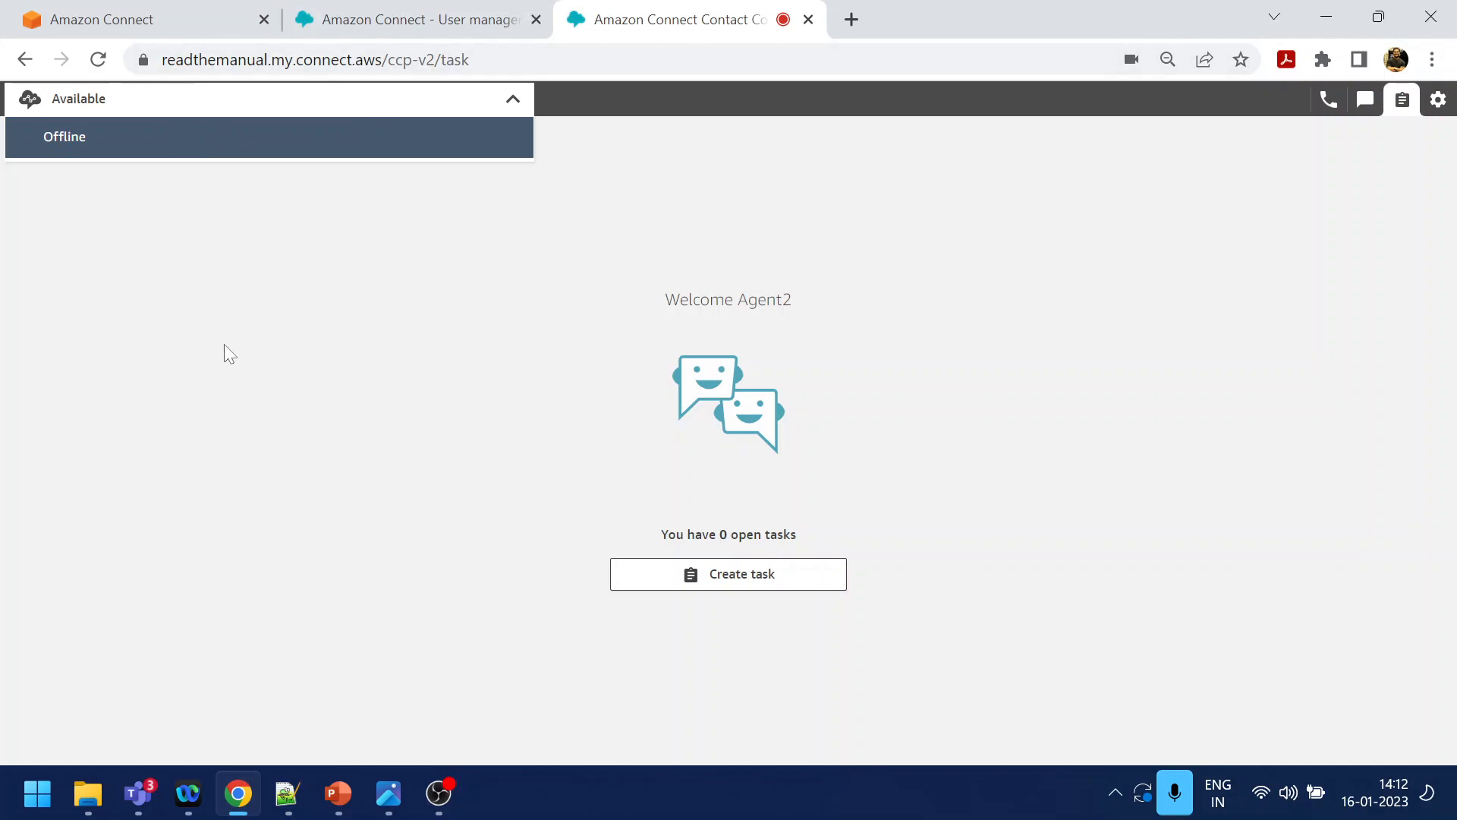
click(1032, 353)
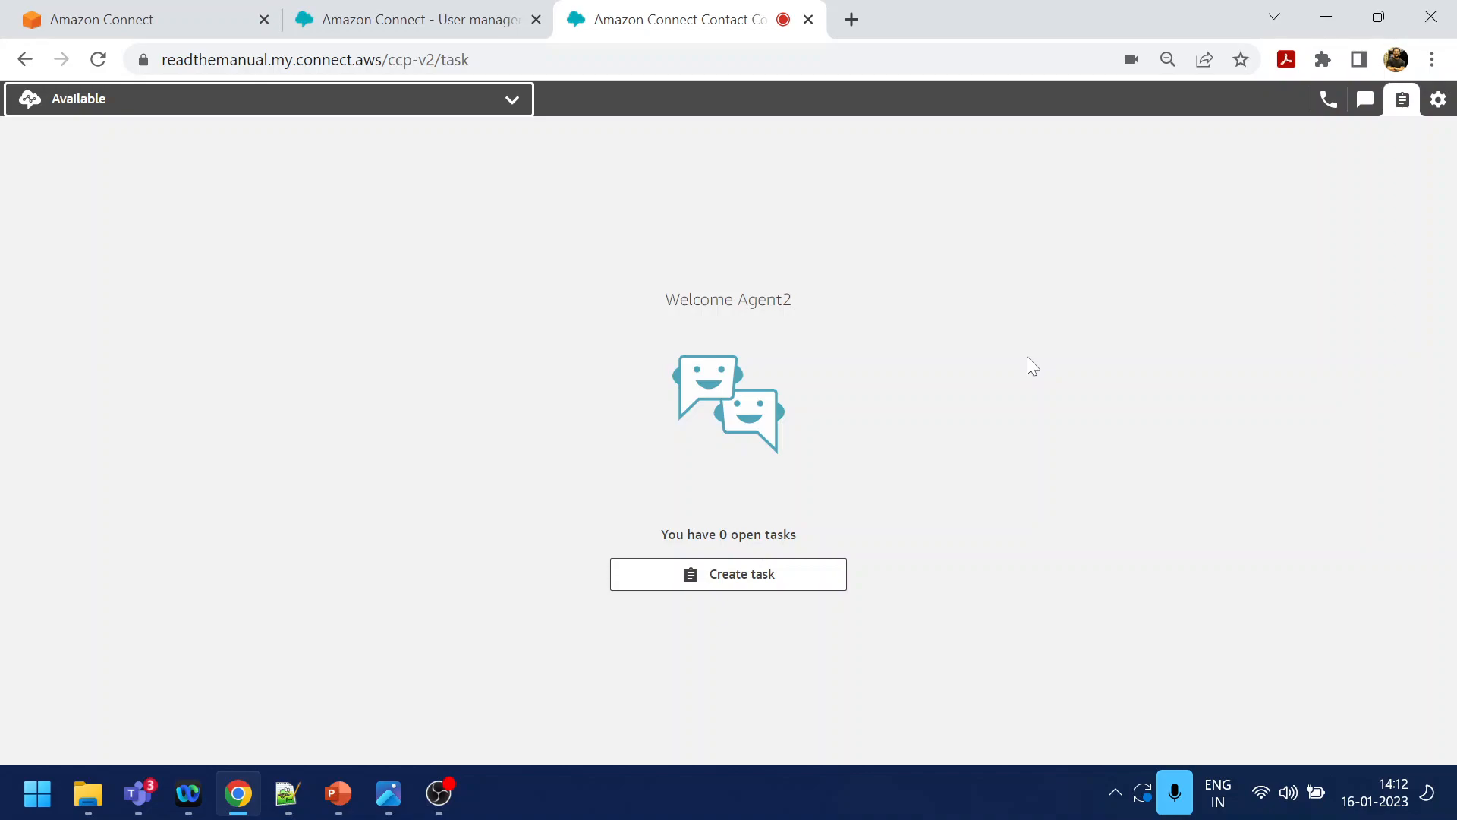
click(463, 23)
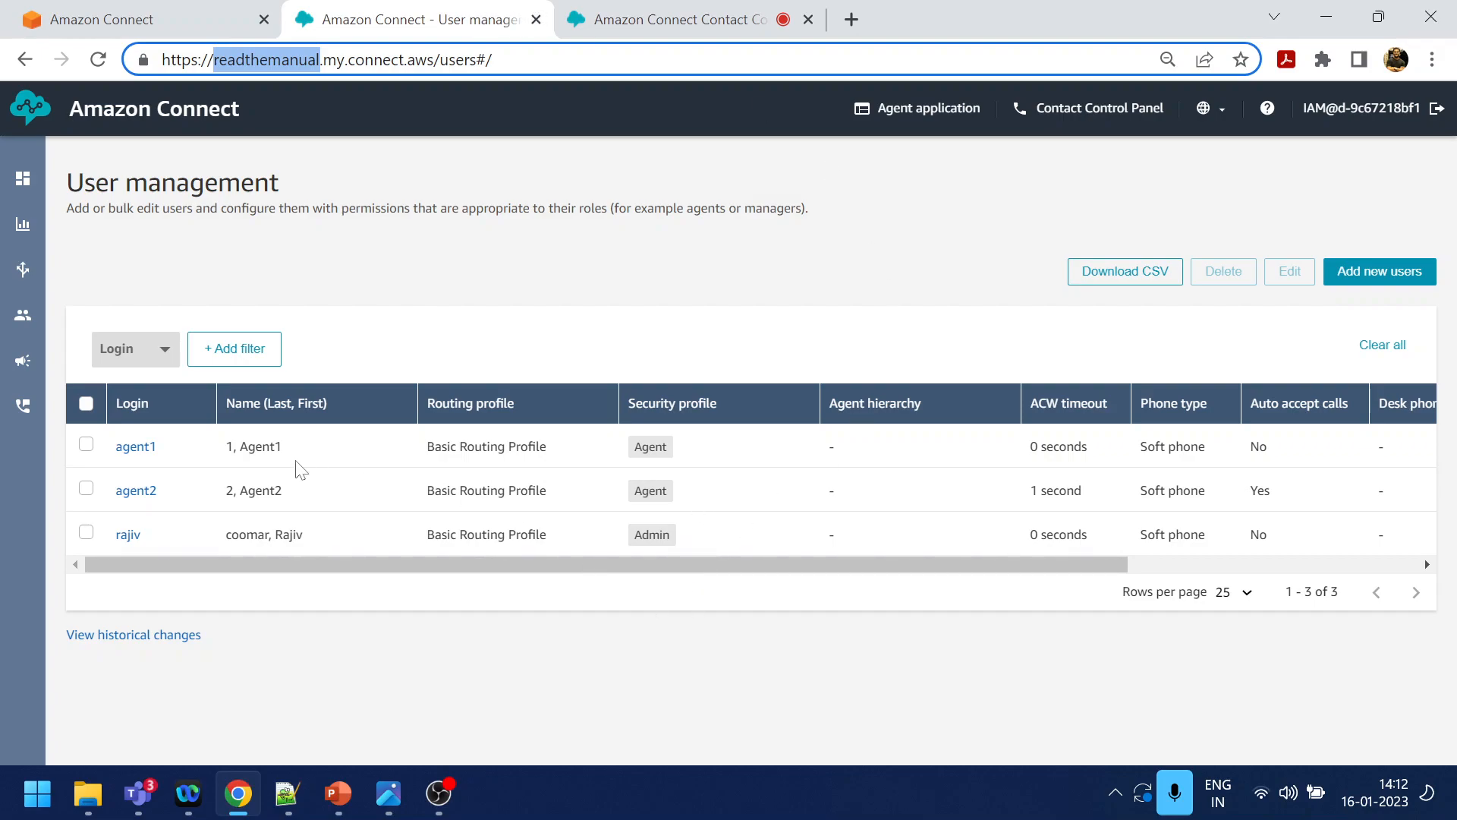
click(687, 20)
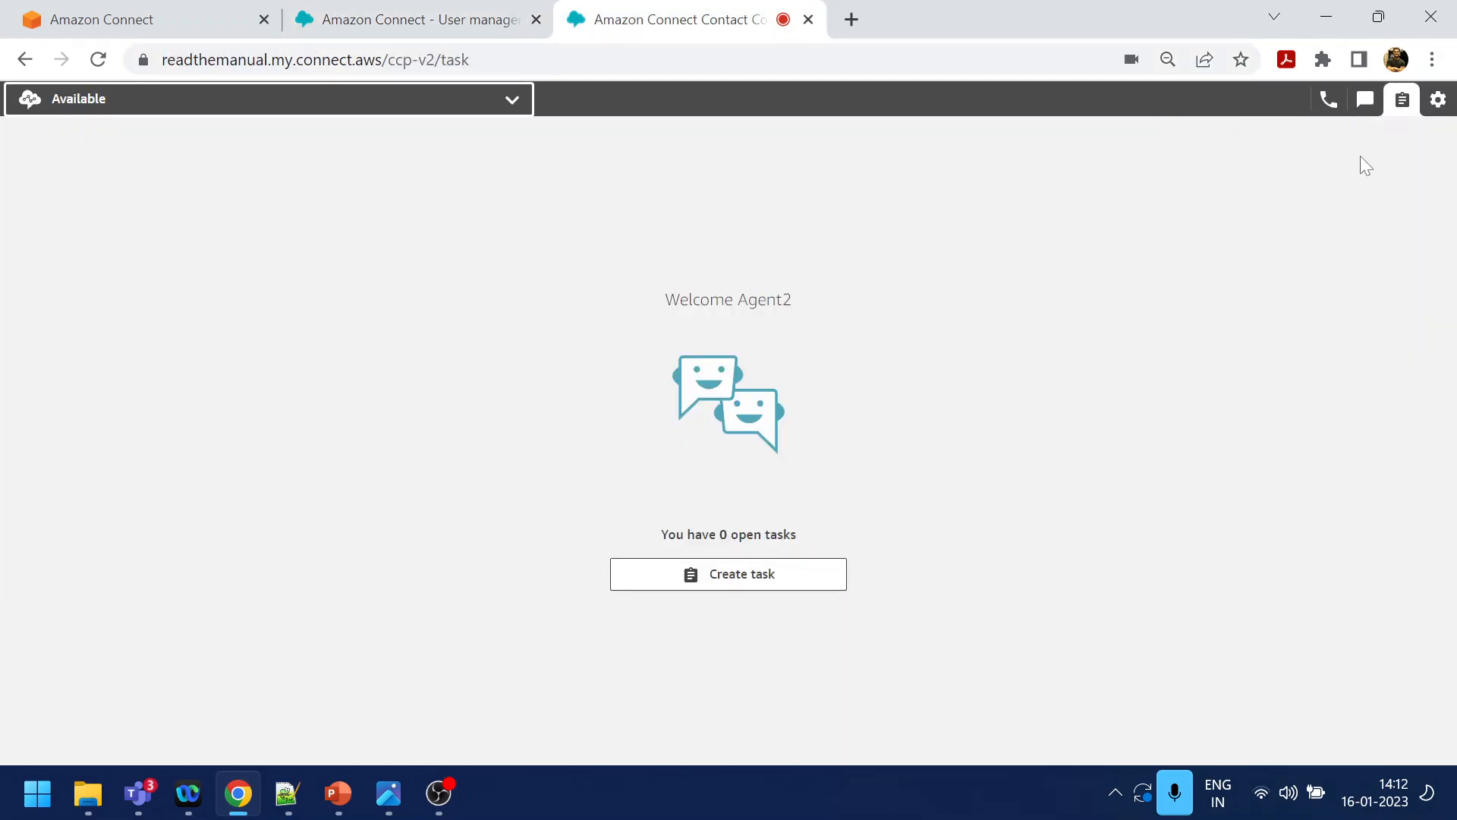